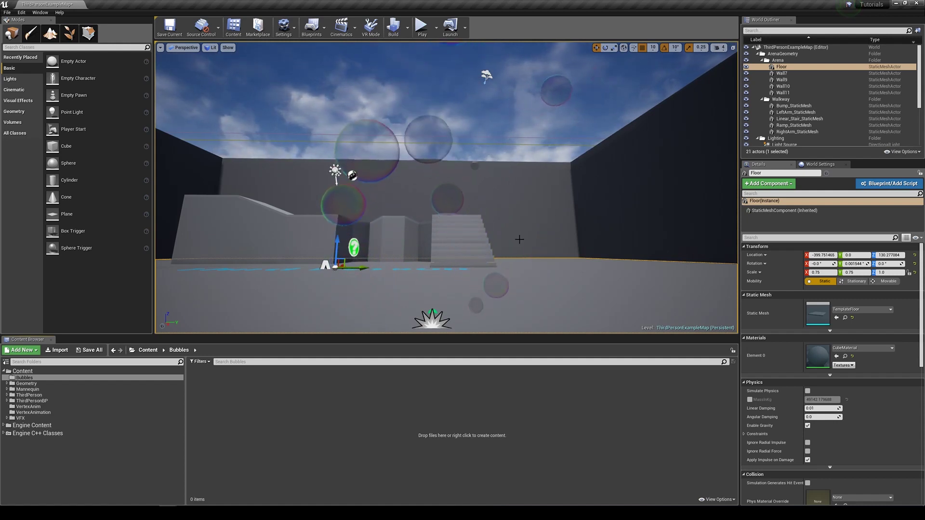
Create a new material named Bubbles_M in the Bubbles folder
right_click(226, 410)
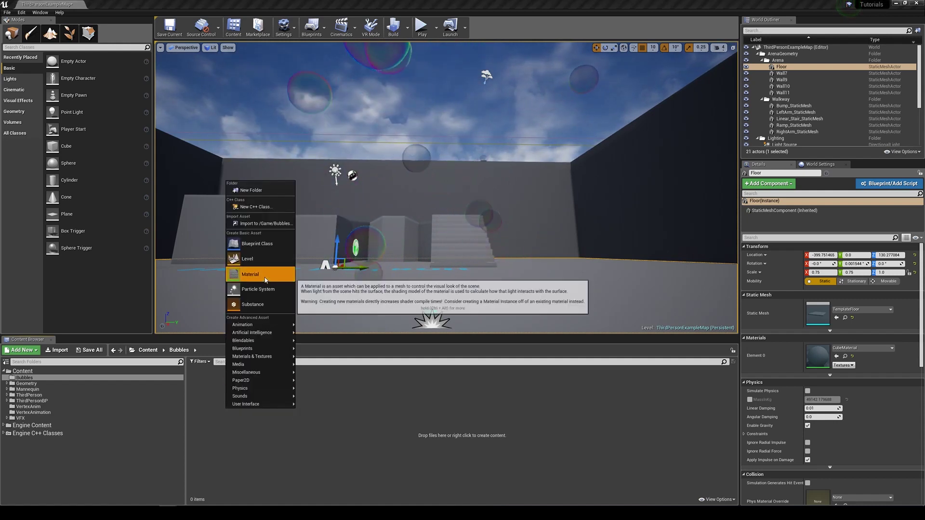
left_click(250, 273)
type("Bubbles_M")
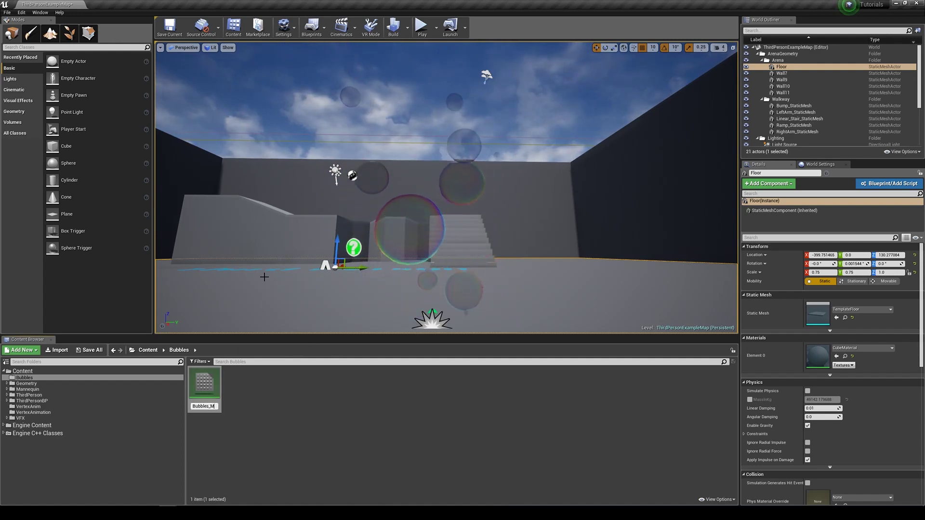
key("Return")
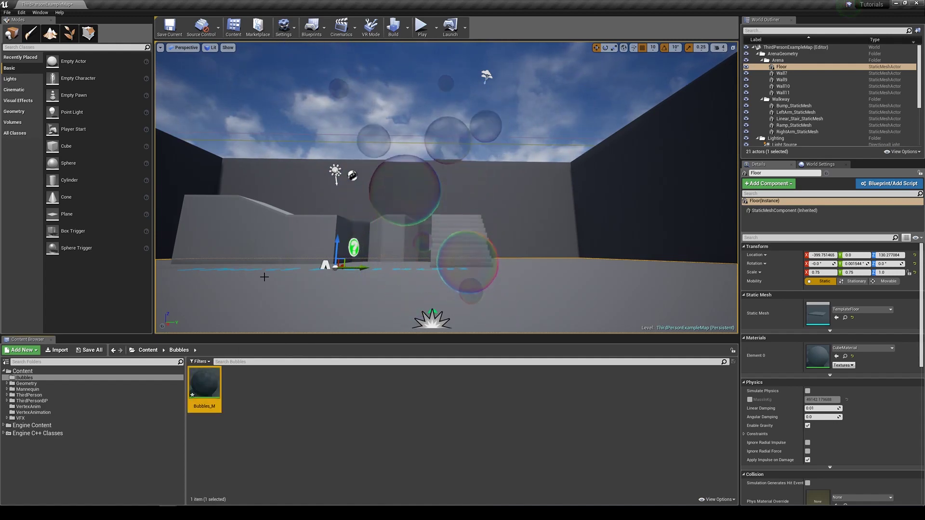
Open the Bubbles_M material for editing and set its blend mode to Translucent
double_click(212, 385)
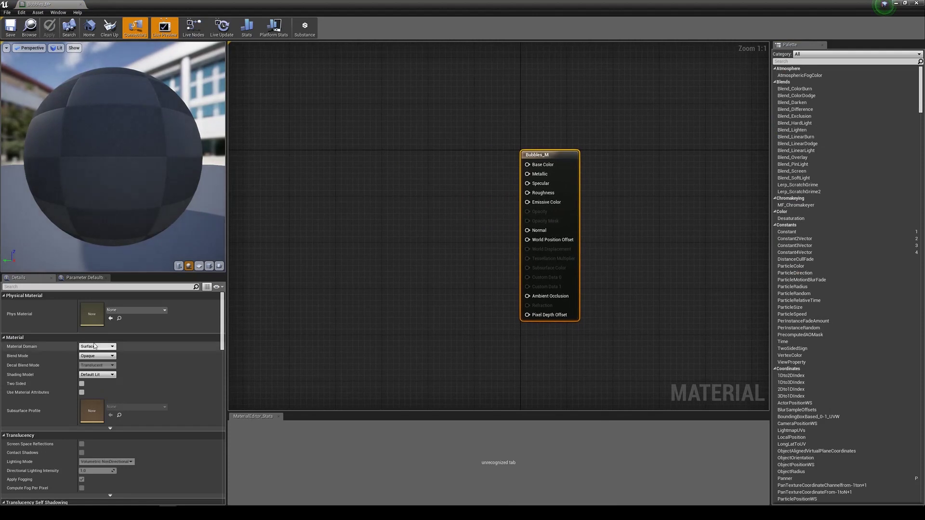
left_click(101, 356)
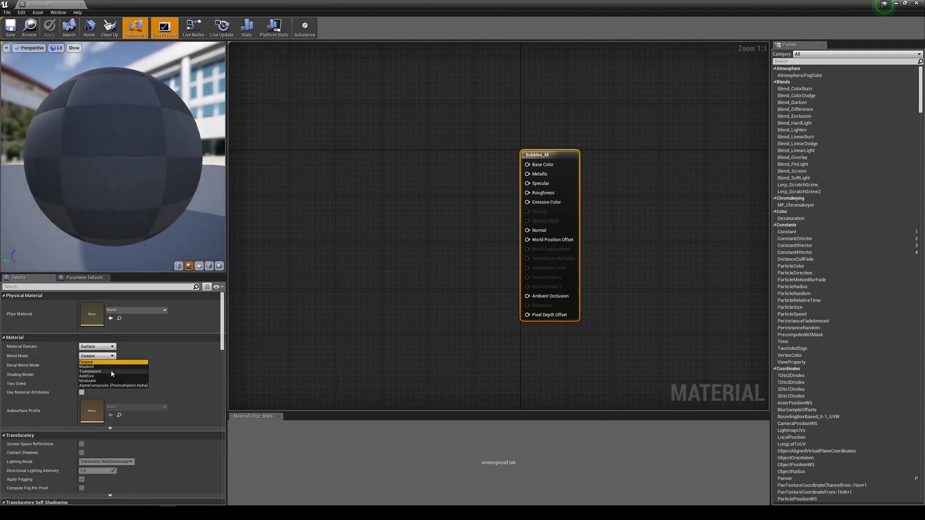
left_click(97, 372)
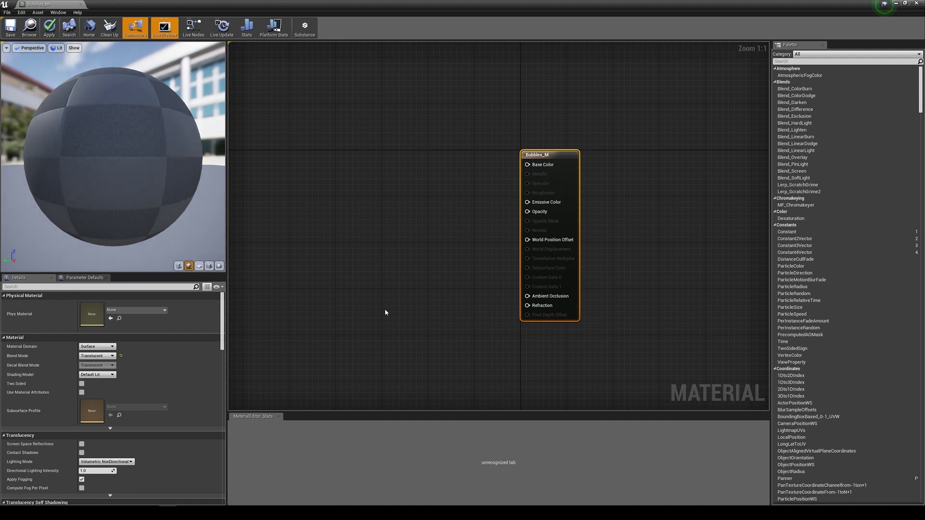
Add an empty material function call node to the graph, before the Bubbles_M output node
right_click_drag(385, 312, 447, 317)
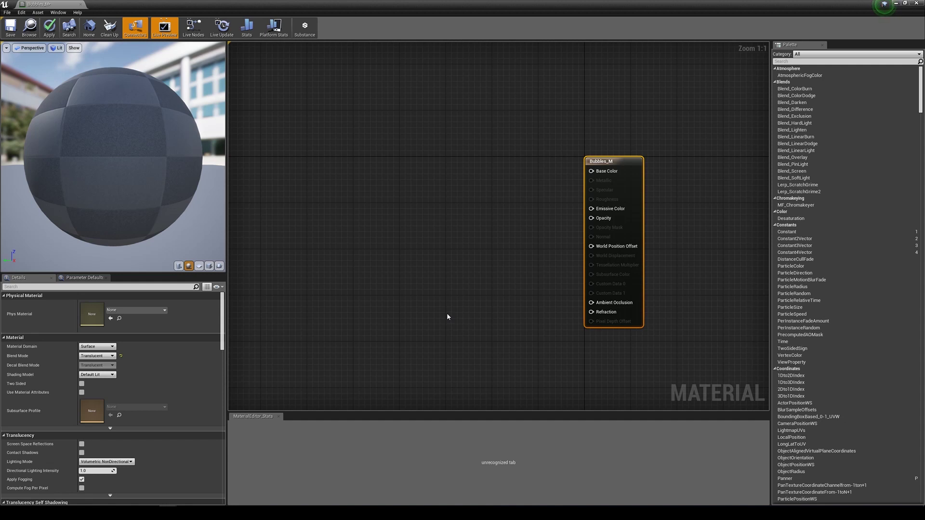
right_click(388, 271)
type("mattie")
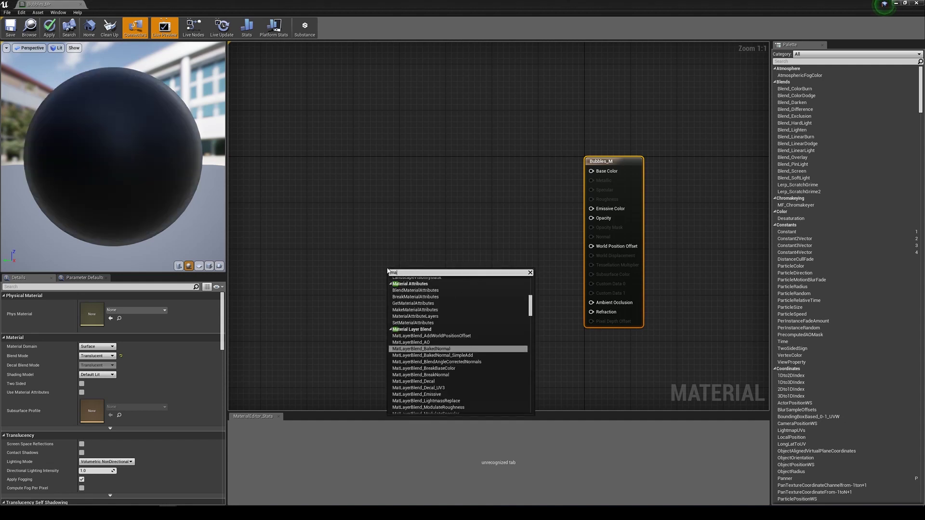
key("BackSpace")
key("BackSpace")
key("BackSpace")
key("BackSpace")
key("BackSpace")
key("BackSpace")
type("fun")
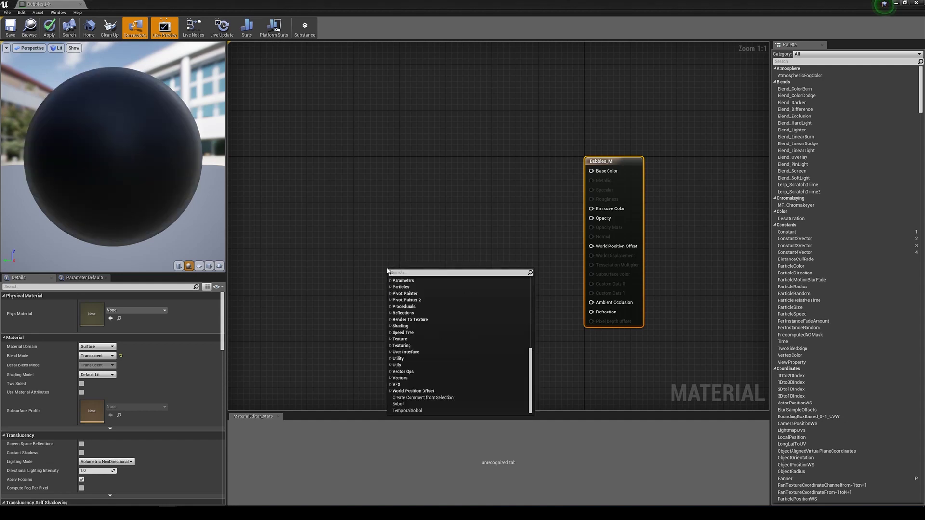
type("ction")
key("Return")
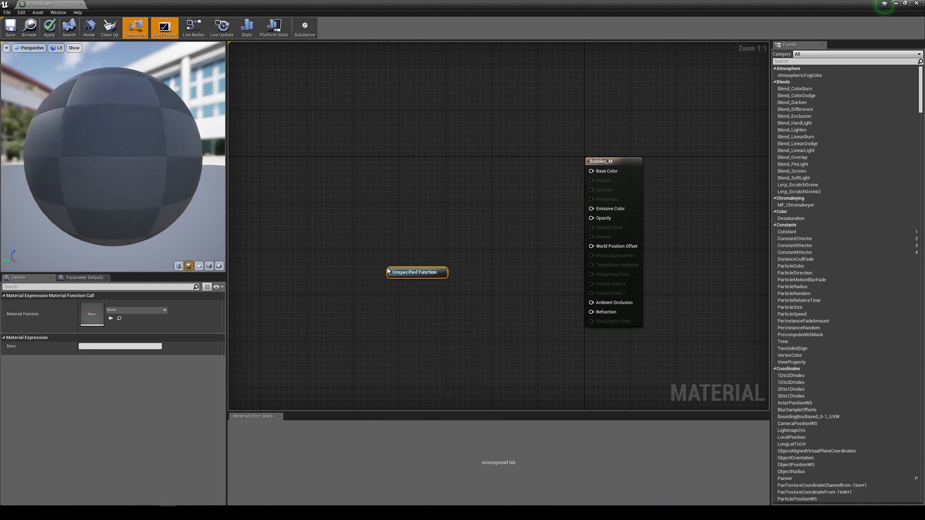
left_click_drag(424, 272, 378, 259)
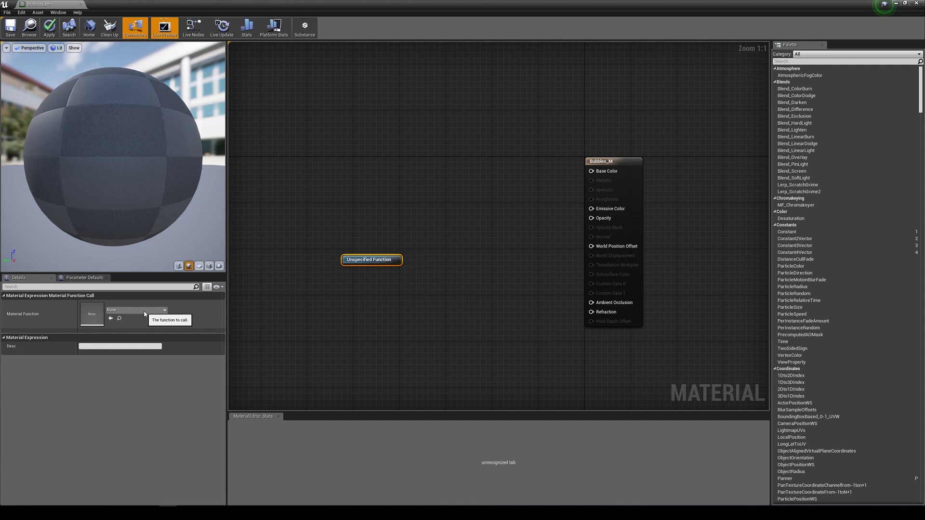
Assign the HueShift function to the empty function node and place it well ahead of the material output node
left_click(136, 310)
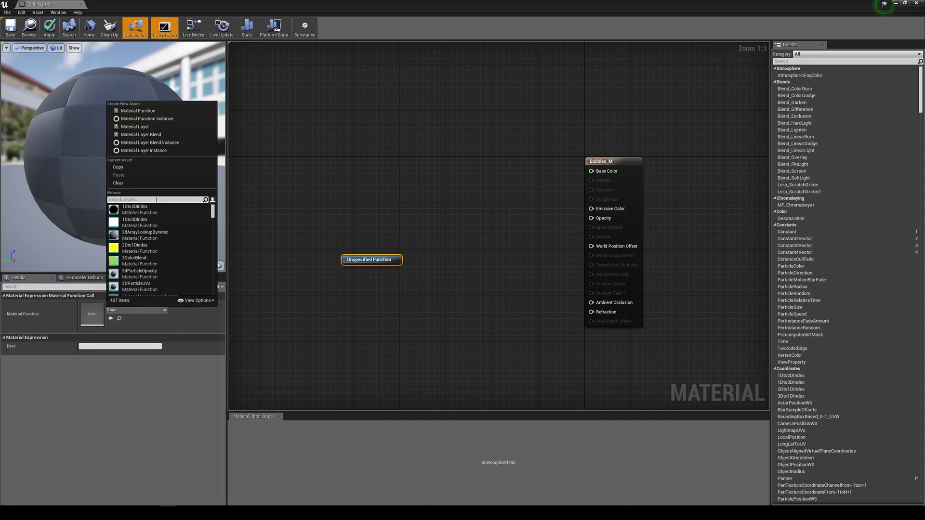
type("huesh")
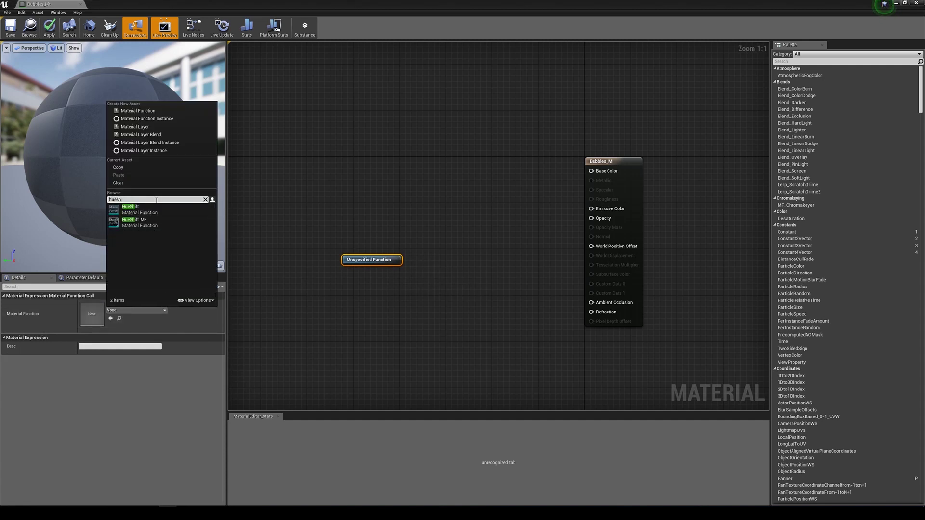
left_click(139, 210)
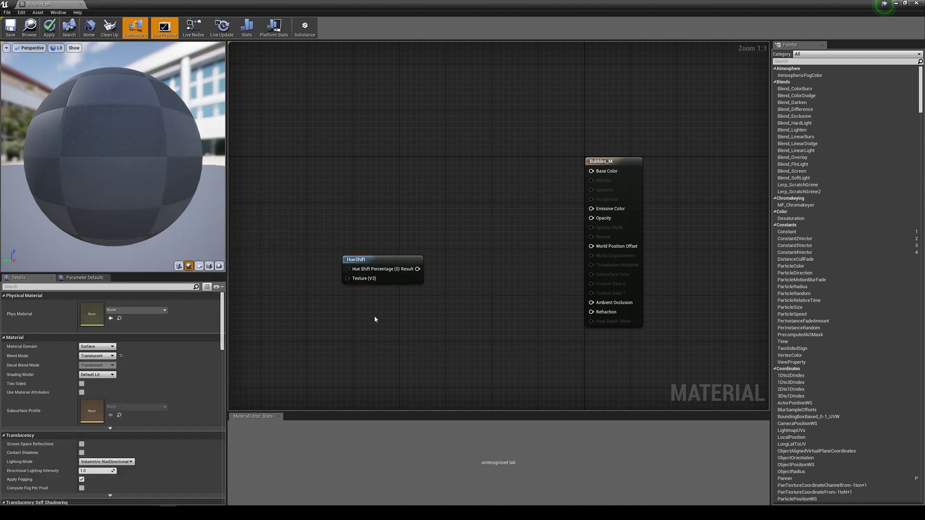
left_click_drag(390, 263, 379, 258)
right_click_drag(354, 329, 473, 355)
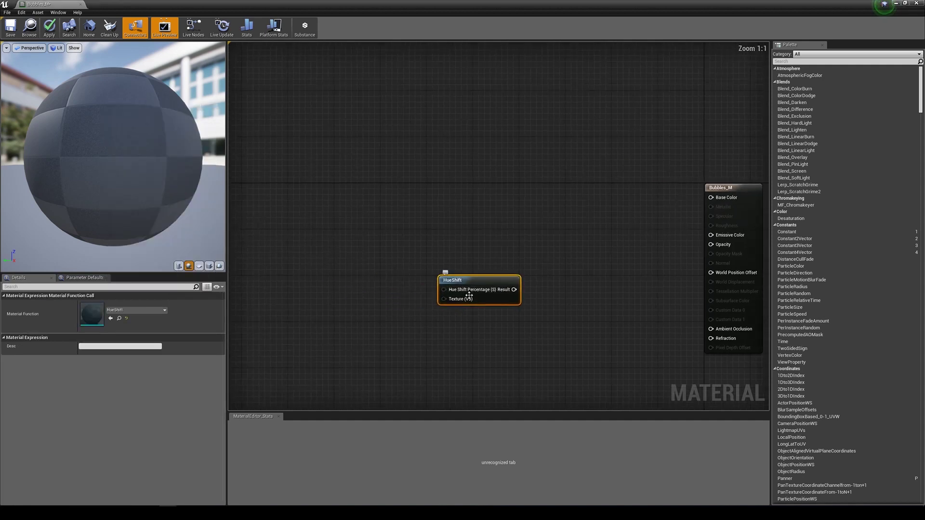
left_click_drag(479, 279, 422, 251)
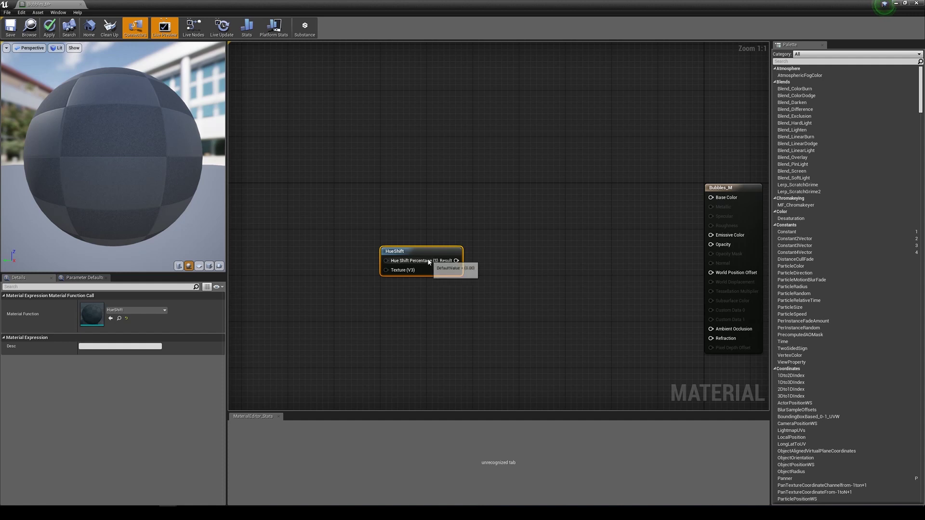
left_click_drag(427, 251, 432, 246)
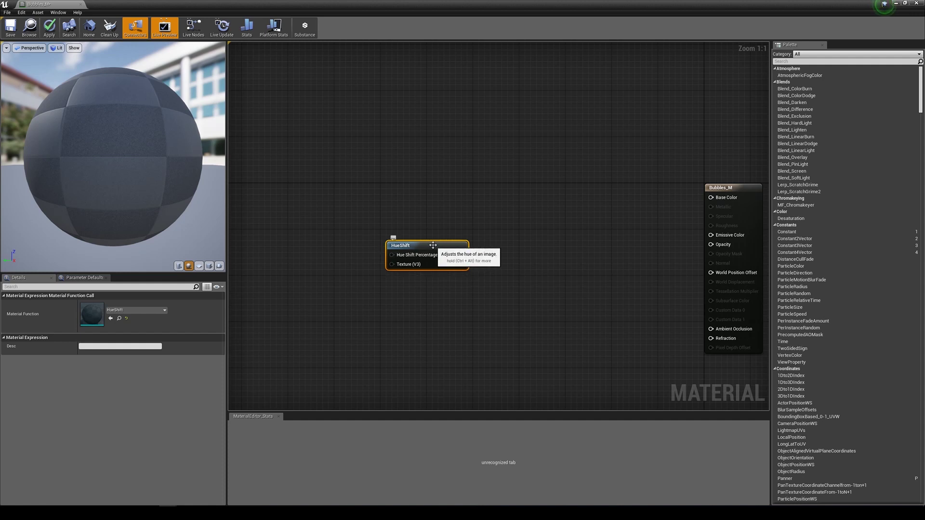
Add a PixelNormalWS node ahead of the HueShift node
right_click_drag(383, 244, 504, 252)
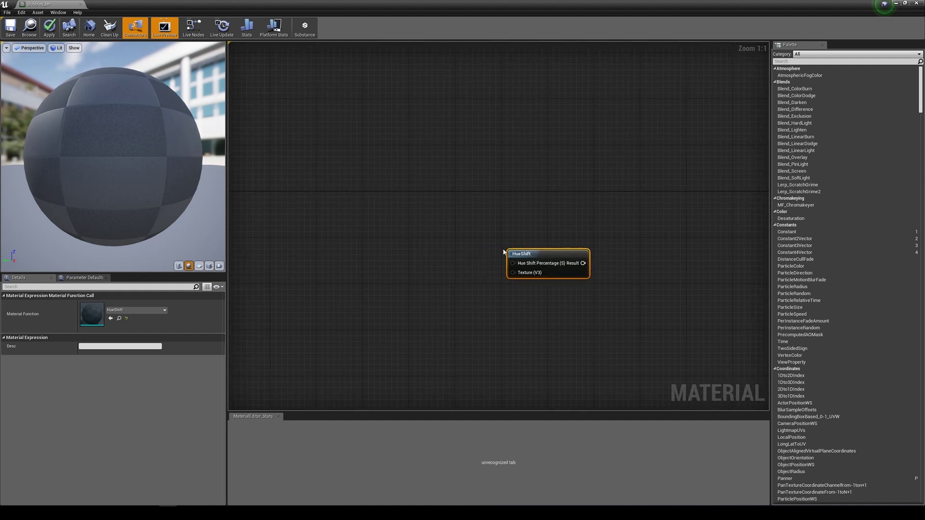
right_click(330, 214)
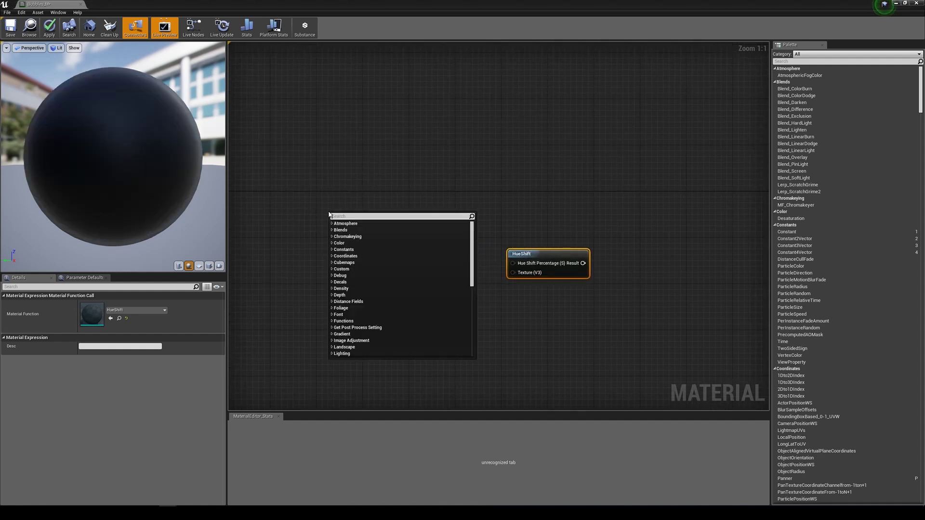
type("pixel")
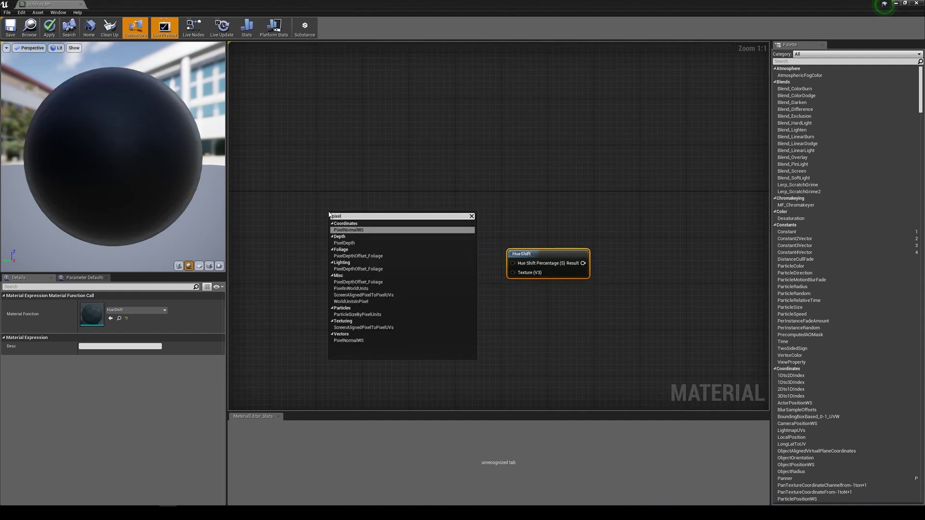
key("Return")
left_click_drag(334, 216, 328, 208)
Add a Camera Vector node (CameraVectorWS) directly below the PixelNormalWS node
right_click(336, 242)
type("camer v")
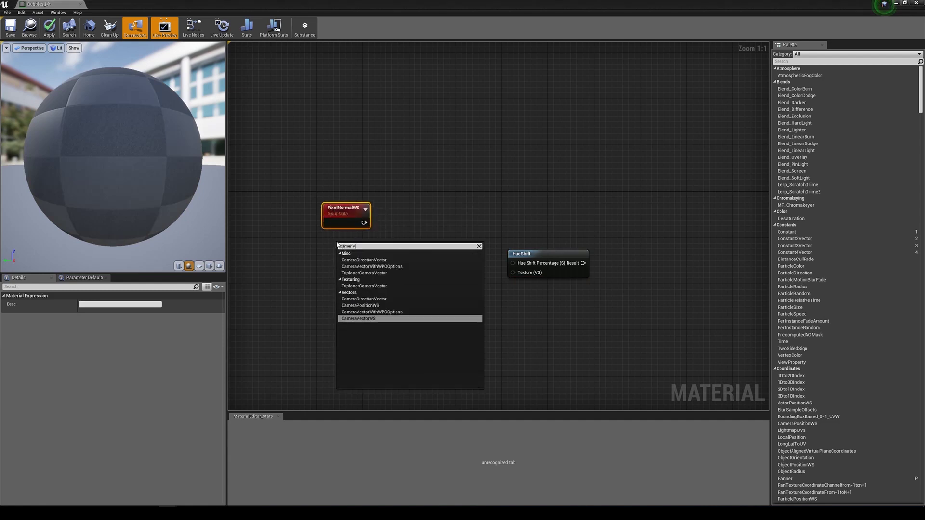
type("ecto")
key("Return")
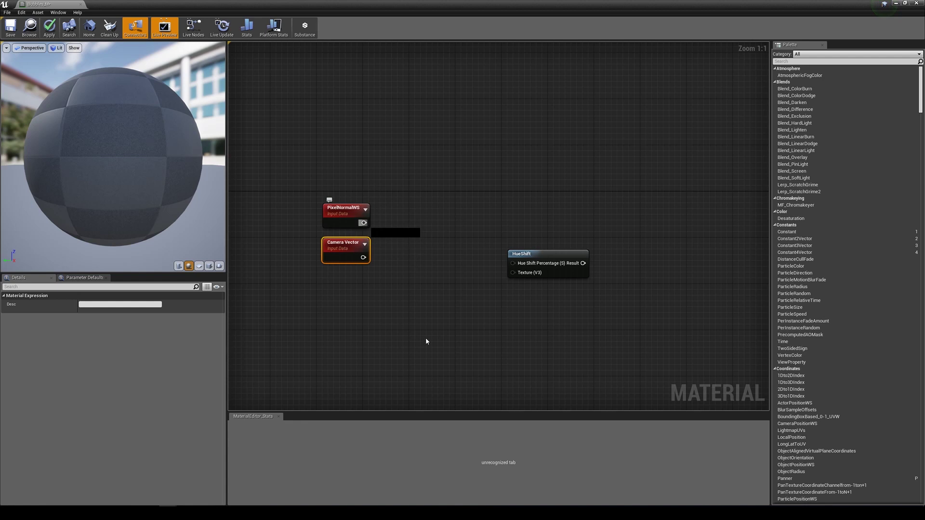
left_click(441, 326)
Add a Dot node with PixelNormalWS connected to input A and Camera Vector to input B, and place it beside them
left_click_drag(364, 222, 386, 230)
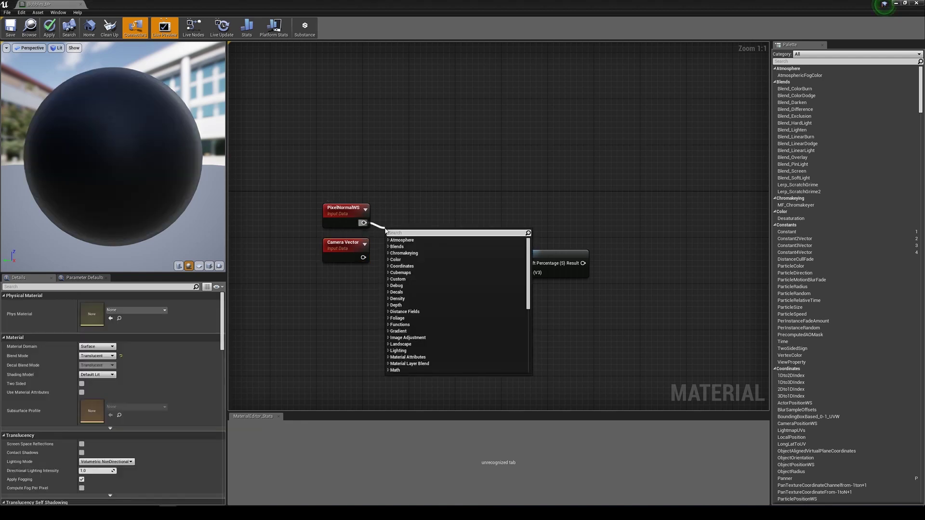
type("dot")
left_click(401, 247)
left_click_drag(363, 257, 392, 215)
right_click_drag(311, 246, 393, 250)
left_click_drag(392, 250, 360, 244)
left_click(439, 287)
Add an Append node after the Dot node and feed the Dot result into both its A and B inputs
right_click_drag(421, 240, 424, 271)
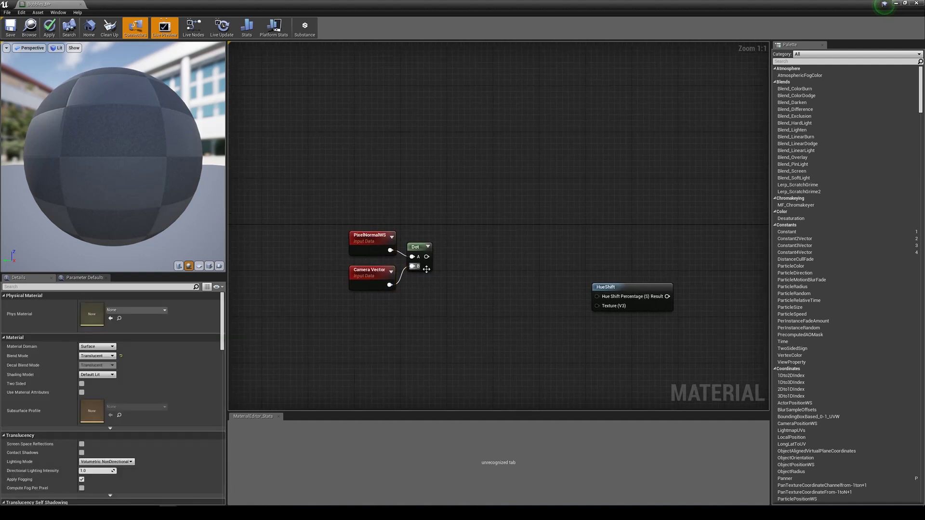
left_click_drag(427, 257, 460, 252)
type("appe")
left_click(479, 268)
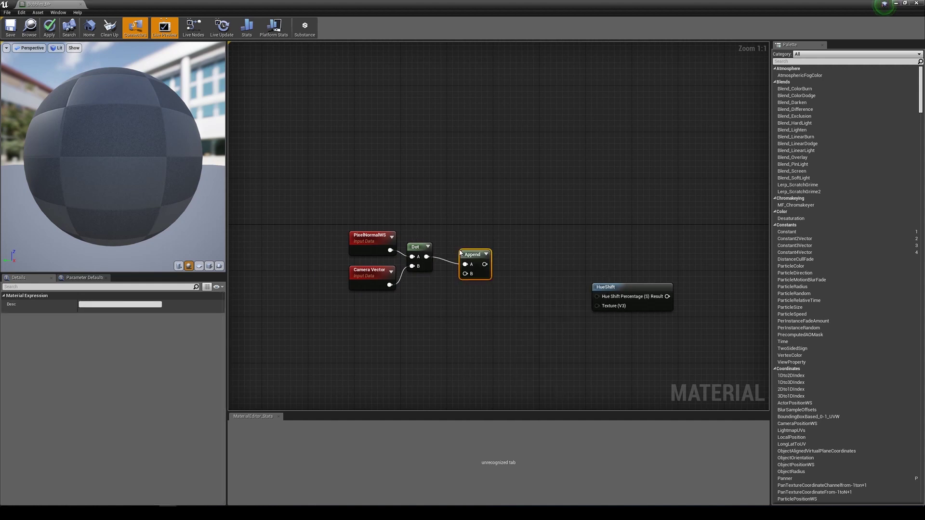
left_click_drag(426, 257, 459, 260)
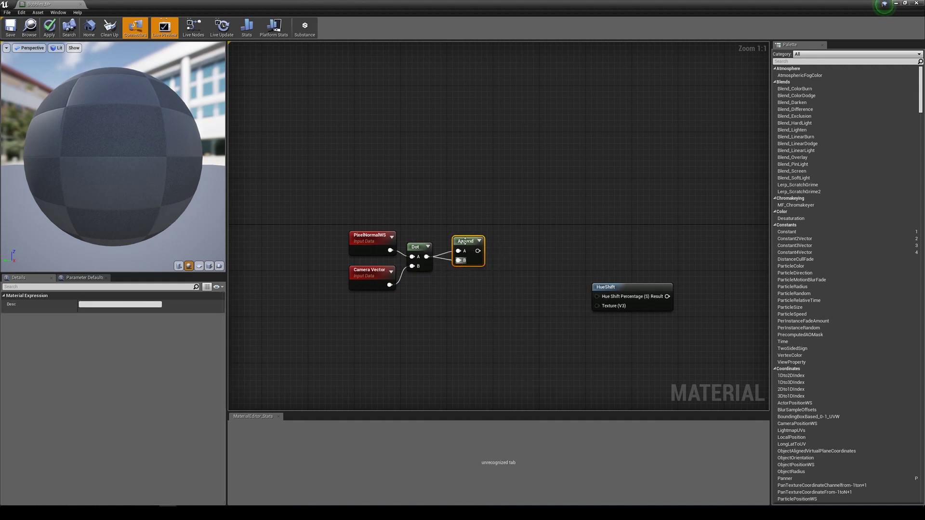
Move the Camera Vector node up so it sits closer beneath the PixelNormalWS node
right_click_drag(463, 244, 475, 222)
left_click(386, 267)
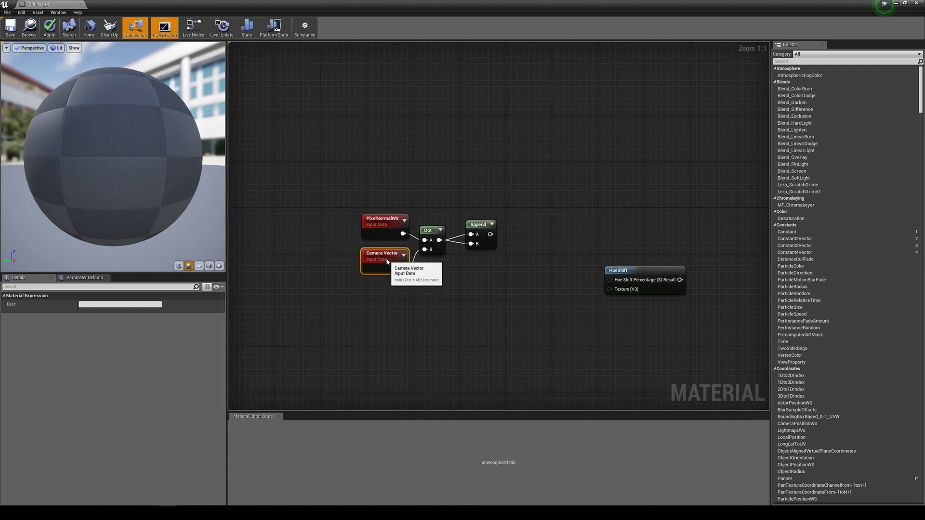
left_click(476, 219)
Add a texture coordinate (TexCoord) node and place it below the Camera Vector node
right_click_drag(436, 328, 448, 309)
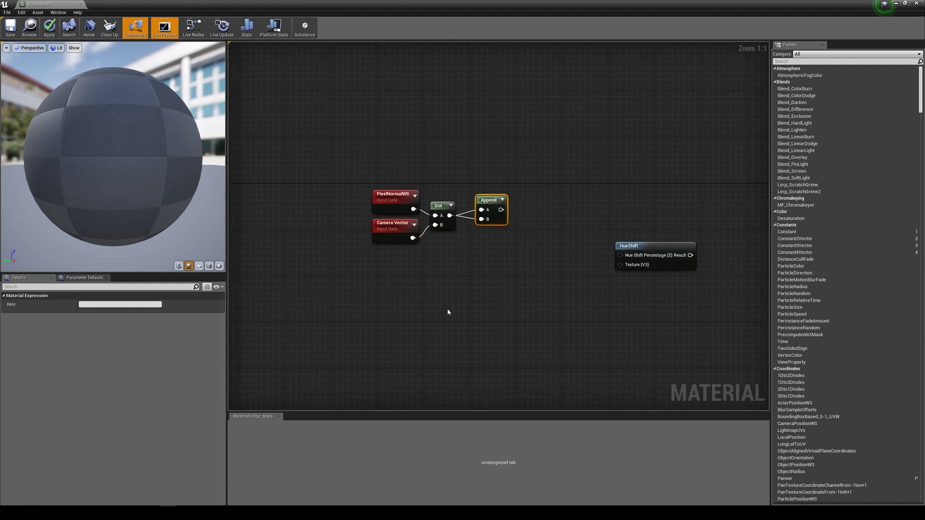
right_click(395, 288)
left_click(387, 280)
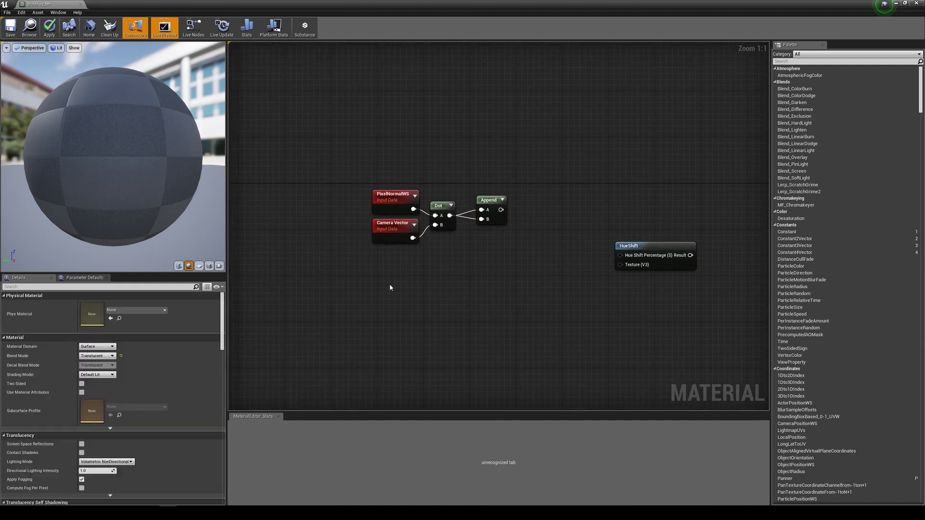
left_click(390, 288)
left_click_drag(390, 287, 389, 277)
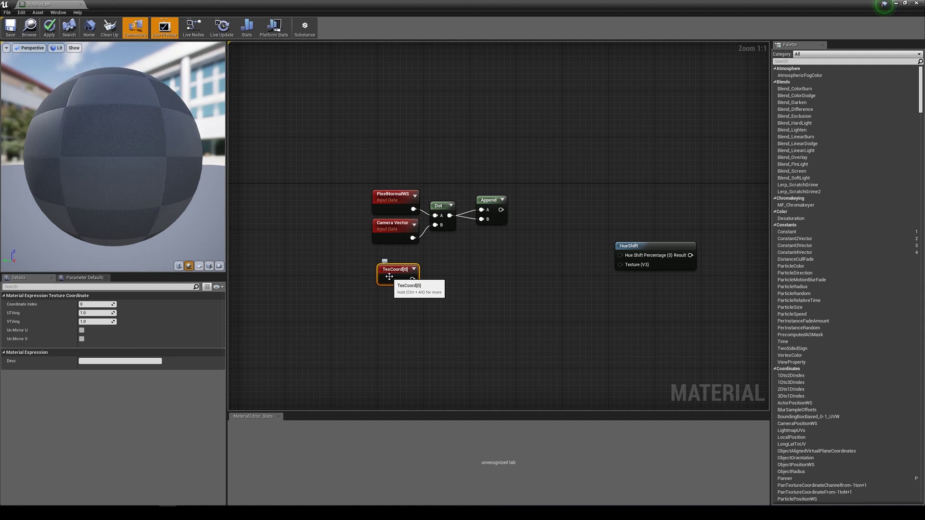
left_click_drag(389, 276, 390, 270)
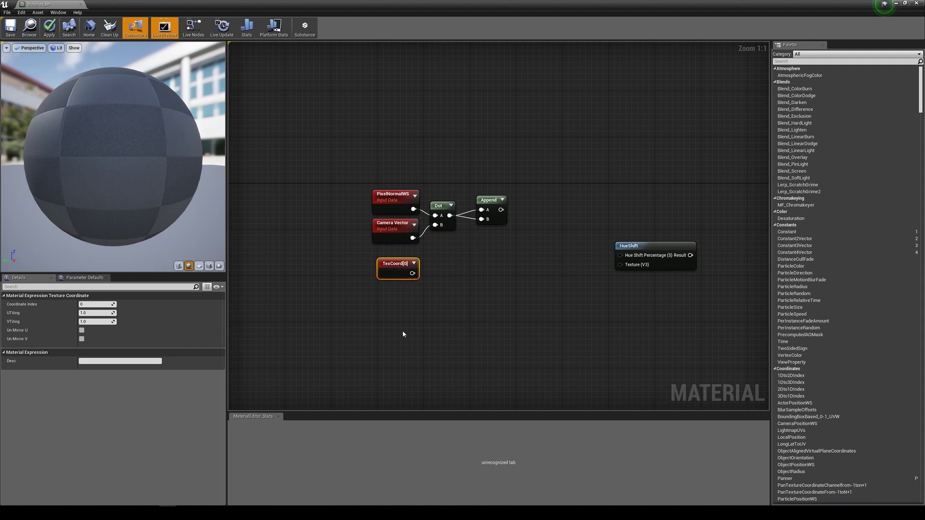
Add a scalar parameter named Tiling with a default value of 1.0 and place it just below the TexCoord node
right_click_drag(387, 315, 397, 299)
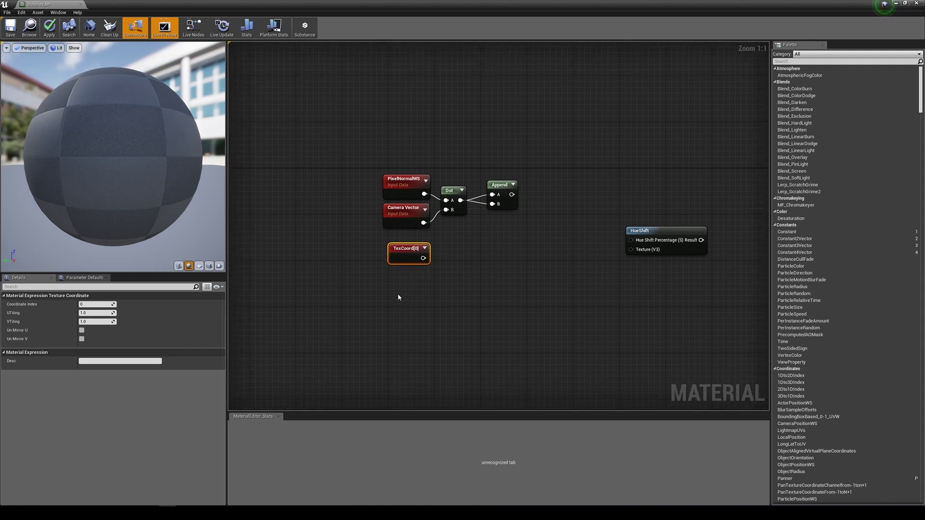
left_click(399, 293)
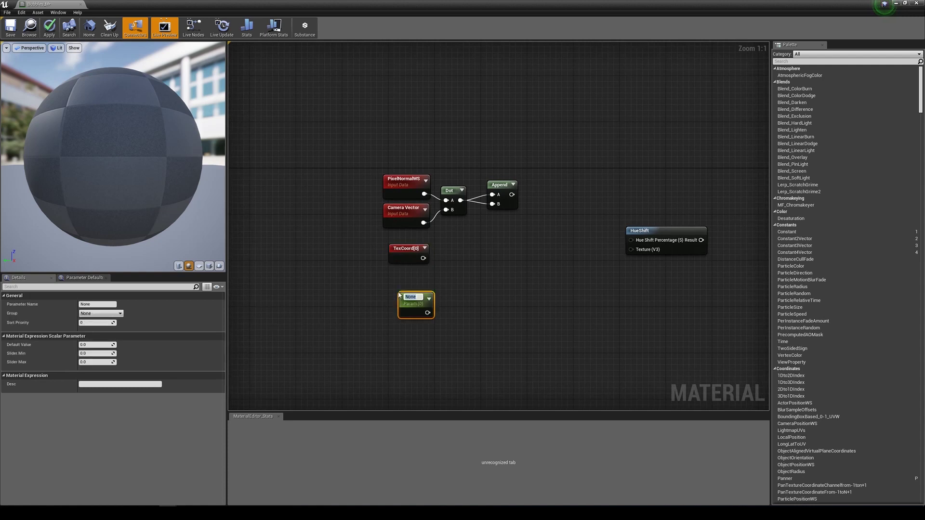
type("Tiling")
key("Return")
left_click(106, 344)
key("Return")
left_click(420, 322)
left_click_drag(412, 309, 408, 290)
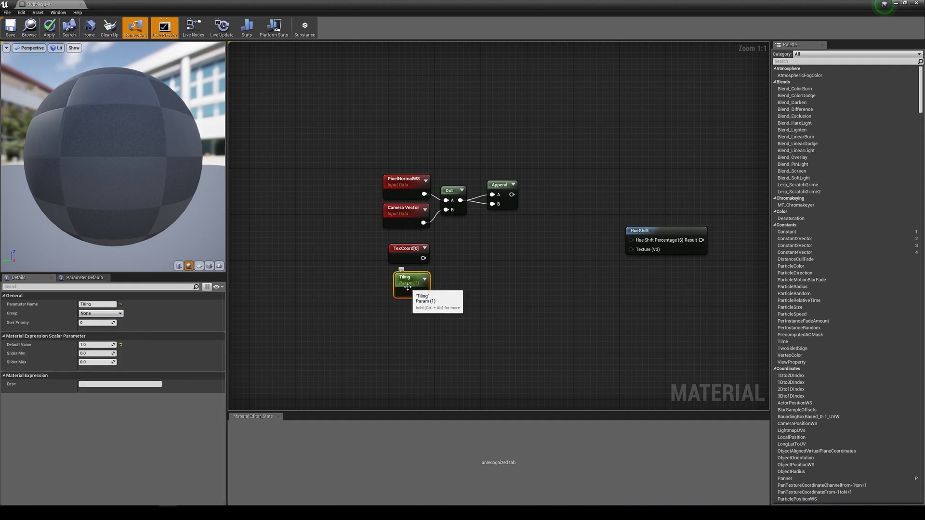
right_click_drag(484, 278, 446, 281)
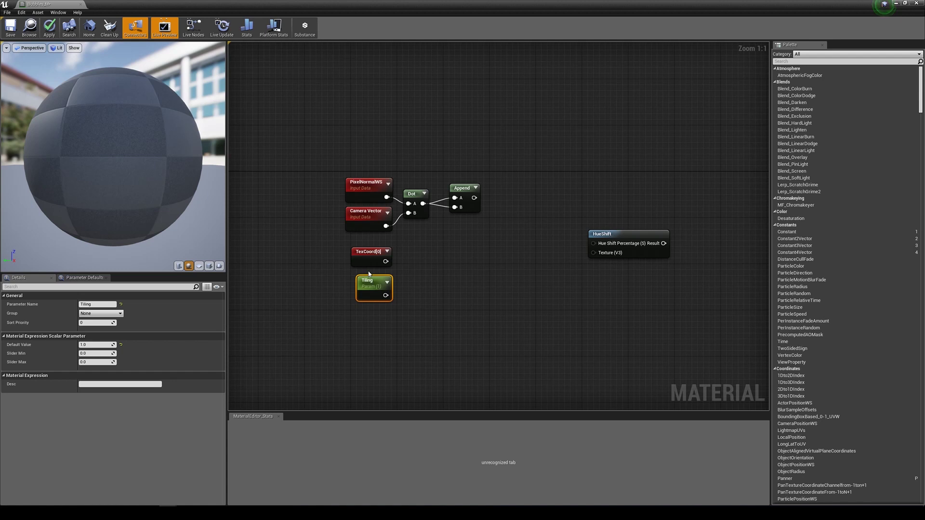
Add a Multiply node that multiplies TexCoord by the Tiling parameter, and shift the three nodes slightly away from the HueShift node
left_click(425, 269)
left_click_drag(385, 262, 416, 261)
left_click_drag(336, 241, 458, 294)
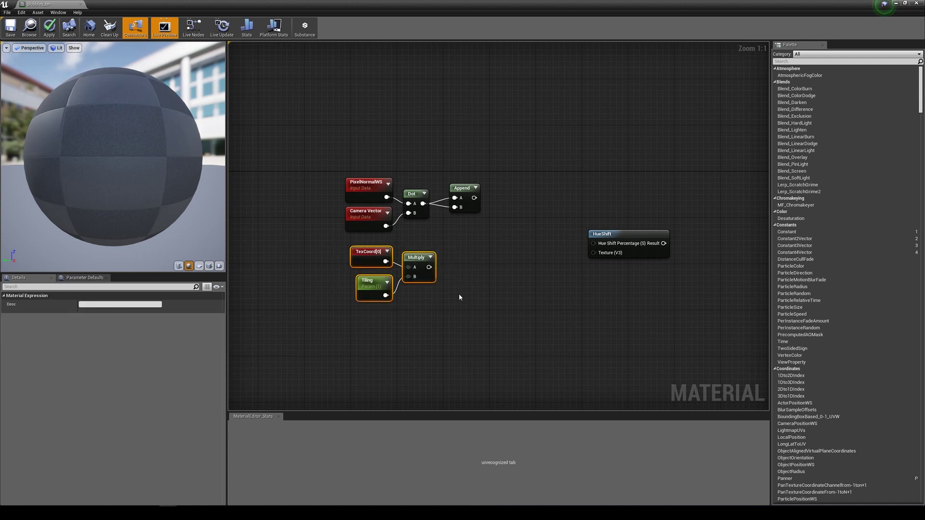
mouse_move(370, 258)
left_mouse_down()
mouse_move(350, 255)
mouse_move(360, 260)
left_mouse_up()
left_click(466, 263)
right_click_drag(466, 263, 443, 276)
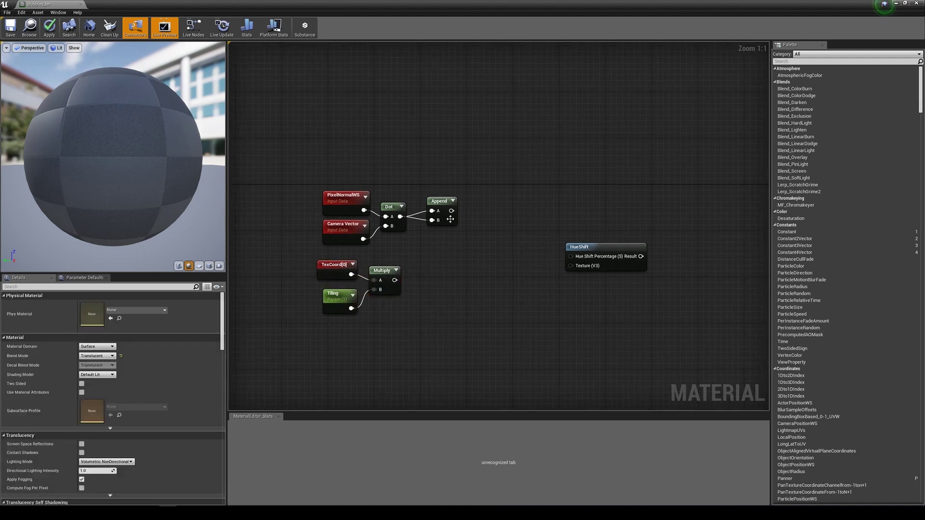
Add an Add node with Append feeding A and Multiply feeding B, and shift the PixelNormalWS, Camera Vector, Dot and Append group away from it
left_click_drag(451, 211, 469, 256)
type("add")
key("Return")
left_click_drag(394, 280, 477, 279)
left_click_drag(305, 169, 436, 240)
left_click_drag(340, 227, 317, 227)
right_click_drag(526, 223, 462, 233)
left_click(525, 260)
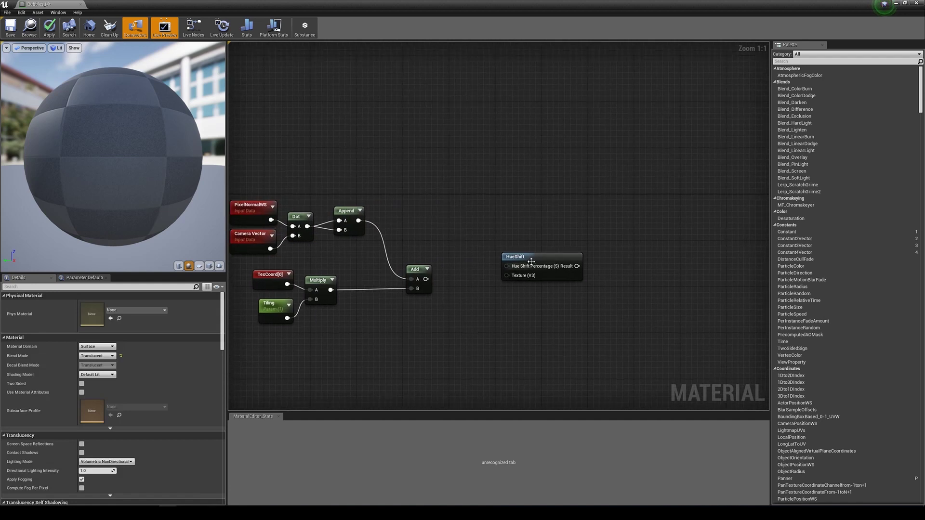
Move the HueShift node beside the Add node and feed the Add result into its Hue Shift Percentage input
mouse_move(532, 261)
left_mouse_down()
mouse_move(438, 277)
mouse_move(520, 267)
left_mouse_up()
left_click_drag(426, 278, 482, 277)
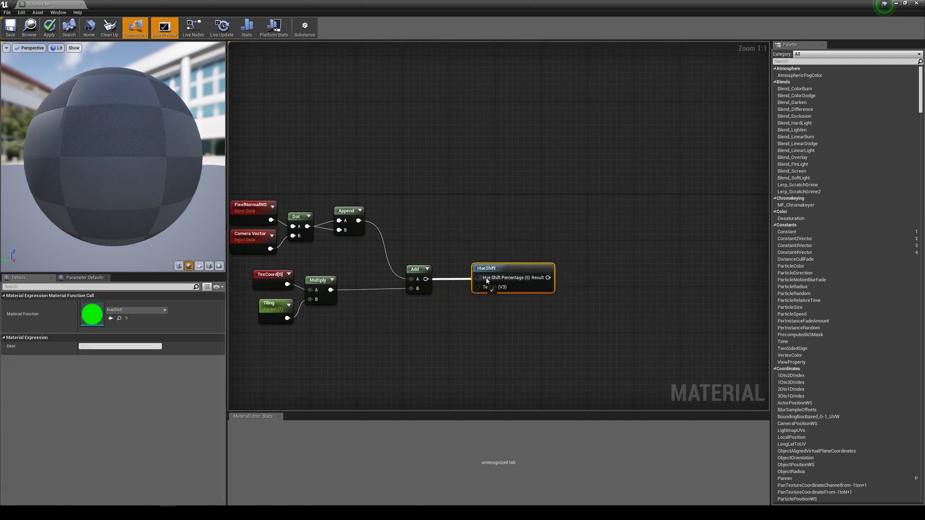
right_click_drag(588, 328, 576, 310)
scroll(576, 310, "down", 1)
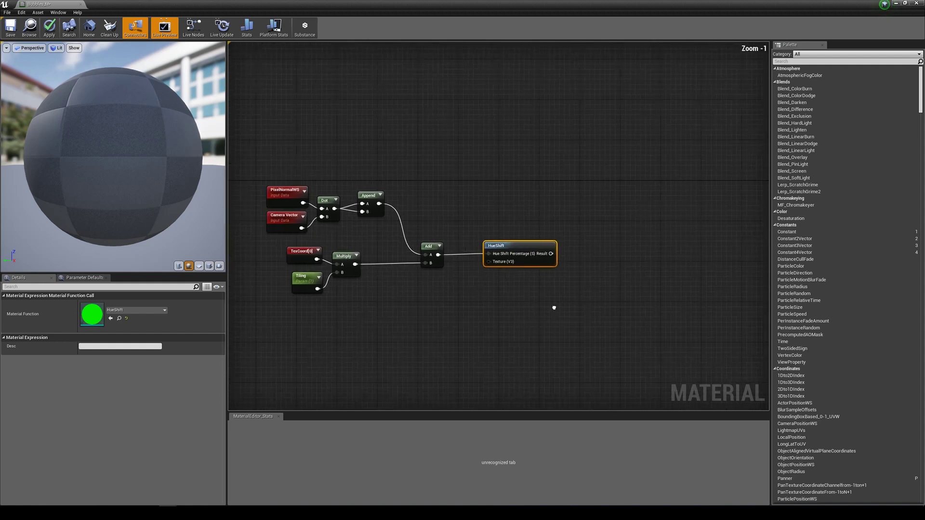
Add a Constant3Vector with R set to 1.0 below the Add node and connect it to HueShift's Texture input, tidying both nodes' positions
left_click(427, 301)
left_click(92, 314)
type("1")
key("Return")
left_click_drag(467, 311, 500, 266)
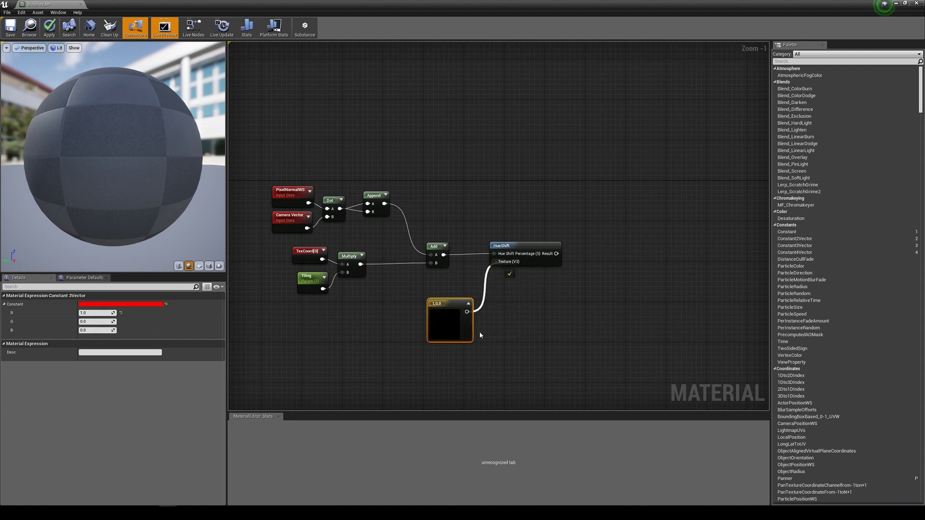
left_click_drag(434, 323, 427, 305)
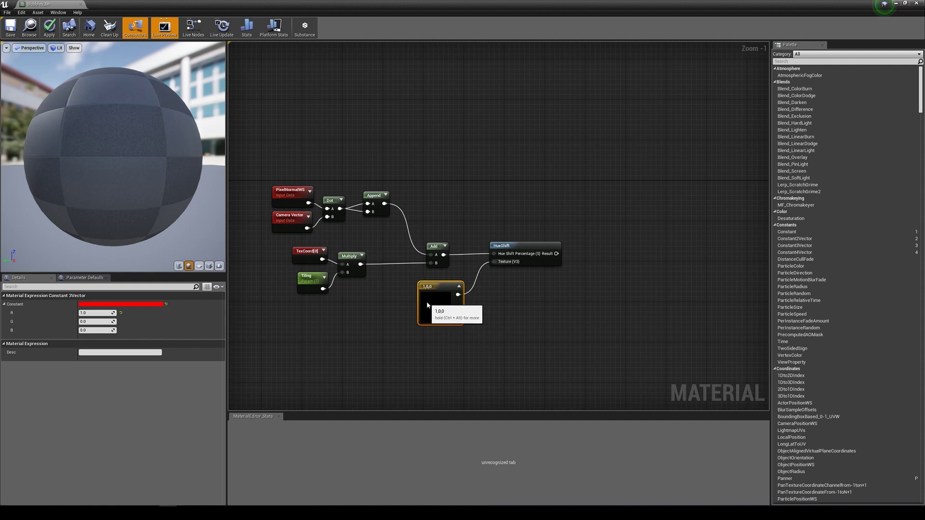
left_click_drag(529, 254, 523, 253)
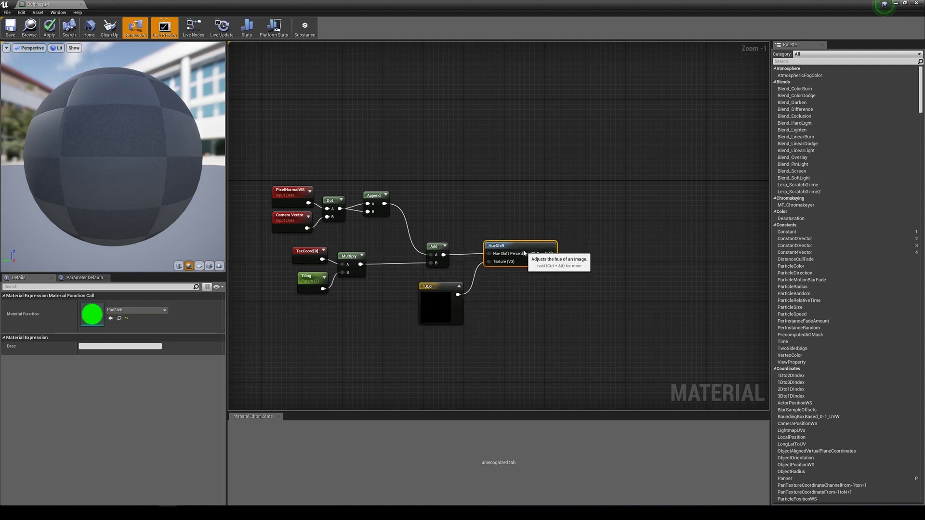
Connect the HueShift result to Base Color of Bubbles_M, inspect the preview sphere, and break that connection
right_click_drag(560, 284, 448, 300)
left_click_drag(439, 270, 681, 209)
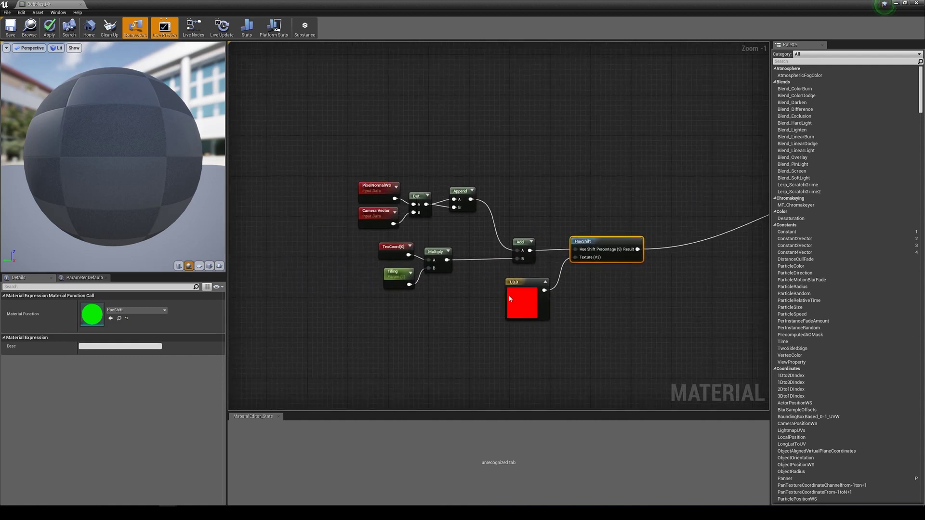
right_click_drag(520, 300, 496, 306)
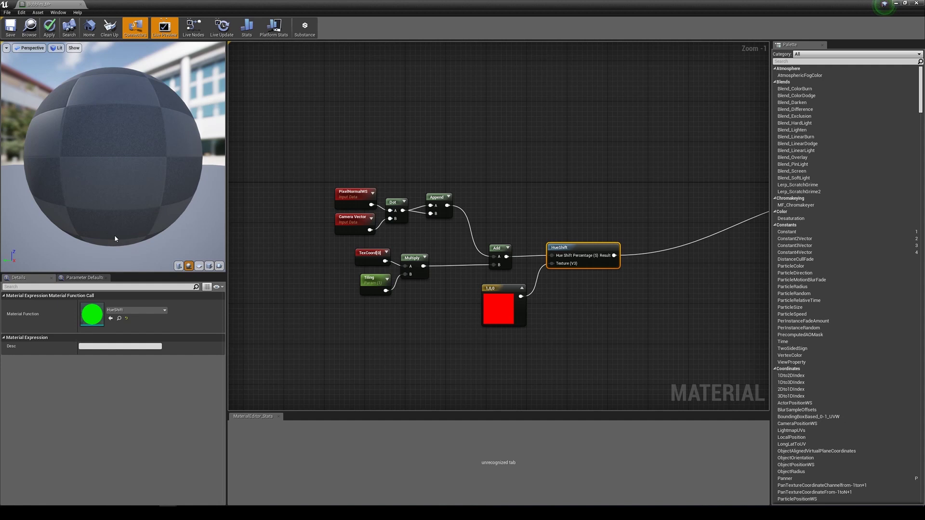
left_click_drag(71, 209, 74, 210)
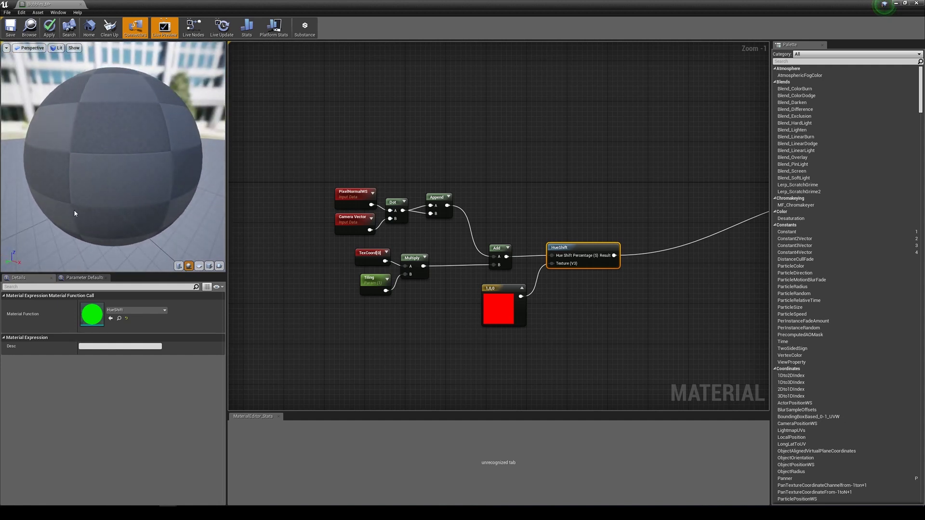
left_click_drag(74, 209, 65, 212)
right_click_drag(644, 256, 510, 248)
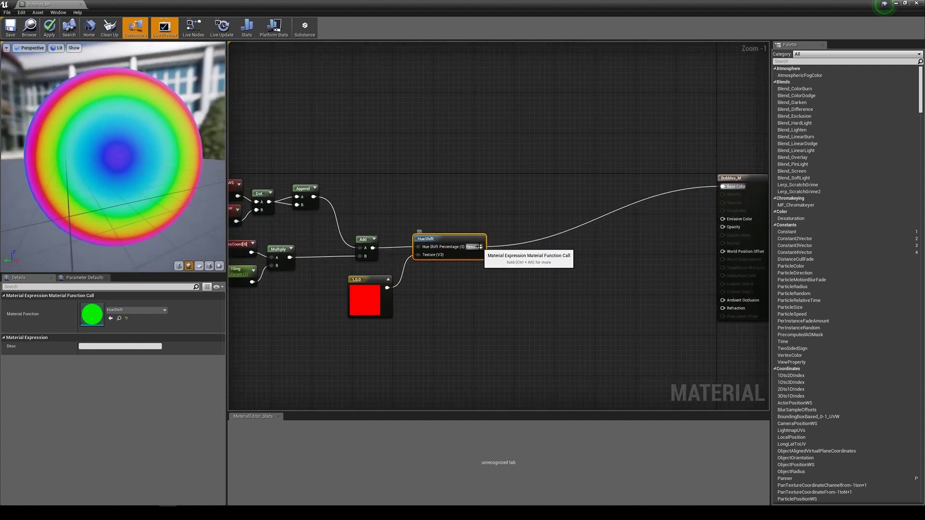
left_click(480, 247, "alt")
Move the Bubbles_M node closer to the graph, add a Fresnel node and place it above the HueShift node
right_click_drag(553, 331, 528, 346)
left_click_drag(716, 194, 696, 178)
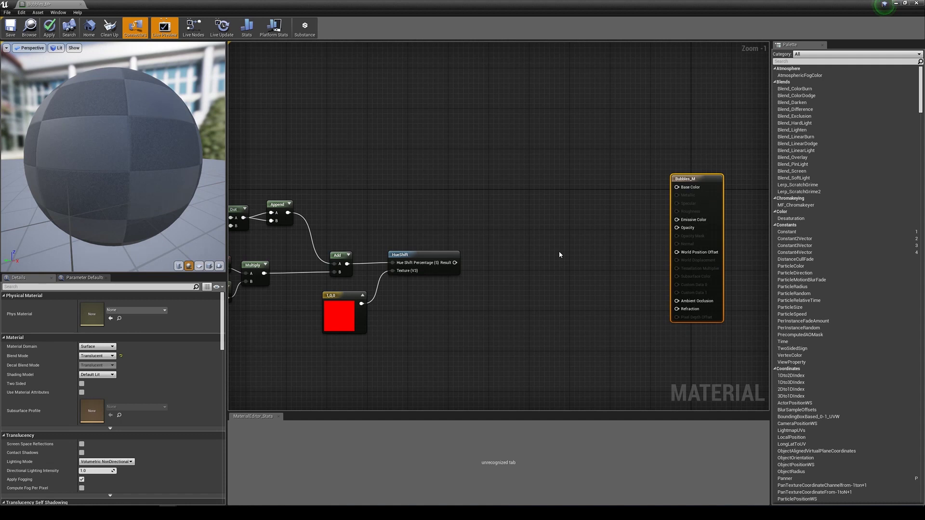
right_click_drag(514, 235, 578, 279)
right_click_drag(468, 242, 487, 254)
right_click(476, 234)
type("f")
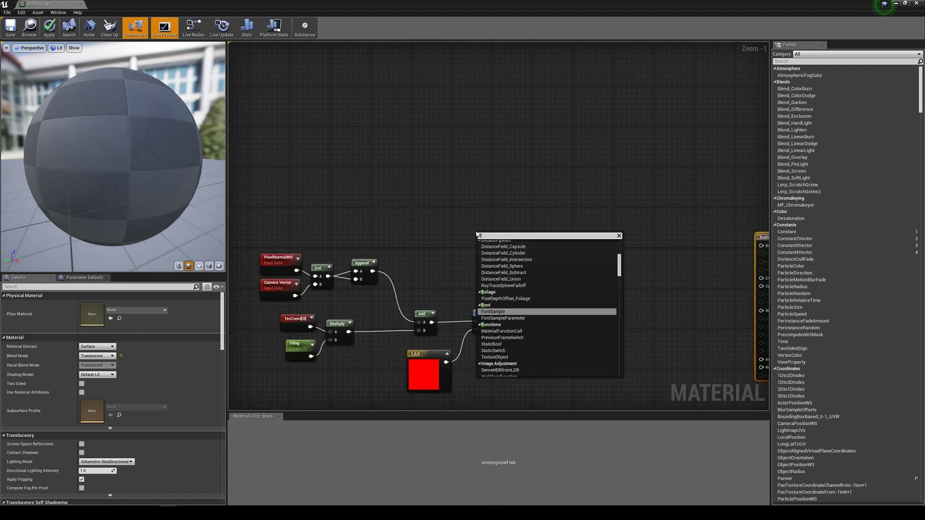
type("resn")
key("Return")
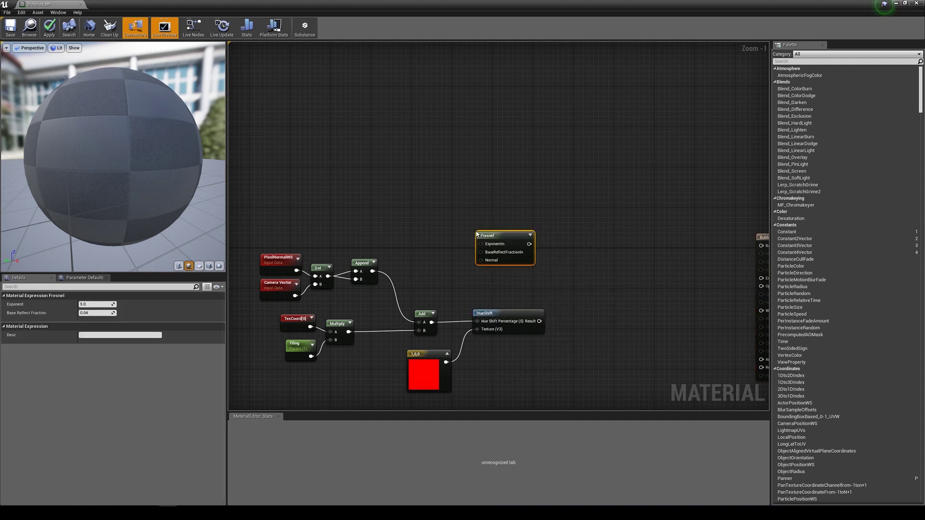
left_click_drag(496, 232, 496, 217)
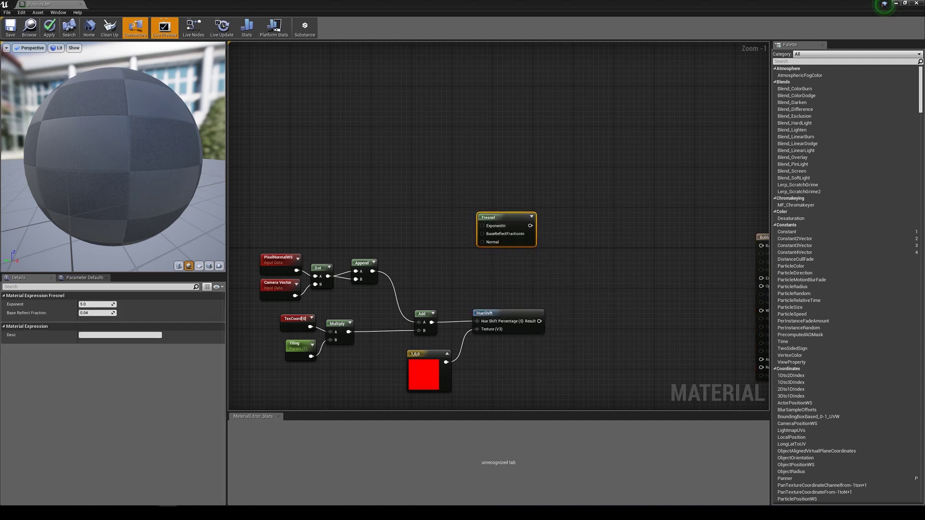
right_click_drag(472, 121, 508, 121)
left_click_drag(544, 226, 546, 217)
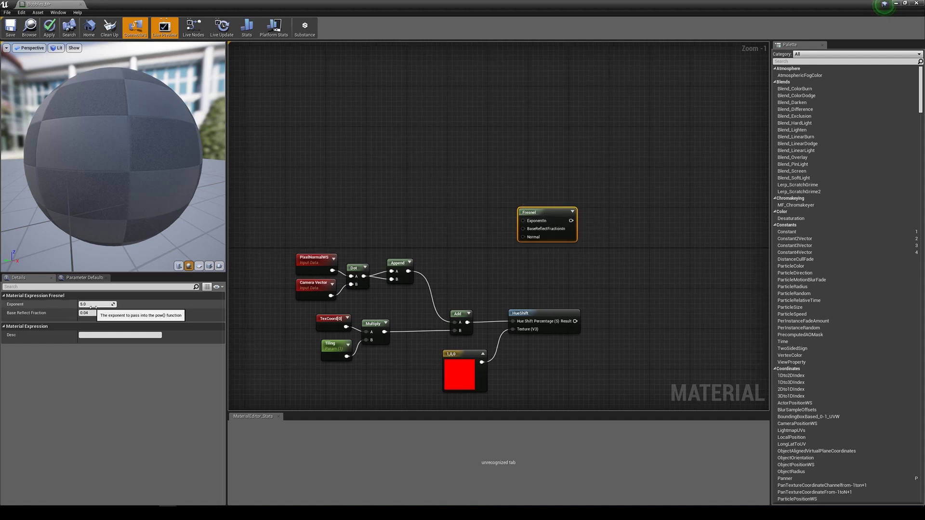
Add a scalar parameter named Exponent with a default value of 5 and connect it to the Fresnel node's ExponentIn
right_click_drag(431, 202, 444, 213)
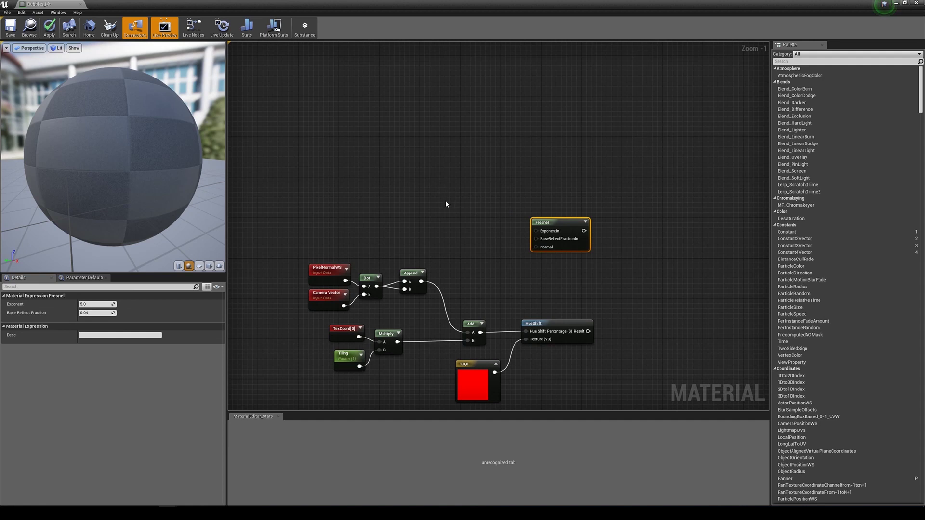
left_click(445, 201)
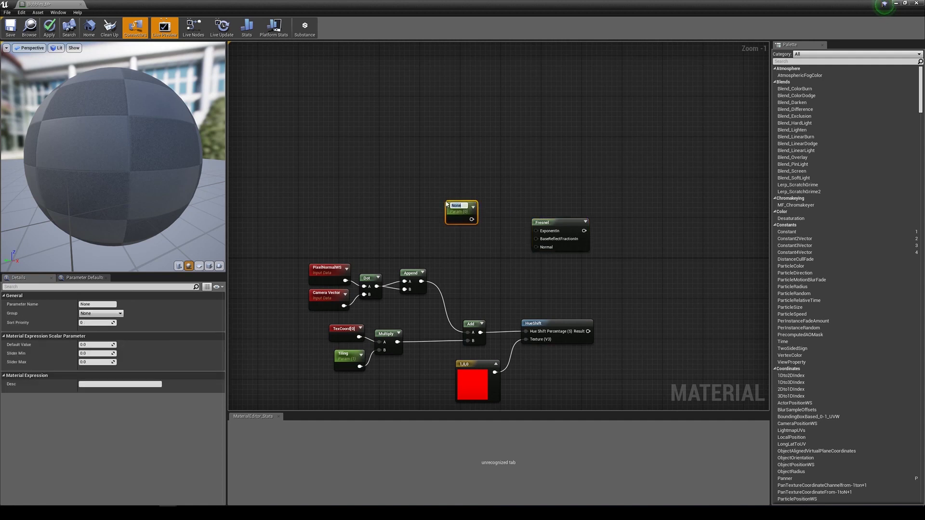
type("Exponent")
key("Return")
left_click(89, 345)
type("5")
left_click(485, 237)
left_click_drag(471, 219, 549, 235)
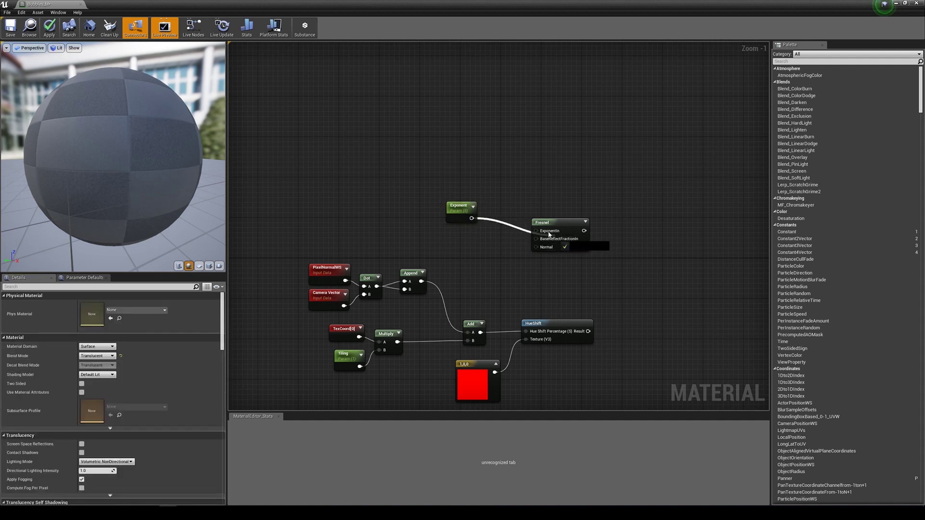
Add a scalar parameter named Reflect with a default value of 0.04 and connect it to the Fresnel node's BaseReflectFractionIn
left_click(559, 224)
right_click(446, 254)
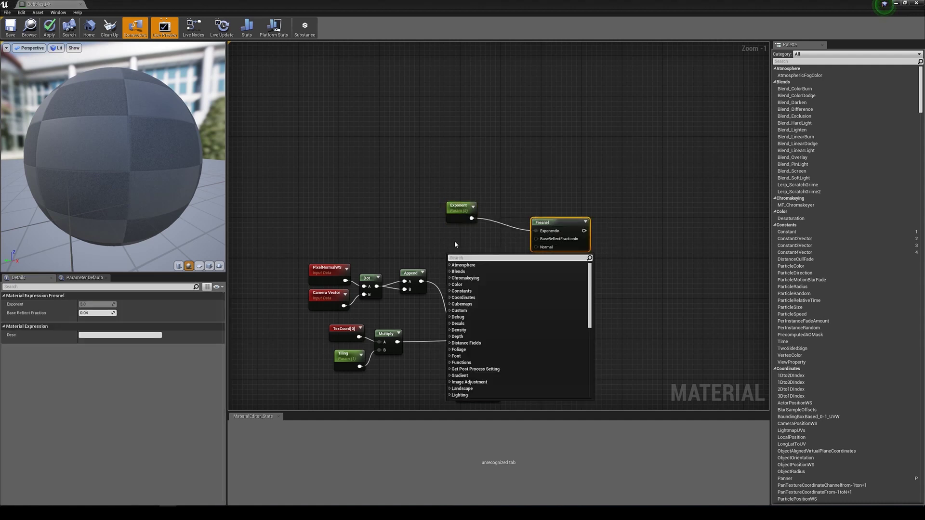
left_click(454, 243)
key("s")
left_click(450, 247)
type("Reflect")
key("Return")
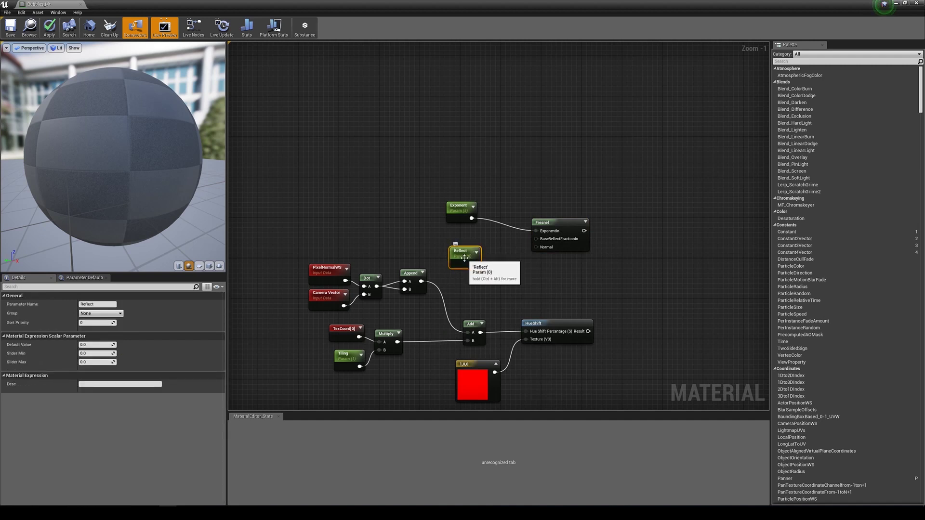
left_click(112, 345)
type("0.04")
key("Return")
left_click_drag(480, 264, 536, 239)
Stack the Exponent and Reflect parameter nodes neatly beside the Fresnel node
left_click_drag(469, 255, 465, 247)
left_click_drag(465, 210, 469, 217)
left_click_drag(456, 250, 453, 246)
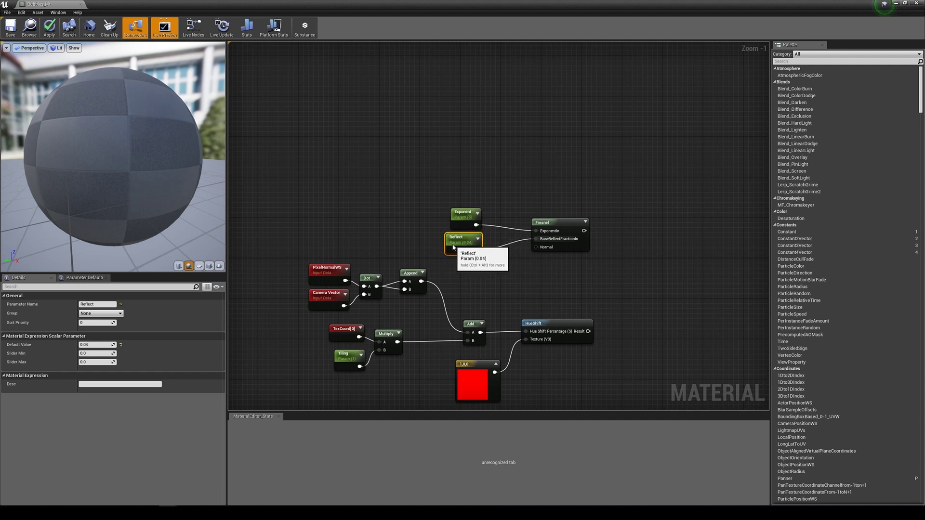
Add a Lerp node, shift the Fresnel group away from it, and connect Fresnel to Alpha and the HueShift result to B
right_click_drag(452, 247, 361, 244)
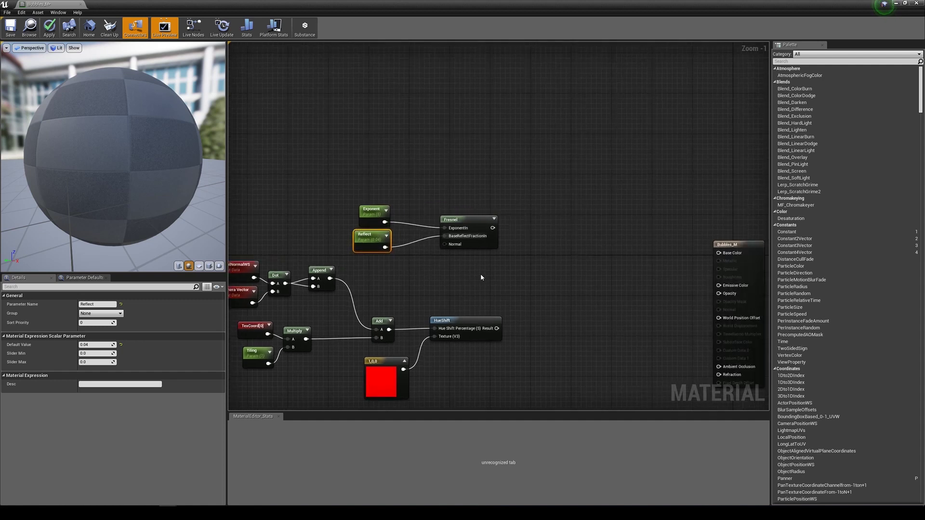
left_click(552, 264)
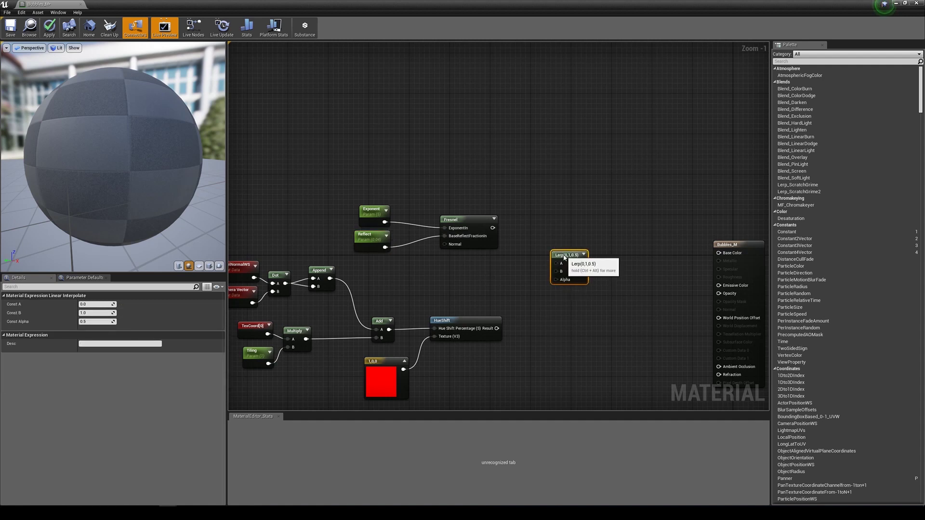
left_click_drag(334, 182, 460, 221)
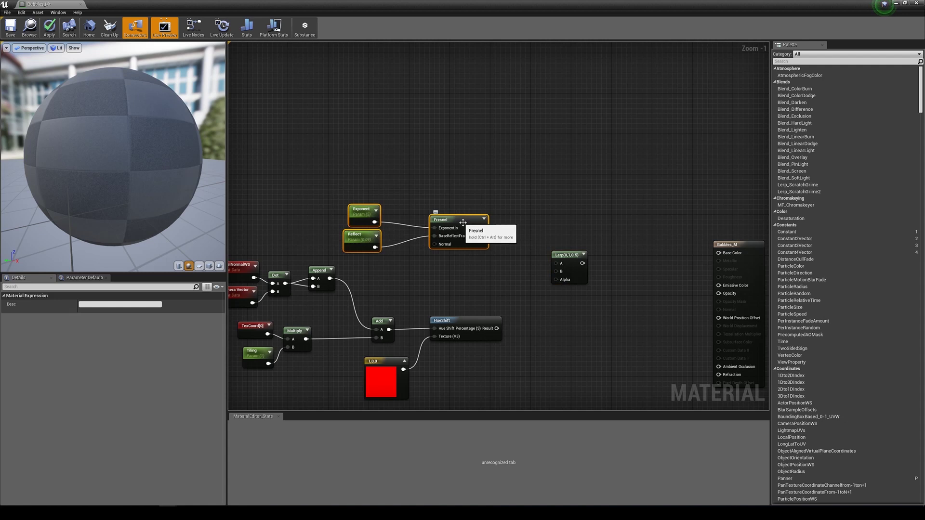
left_click_drag(482, 228, 557, 279)
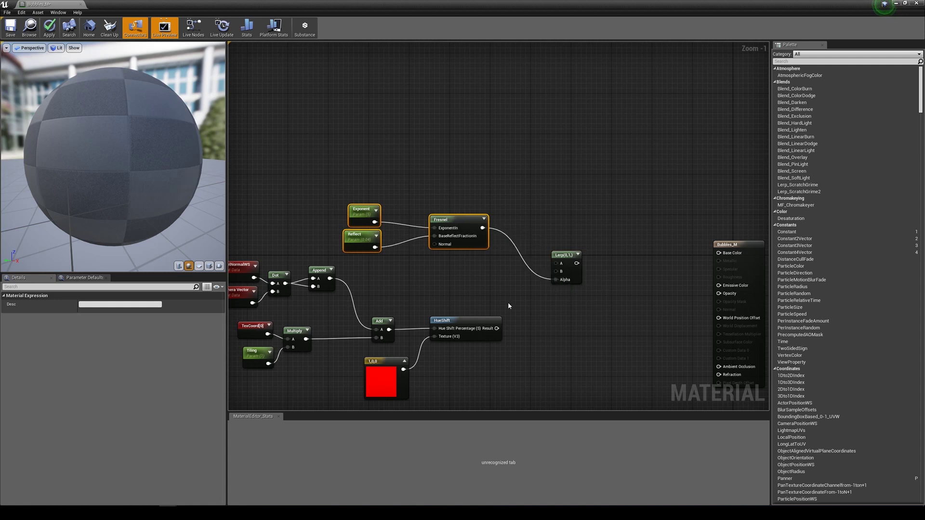
left_click_drag(497, 328, 555, 271)
Preview the Lerp node on the sphere, orbit around it to examine the colours, and stop previewing the node
right_click(564, 255)
left_click(574, 257)
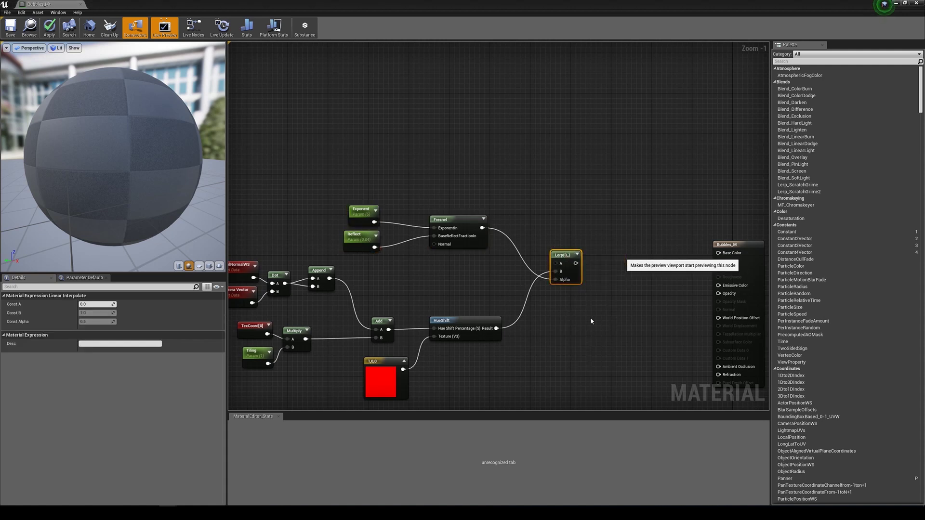
left_click_drag(563, 262, 570, 247)
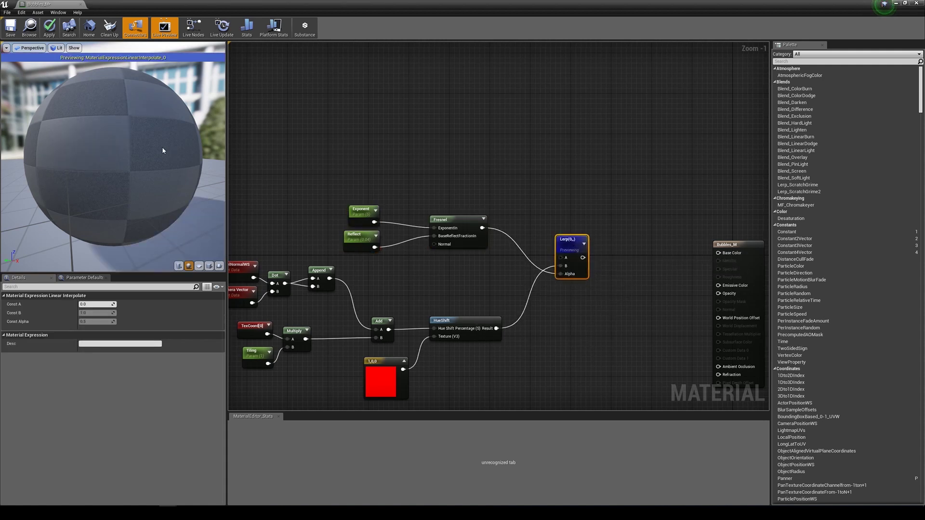
left_click_drag(143, 159, 118, 172)
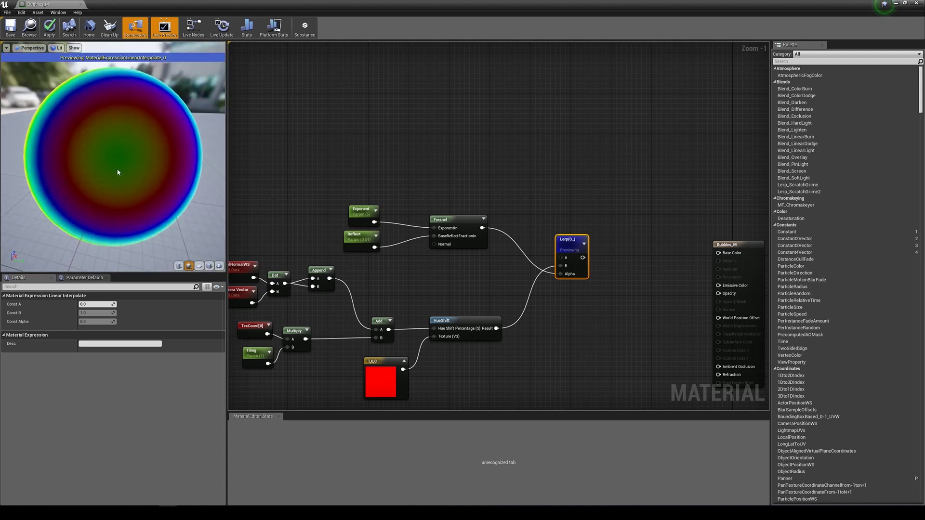
right_click(557, 241)
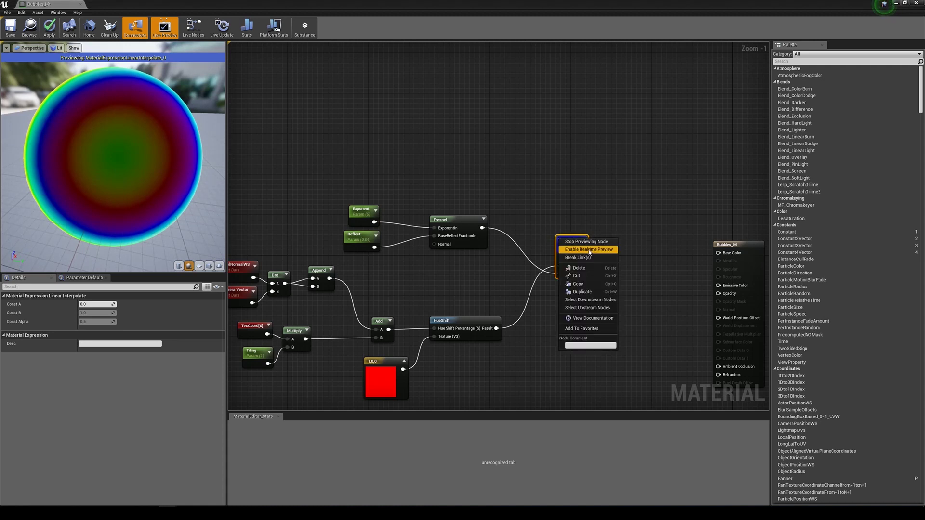
left_click(607, 339)
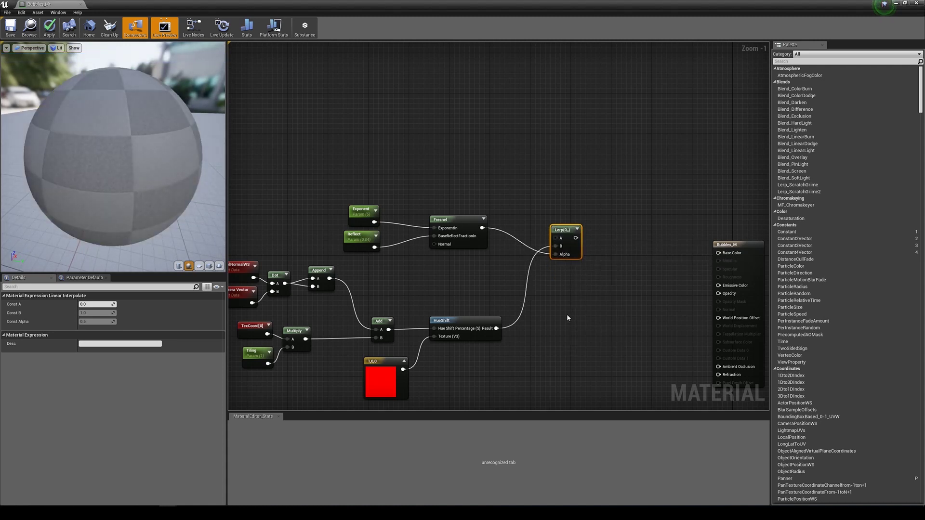
Move the Bubbles_M node farther from the Lerp node and lower the Lerp node slightly
right_click_drag(568, 307, 491, 307)
left_click(658, 243)
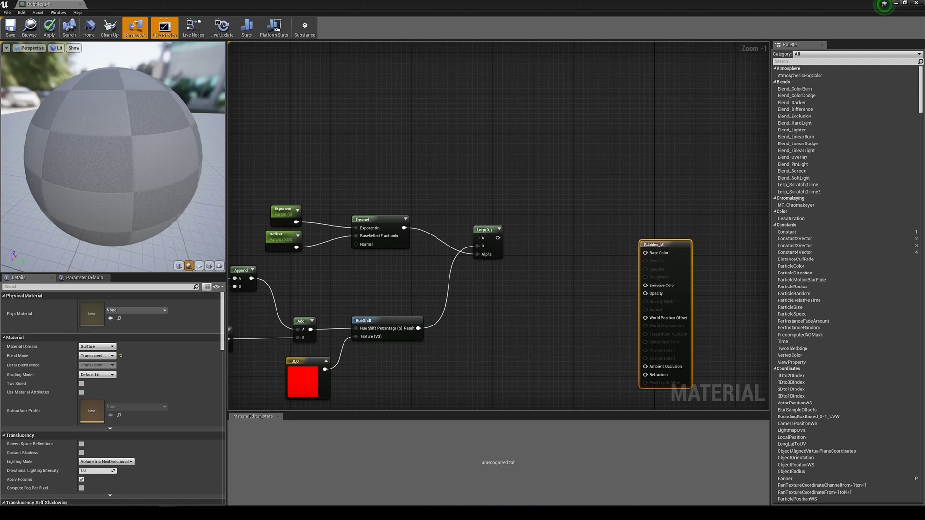
left_click_drag(654, 247, 675, 237)
right_click_drag(486, 230, 534, 249)
left_click_drag(534, 249, 538, 261)
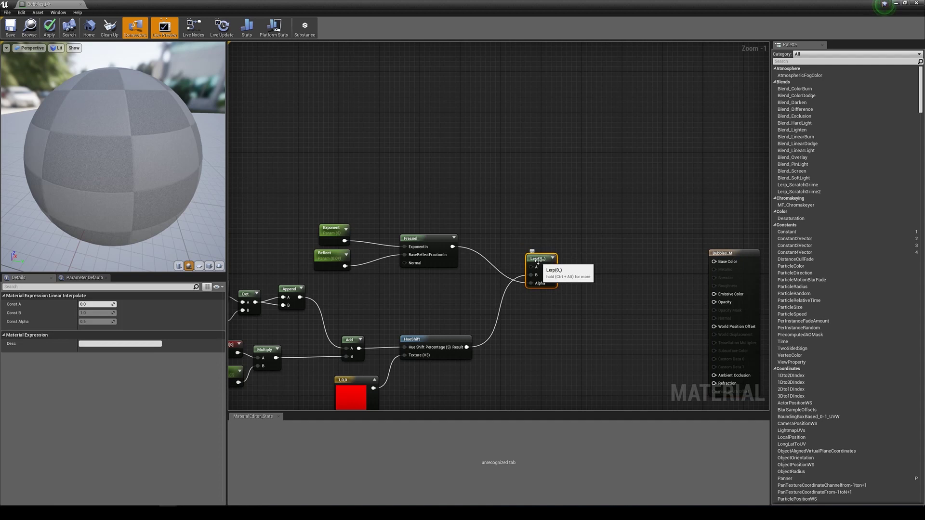
right_click_drag(420, 157, 464, 200)
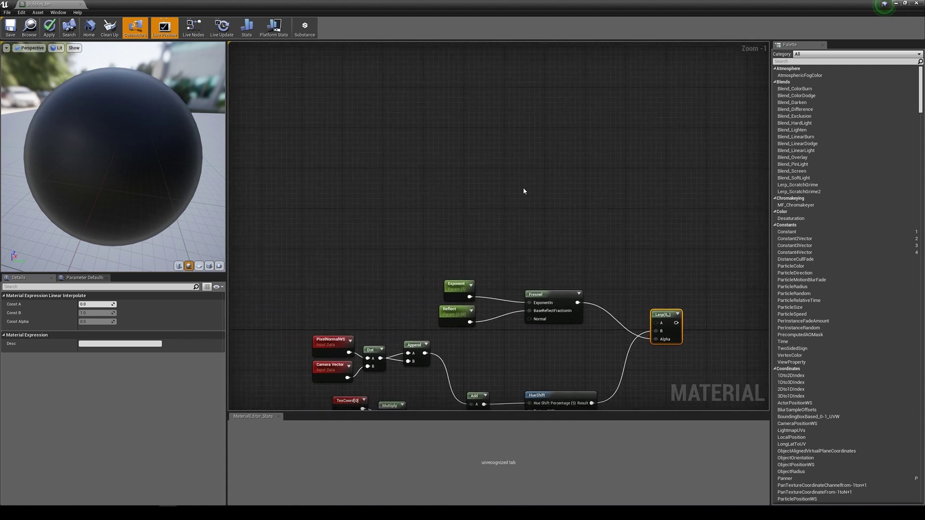
Bring the Swirl_Mask_T texture from the VFX Iridescence folder into the Bubbles_M material graph as a Texture Sample
left_click(523, 188)
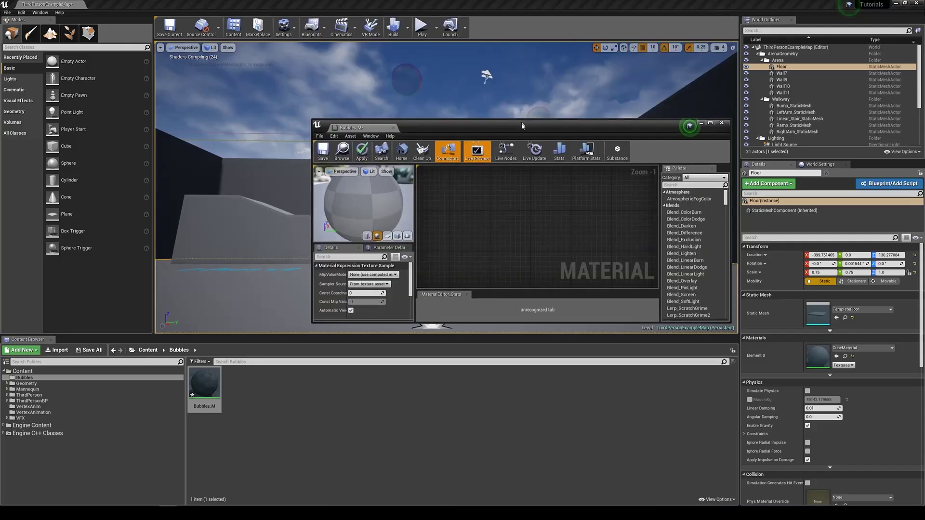
left_click(20, 418)
double_click(202, 404)
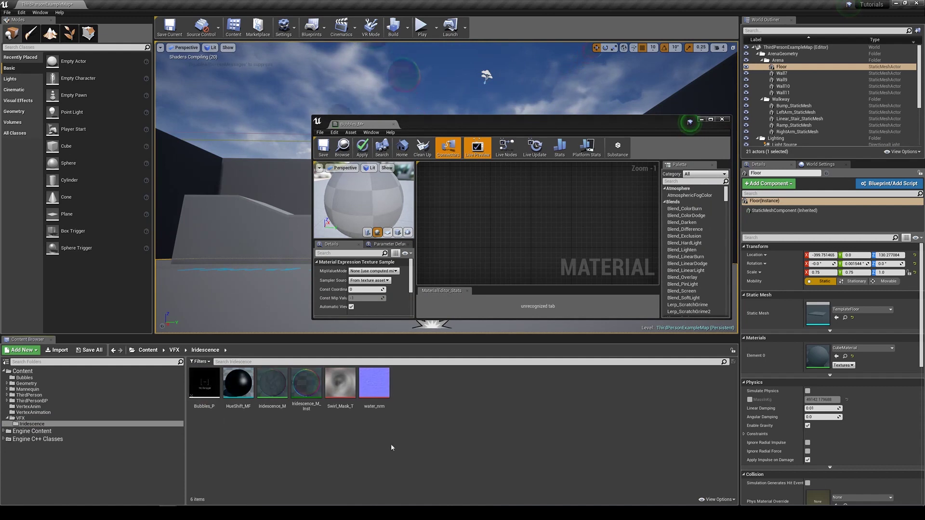
left_click_drag(540, 122, 496, 77)
right_click_drag(517, 240, 439, 194)
scroll(439, 194, "down", 1)
scroll(431, 212, "down", 1)
right_click_drag(489, 236, 398, 232)
left_click_drag(340, 383, 315, 340)
double_click(516, 86)
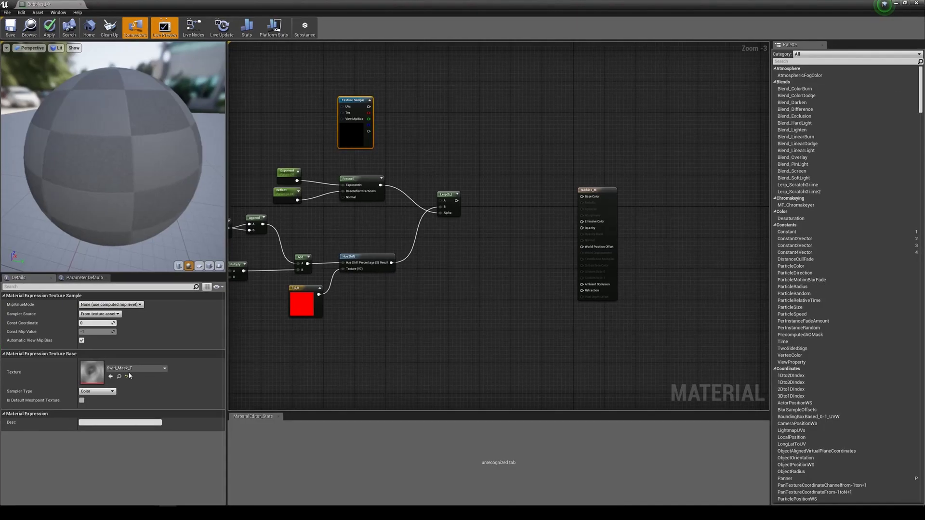
Position the Texture Sample above the Fresnel group and connect its RGB output to input A of a new Multiply node
right_click(493, 299)
right_click_drag(441, 257, 538, 313)
left_click_drag(444, 196, 460, 151)
right_click_drag(478, 195, 469, 204)
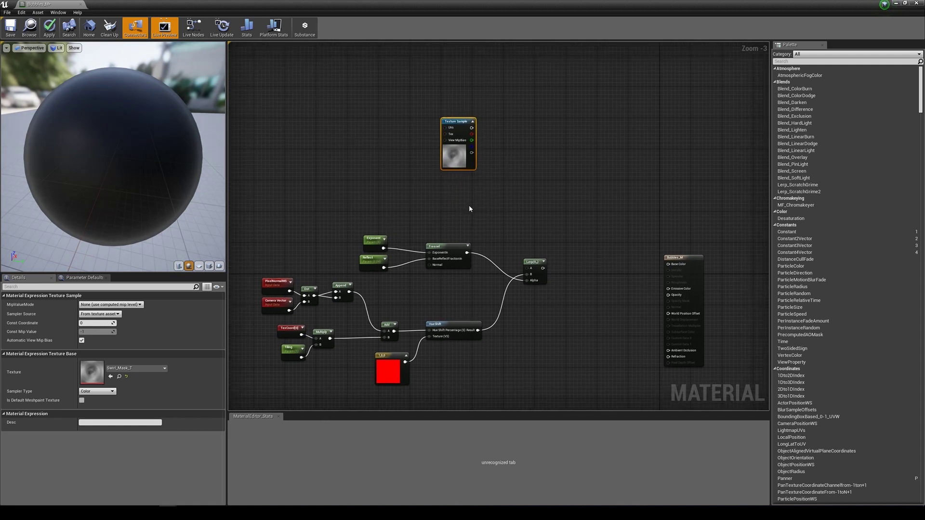
left_click(513, 154)
left_click_drag(472, 128, 516, 162)
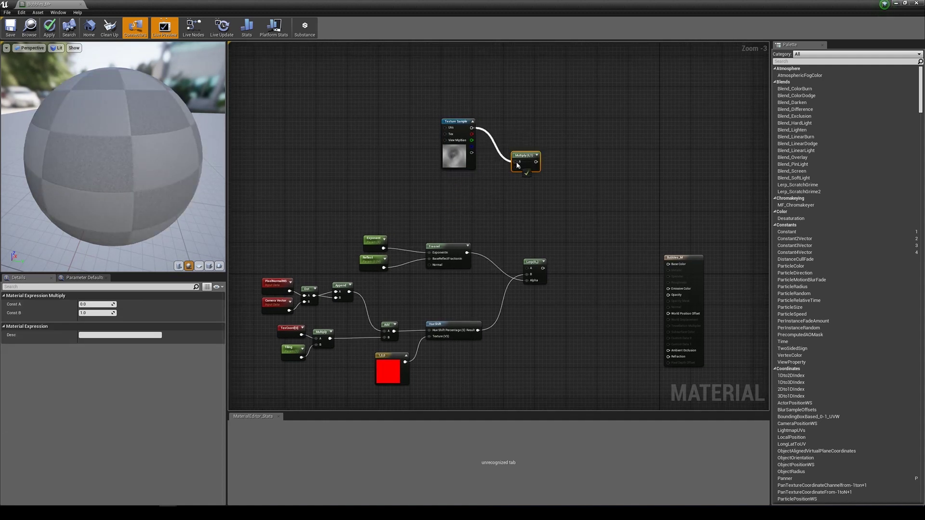
Add a scalar parameter named Swirl Power with default value 1 and connect it to input B of the swirl Multiply
left_click(453, 188)
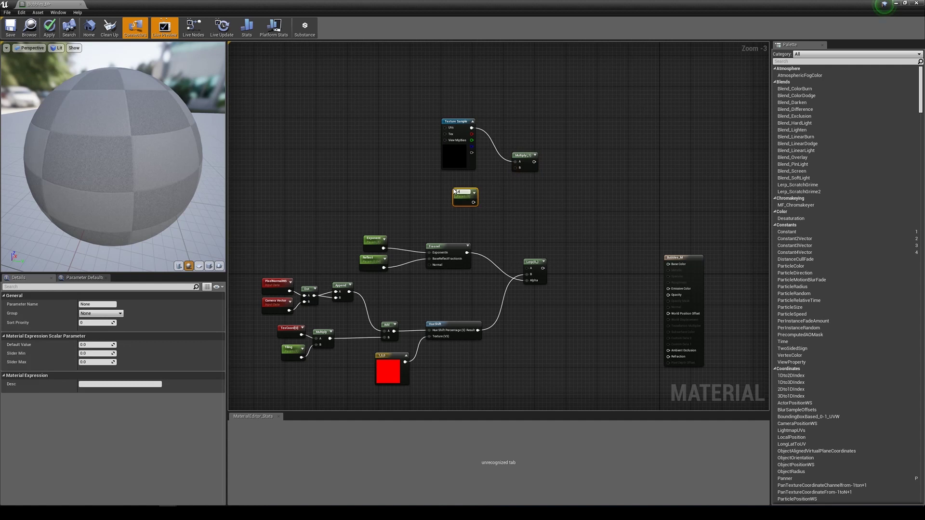
type("Swirl Power")
key("Return")
left_click_drag(454, 191, 519, 170)
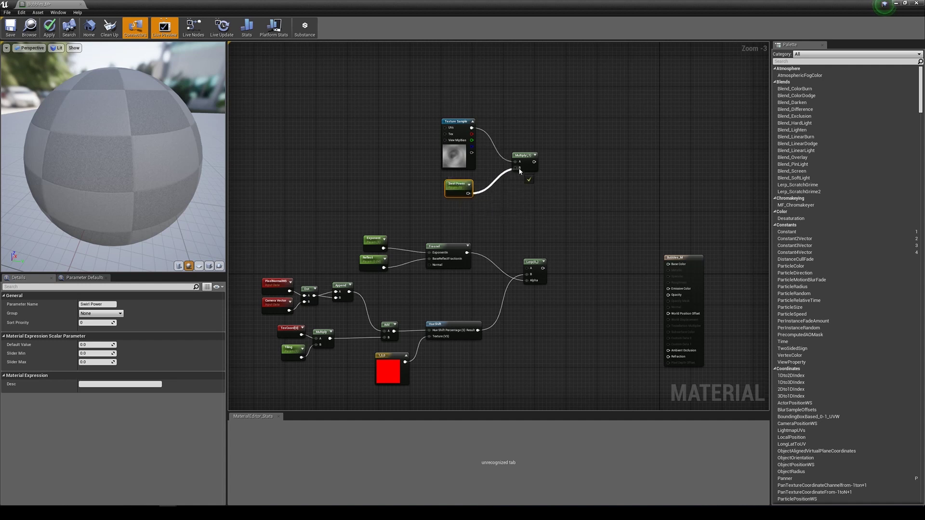
left_click(98, 345)
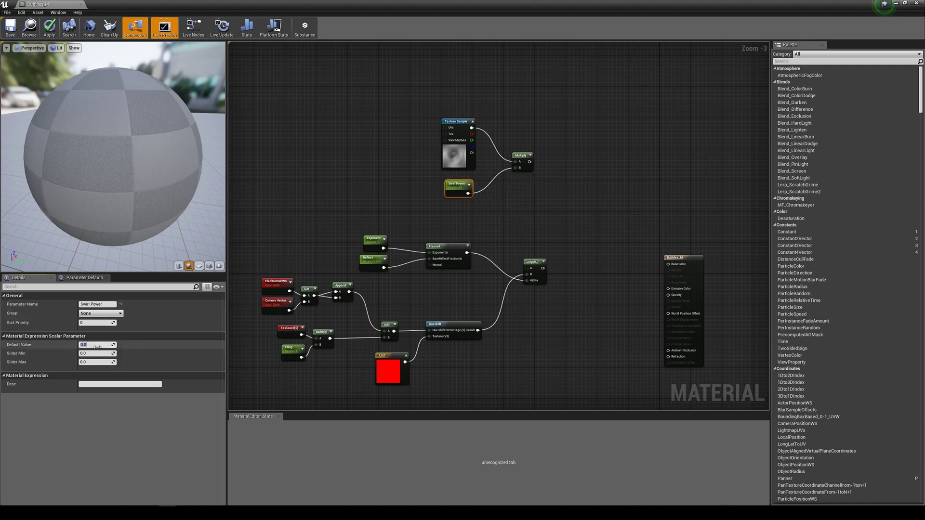
type("1")
key("Return")
Nudge the Texture Sample and Swirl Power nodes so they line up beside the Multiply node
scroll(466, 195, "up", 3)
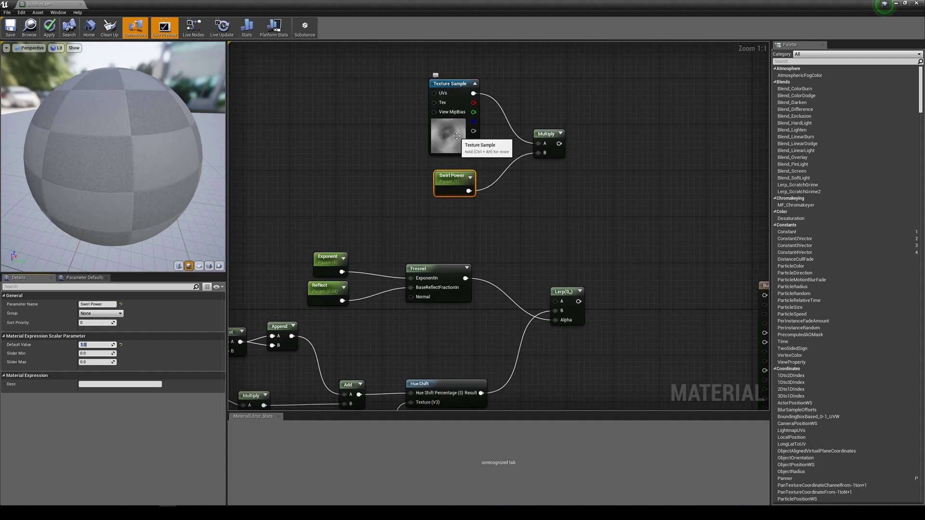
right_click_drag(452, 137, 546, 206)
left_click_drag(544, 212, 547, 213)
left_click_drag(554, 253, 560, 253)
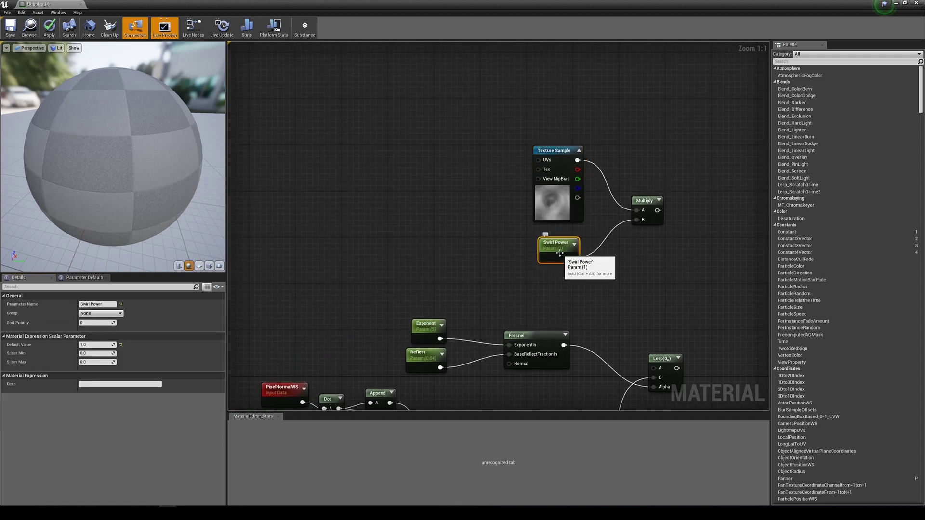
Add a Rotator node, connect it to the Texture Sample's UVs, and align it with that input
right_click_drag(417, 188, 438, 206)
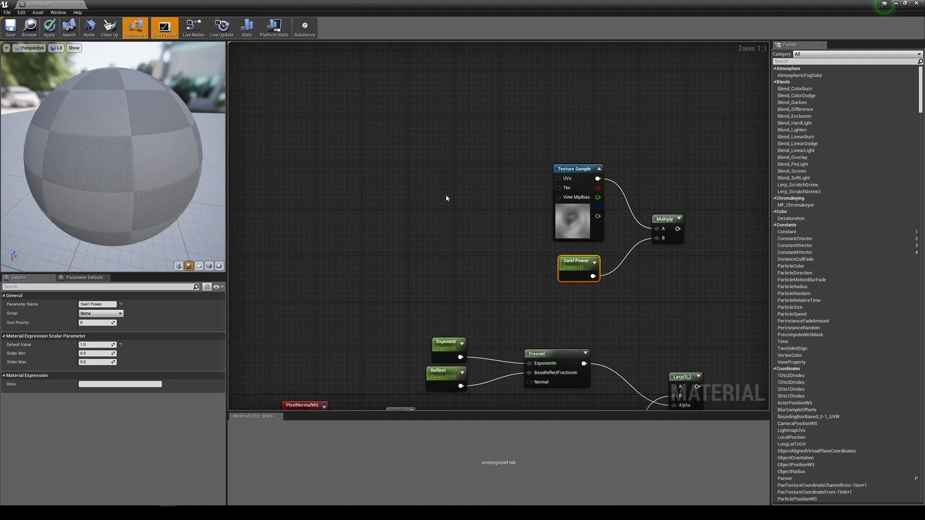
right_click(446, 190)
type("rot")
key("Return")
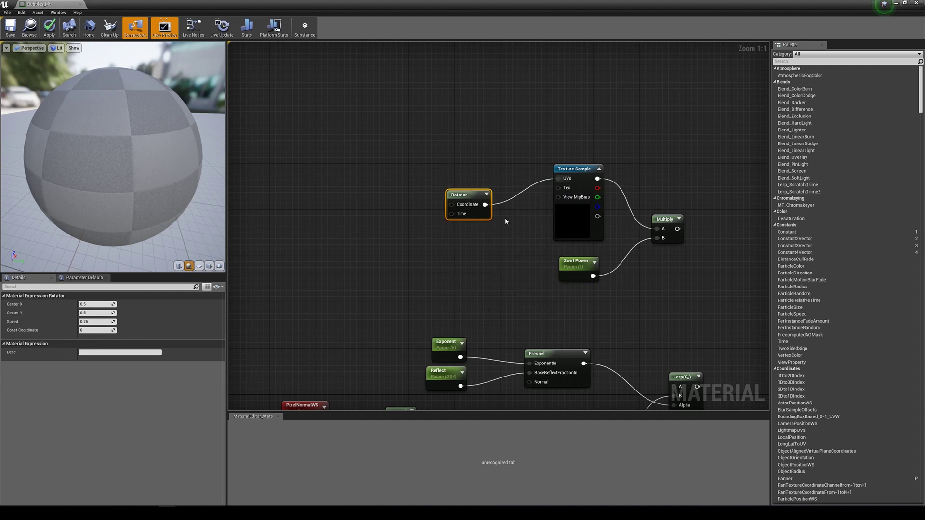
left_click_drag(466, 197, 497, 171)
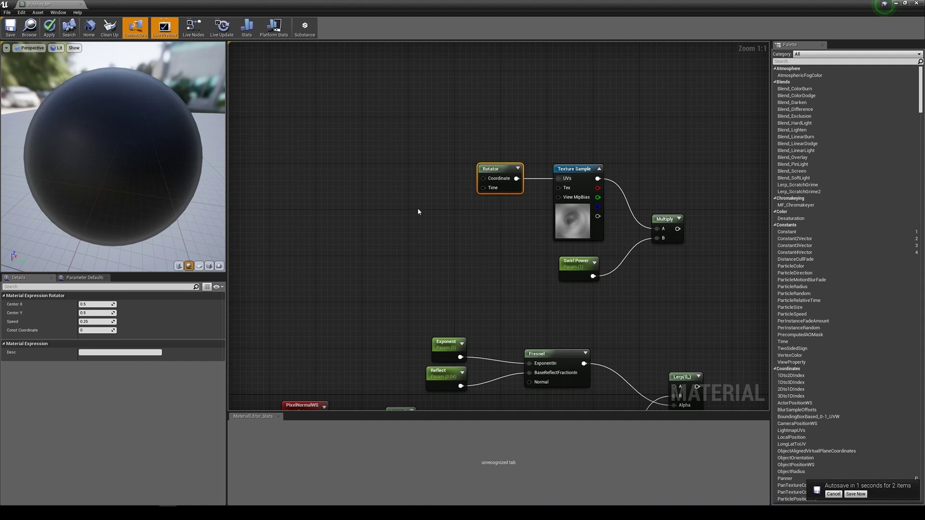
Add a ScreenAlignedUVs function node and place it before the Rotator
right_click_drag(412, 211, 420, 215)
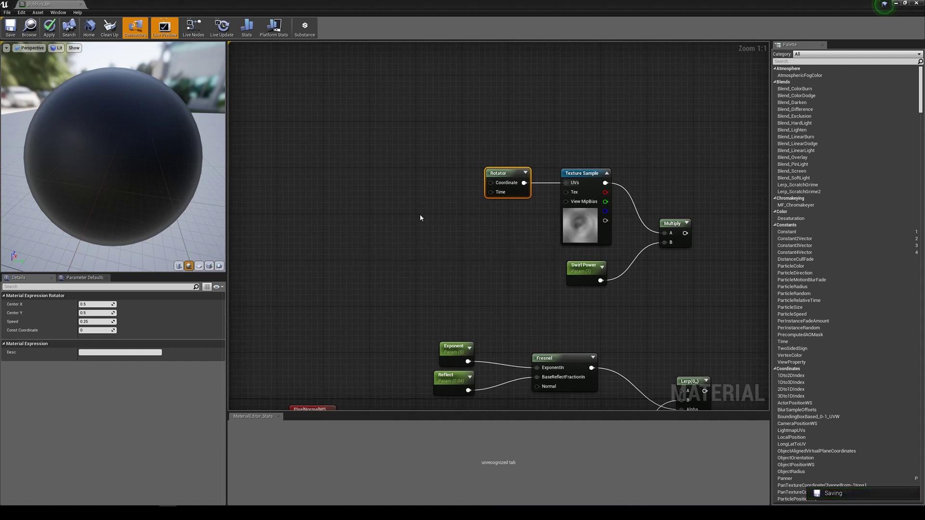
right_click_drag(420, 218, 435, 219)
right_click(418, 220)
type("SCREENALIN")
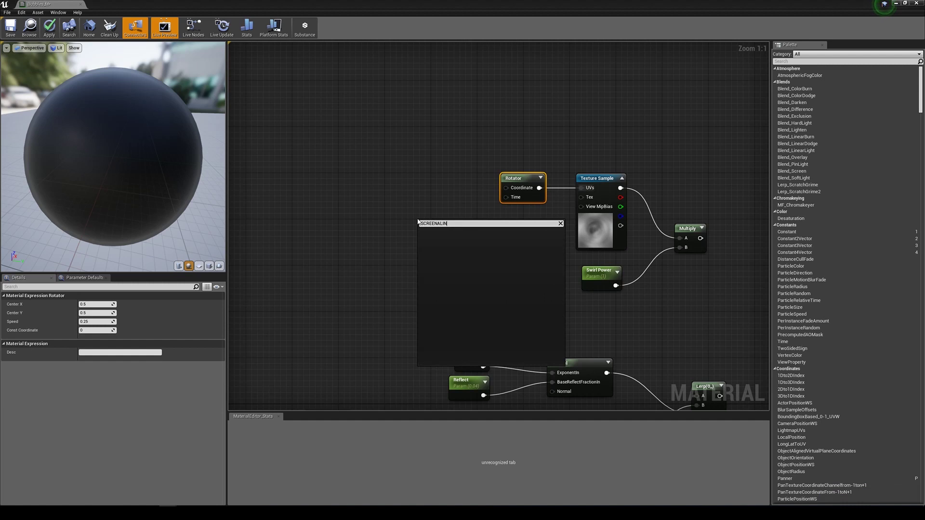
key("Return")
left_click_drag(419, 222, 352, 179)
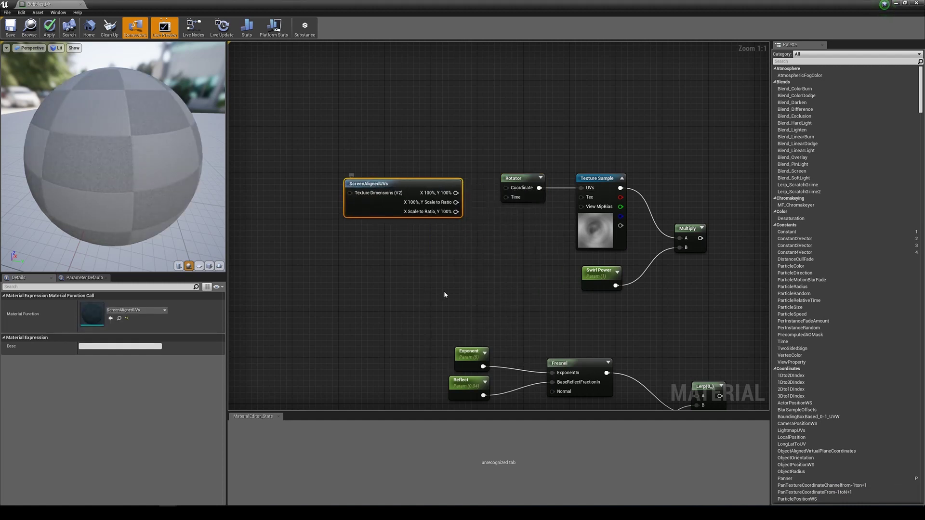
Connect the X 100%, Y 100% output of ScreenAlignedUVs to the Rotator's Coordinate and align the two nodes
left_click(608, 227)
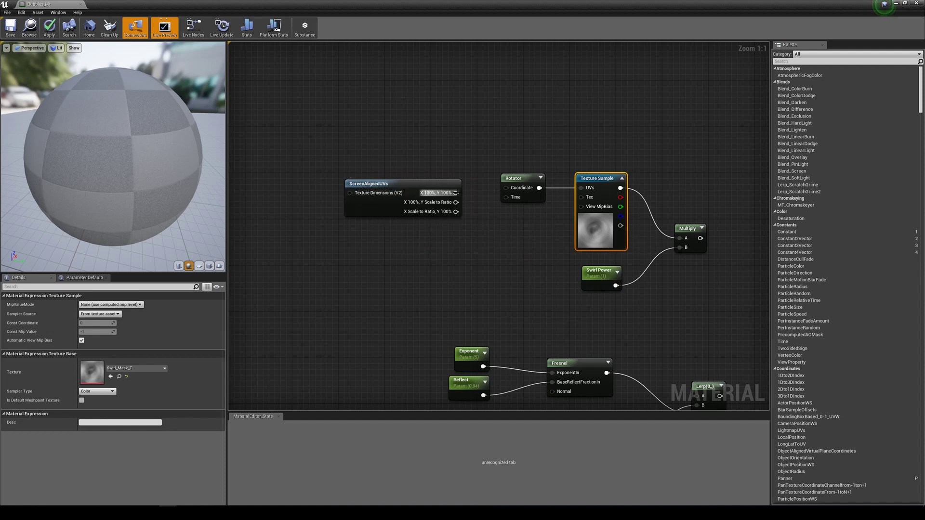
left_click_drag(455, 192, 513, 190)
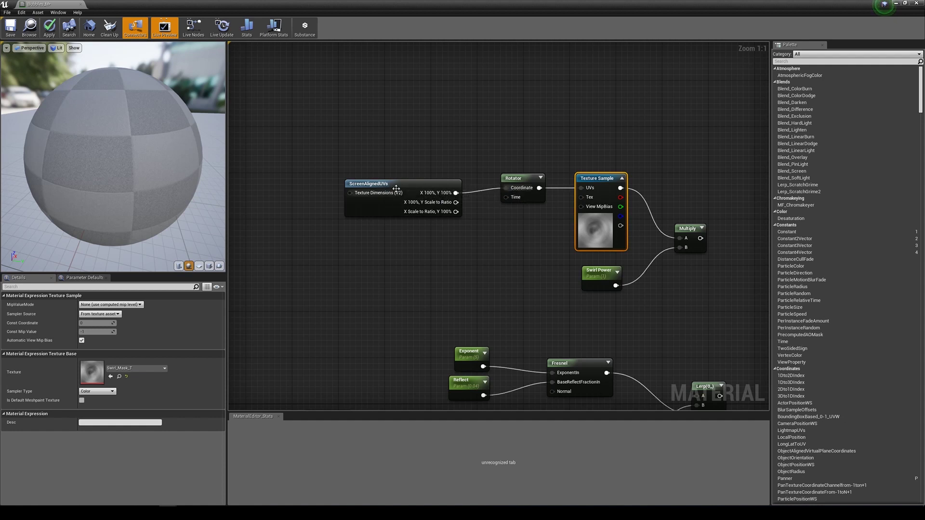
left_click(407, 183)
left_click_drag(407, 183, 423, 177)
left_click(490, 272)
Add a second Multiply node after the Lerp, with the swirl Multiply feeding A and the Lerp feeding B
right_click_drag(571, 276, 488, 269)
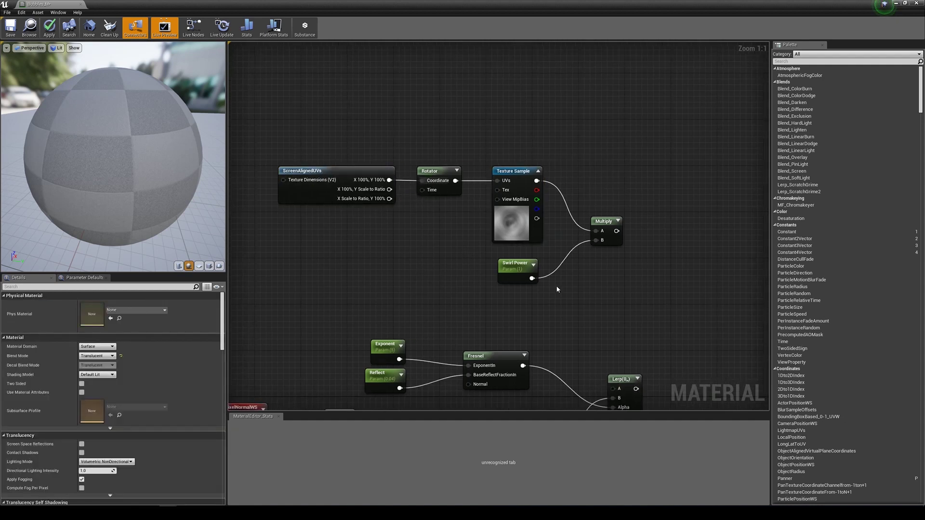
right_click_drag(635, 330, 532, 268)
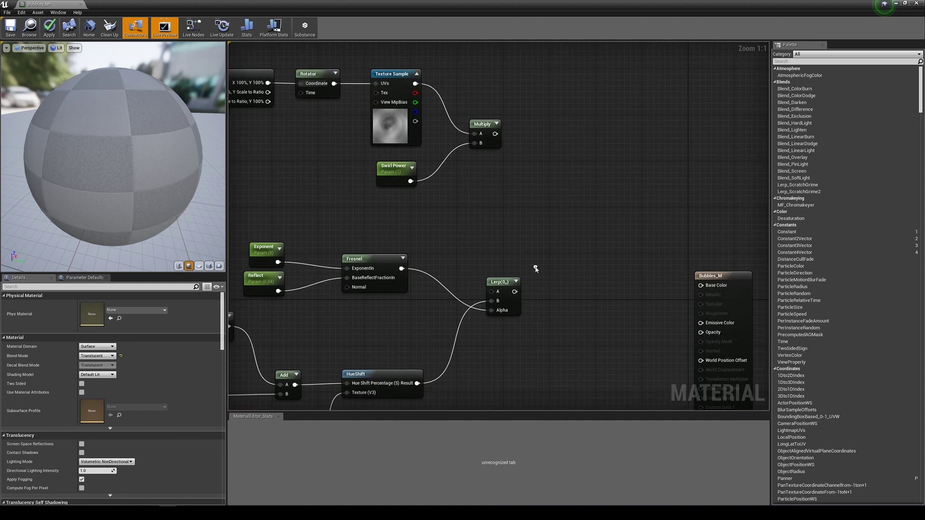
left_click(555, 251)
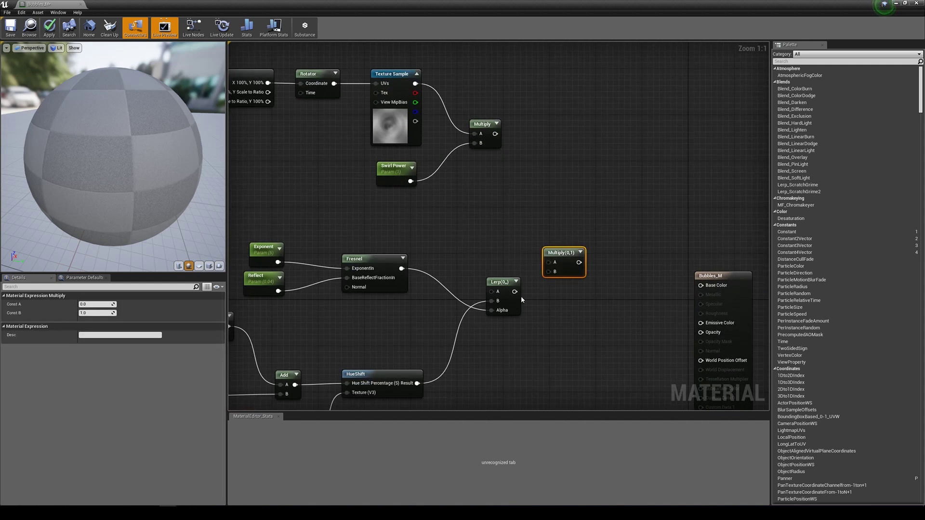
left_click_drag(514, 292, 549, 274)
left_click_drag(495, 134, 555, 263)
right_click_drag(629, 323, 558, 295)
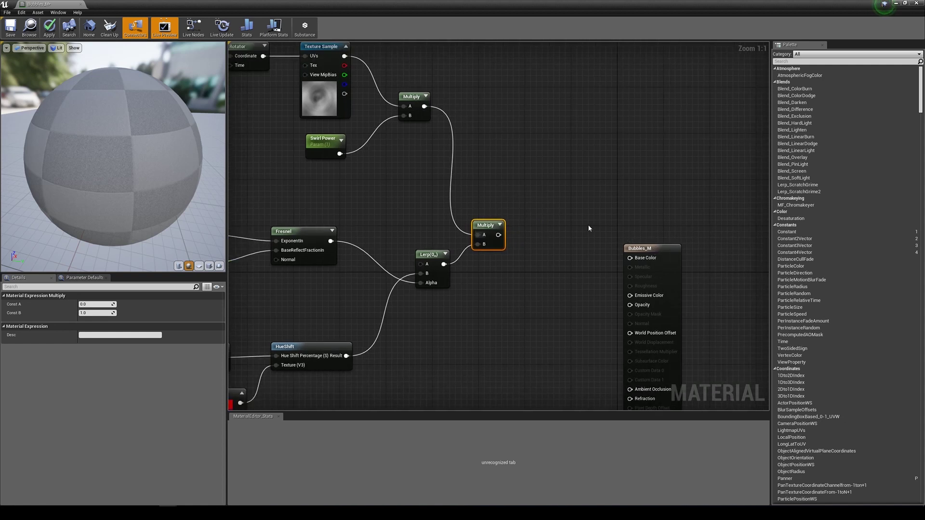
Connect the final Multiply to both Base Color and Emissive Color of Bubbles_M and align the result node with it
right_click_drag(304, 206, 540, 239)
right_click_drag(617, 249, 430, 281)
left_click_drag(614, 218, 631, 194)
left_click_drag(472, 205, 625, 205)
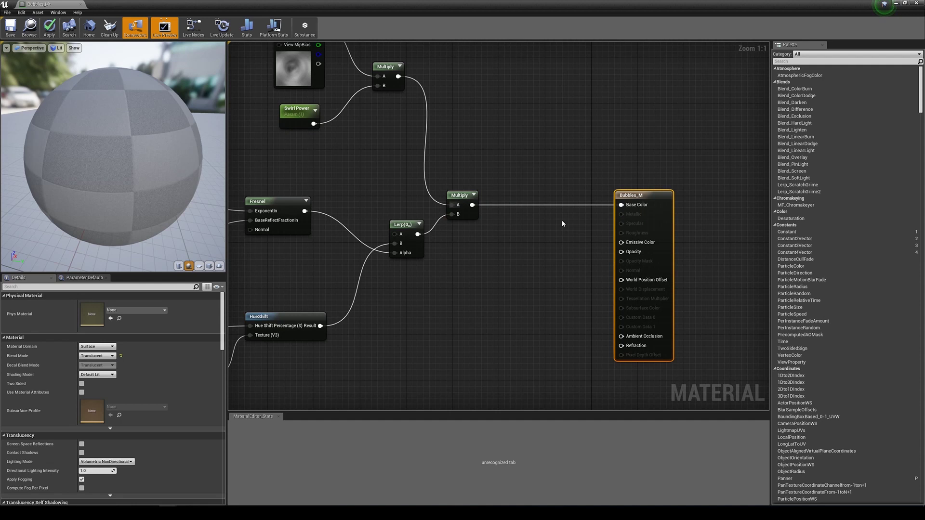
right_click_drag(562, 224, 505, 230)
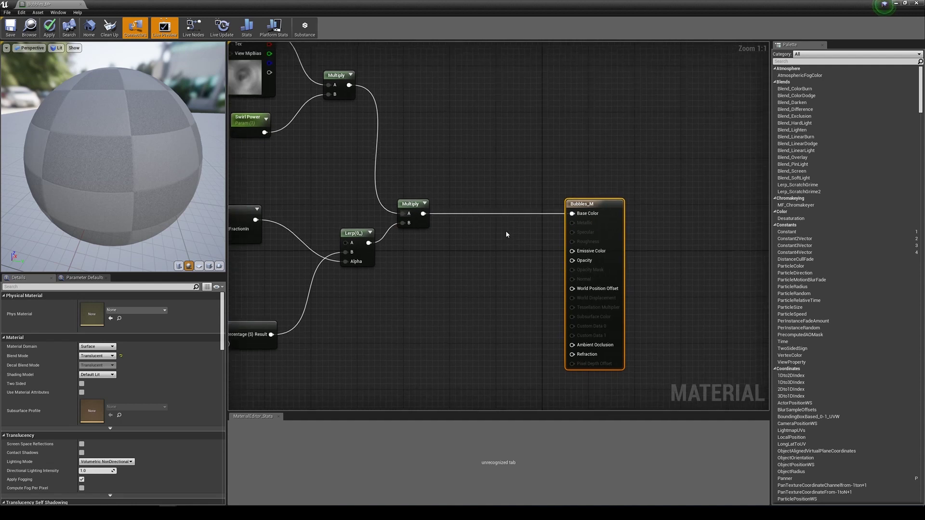
left_click_drag(422, 213, 580, 251)
left_click_drag(598, 206, 599, 201)
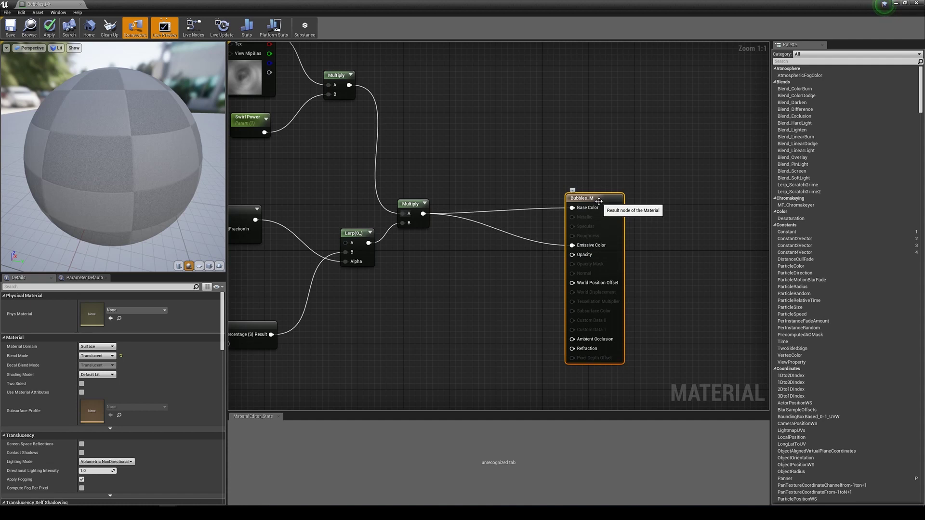
Orbit and zoom around the preview sphere to examine the iridescent colours and rotating swirl
left_click_drag(117, 241, 163, 216)
right_click_drag(385, 316, 438, 323)
right_click_drag(374, 332, 488, 328)
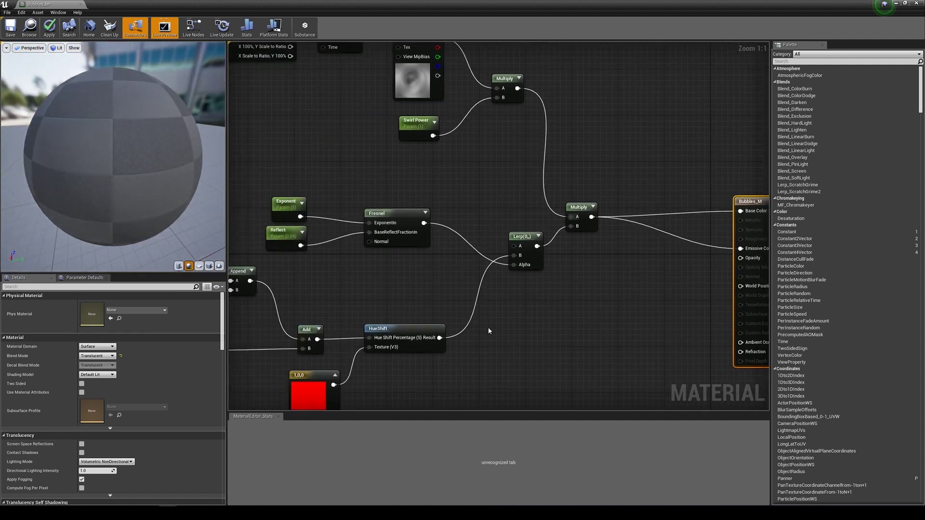
right_click_drag(359, 272, 446, 273)
scroll(446, 273, "down", 2)
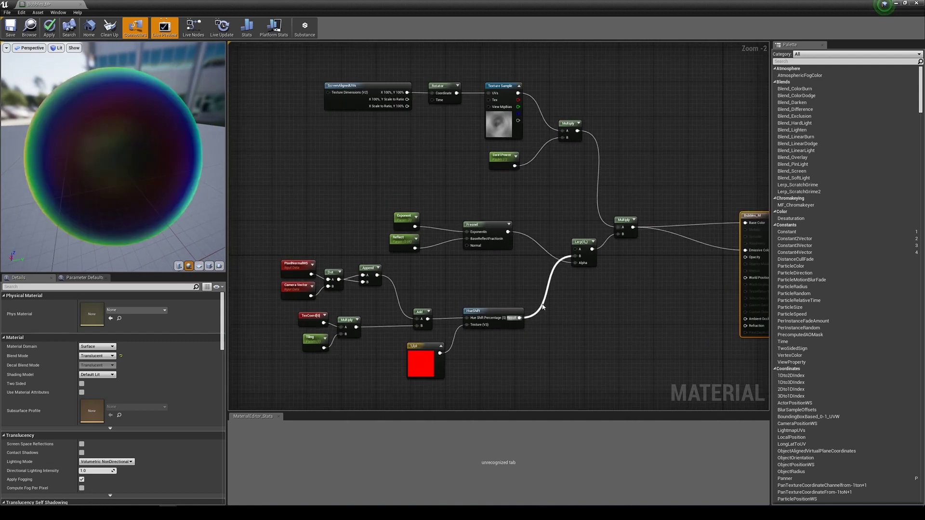
mouse_move(120, 180)
left_mouse_down()
mouse_move(154, 177)
mouse_move(120, 179)
left_mouse_up()
scroll(120, 177, "up", 4)
scroll(121, 172, "down", 2)
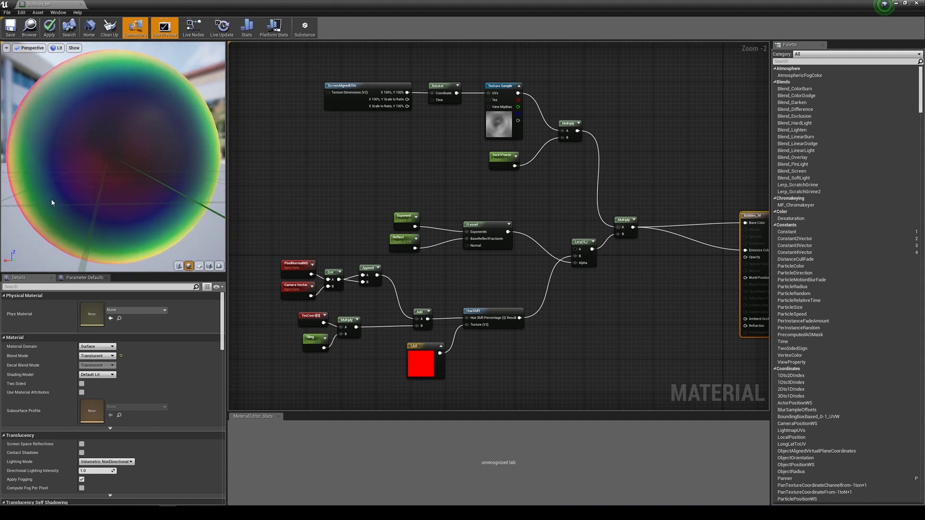
left_click_drag(111, 190, 140, 160)
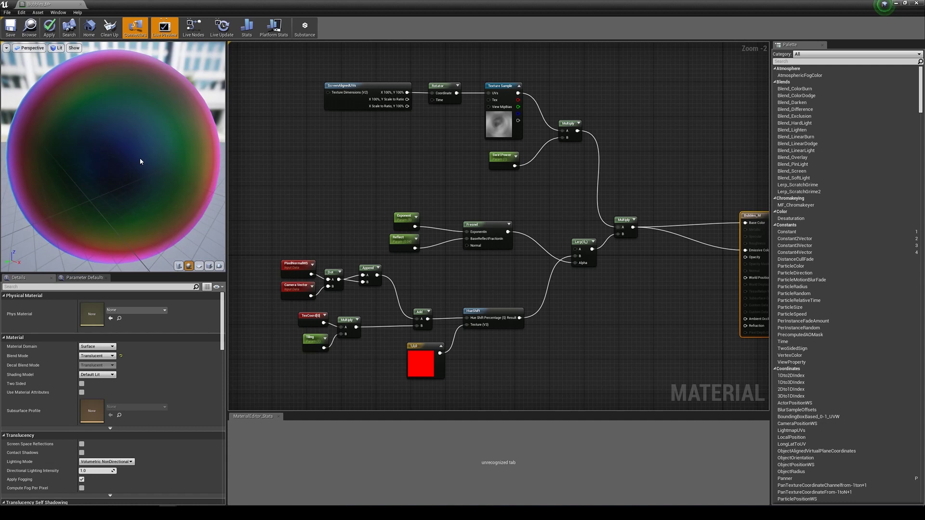
Connect the Fresnel output to the Opacity of Bubbles_M and shift the Fresnel, Exponent and Reflect nodes slightly away from the Lerp
right_click_drag(474, 192, 455, 179)
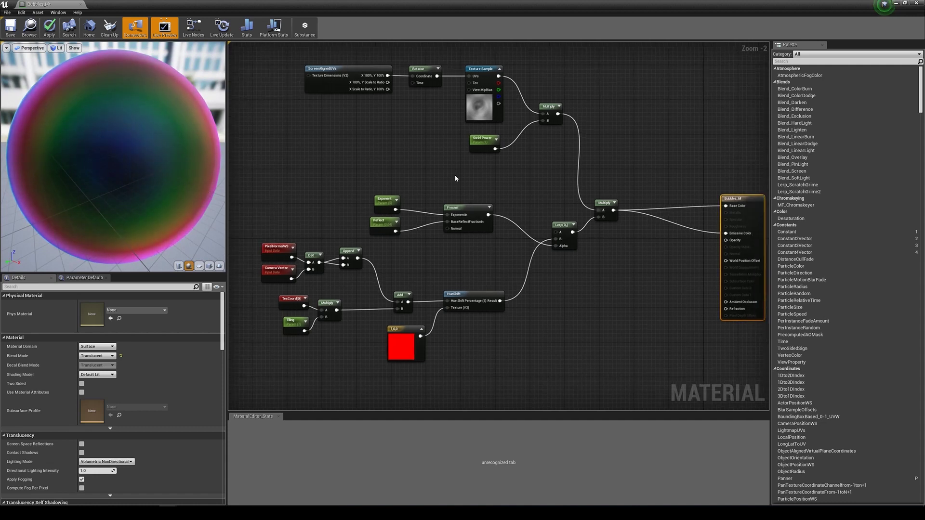
right_click_drag(489, 211, 349, 200)
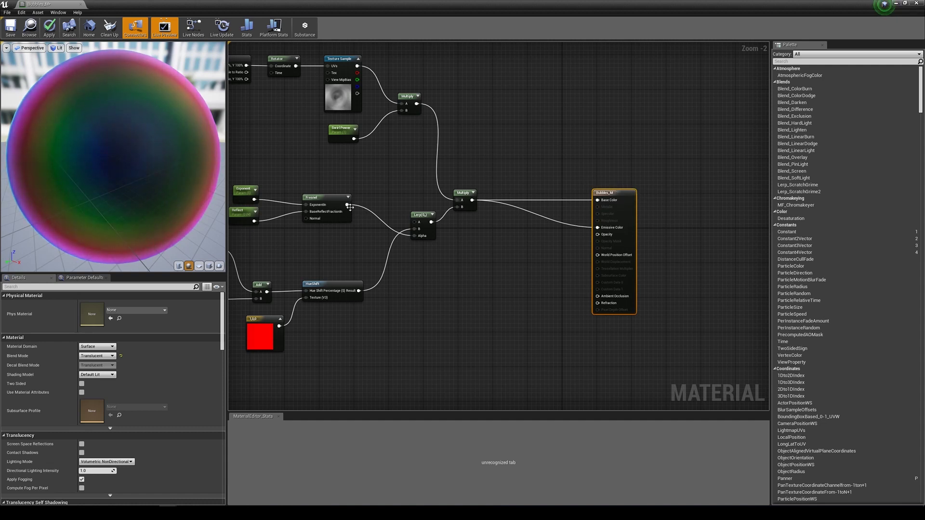
left_click_drag(347, 204, 607, 235)
right_click_drag(478, 289, 556, 287)
left_click_drag(299, 167, 403, 195)
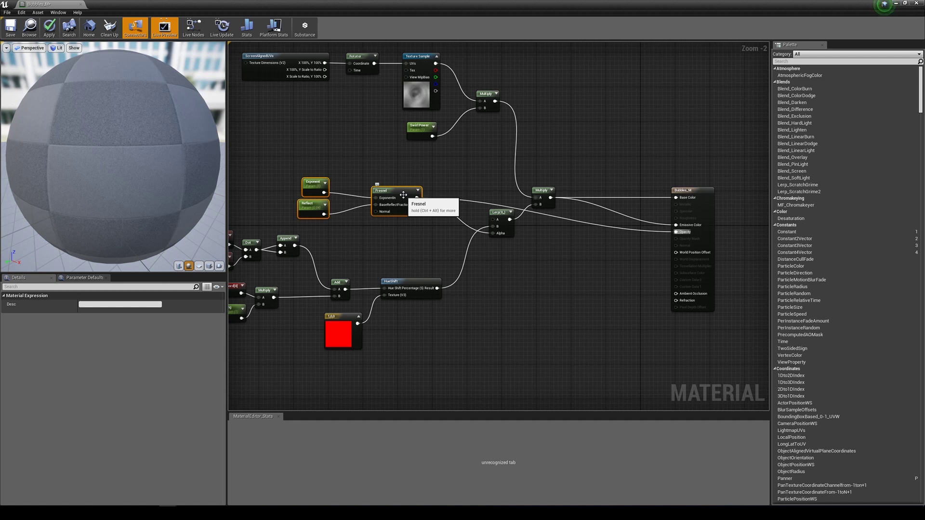
Select the Bubbles_M node and orbit around the preview sphere to examine the Fresnel-driven opacity
left_click_drag(140, 166, 108, 159)
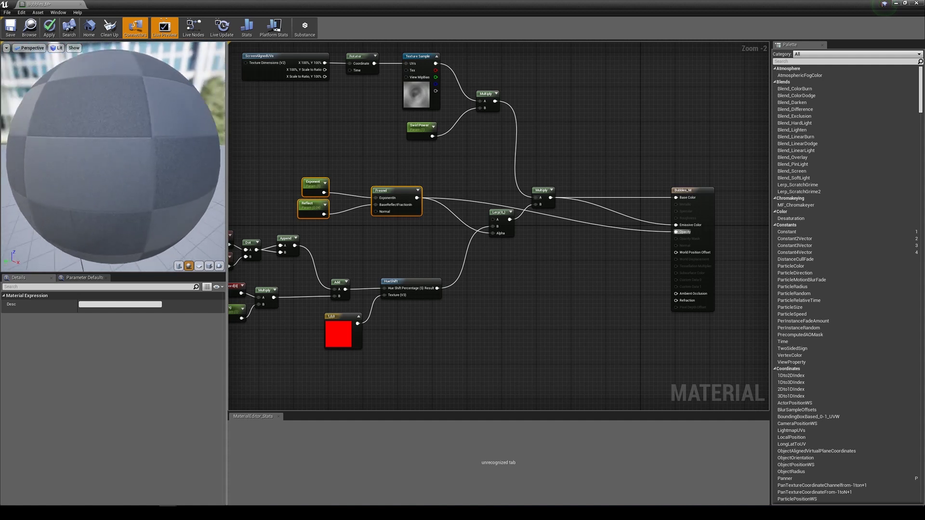
left_click(701, 194)
right_click_drag(583, 271, 606, 267)
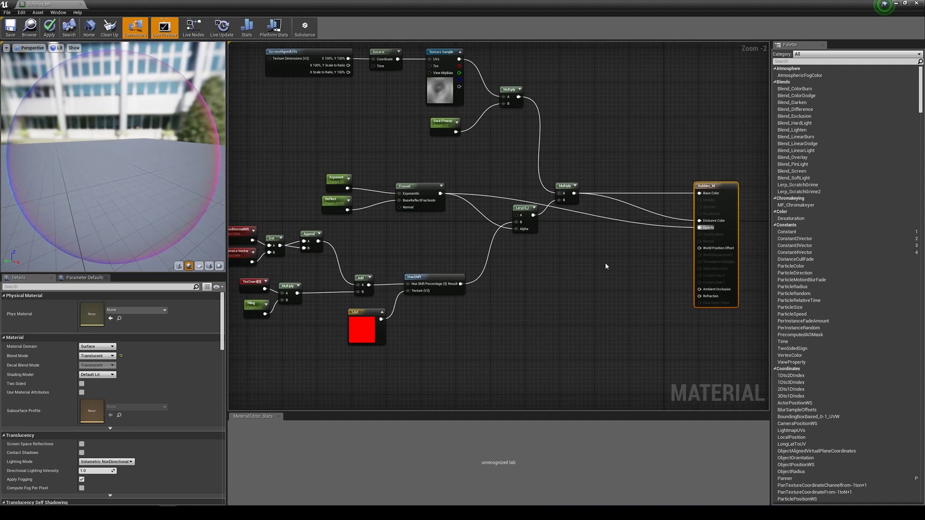
left_click_drag(178, 140, 95, 199)
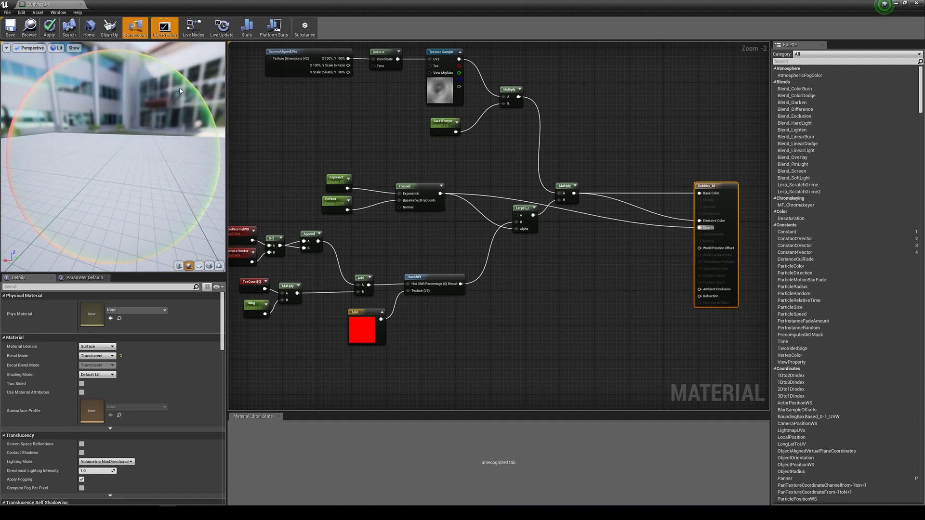
left_click_drag(164, 170, 144, 168)
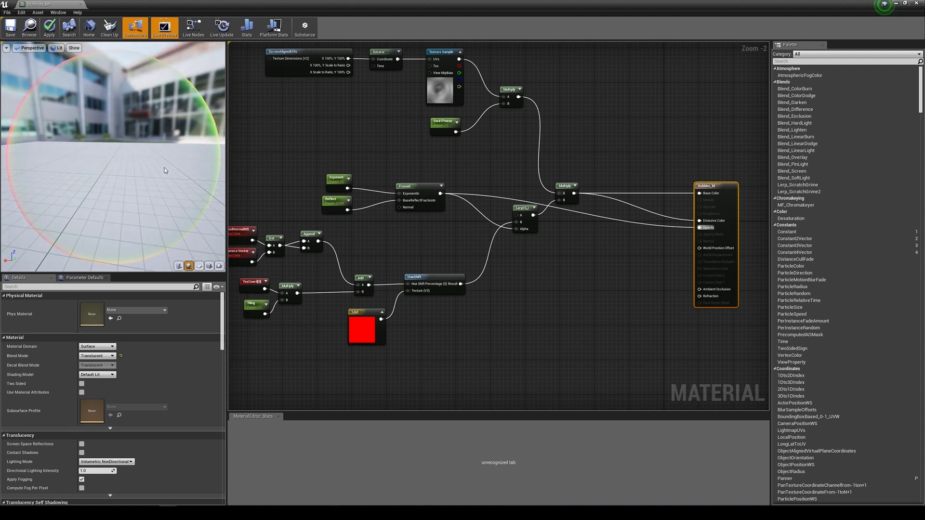
right_click_drag(455, 332, 325, 334)
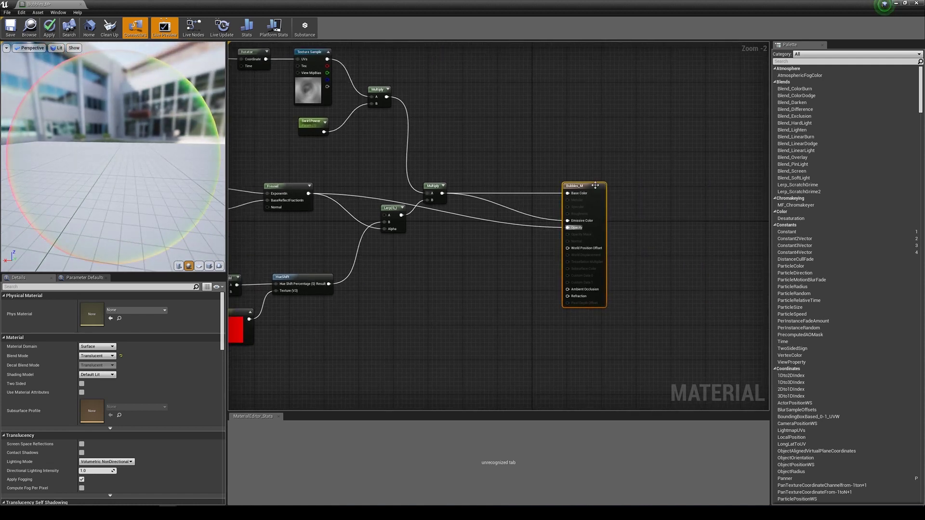
right_click_drag(431, 284, 556, 258)
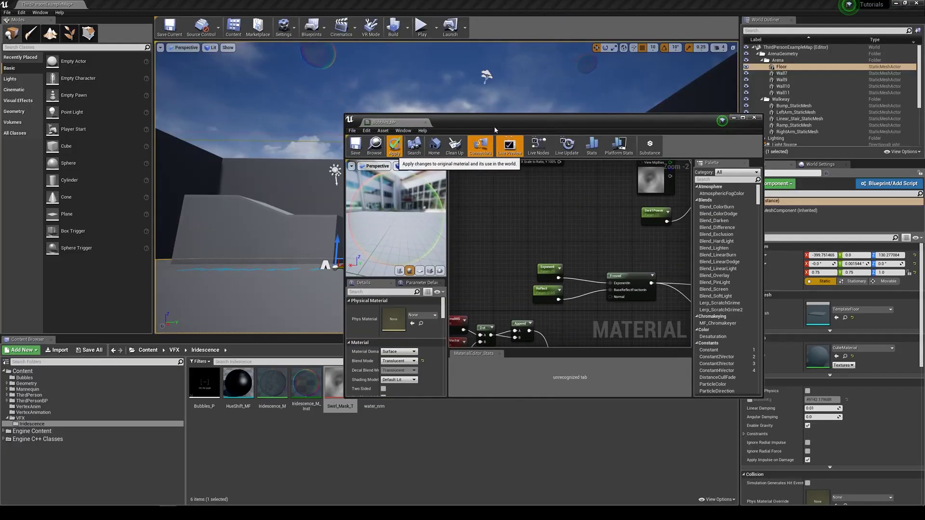
Apply the changes to Bubbles_M and duplicate the material in the Content/Bubbles folder, accepting the suggested name
left_click(394, 151)
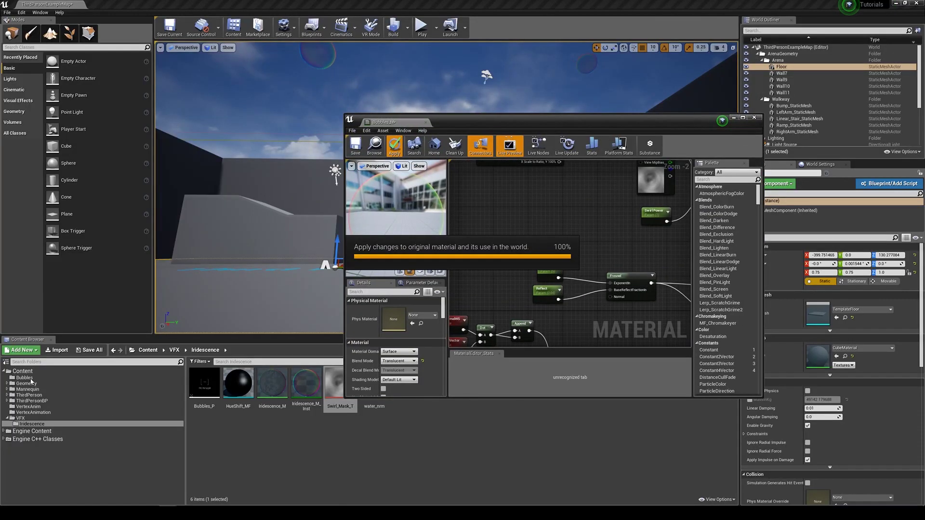
left_click(25, 378)
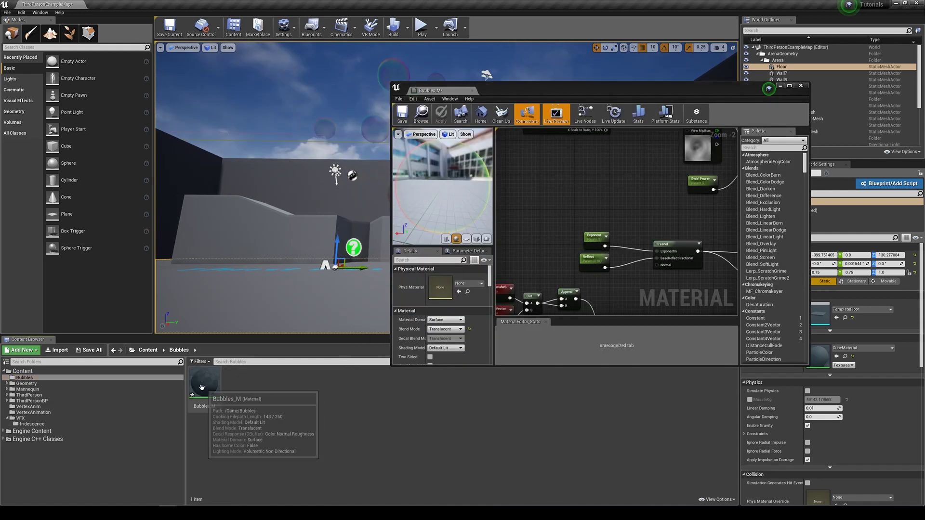
right_click(206, 383)
left_click(227, 263)
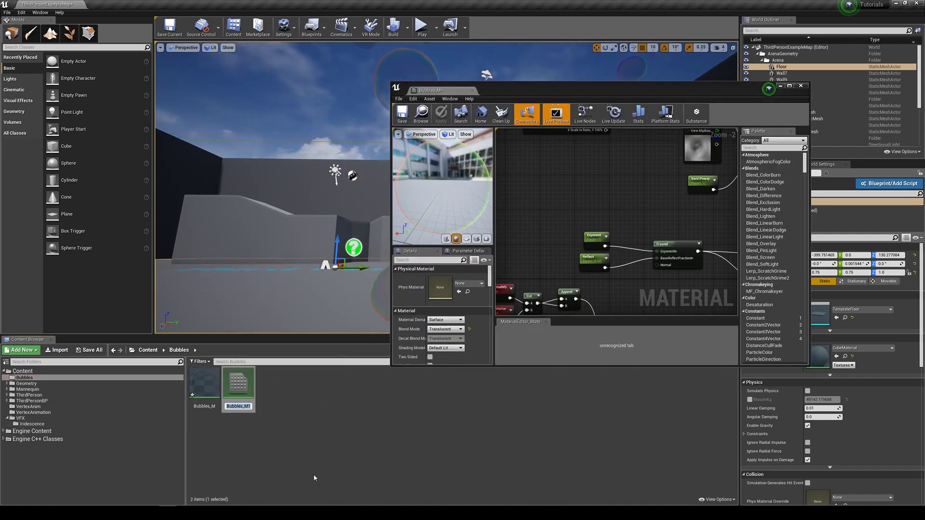
key("Return")
Maximise the Bubbles_M material editor and set the material's translucency Lighting Mode to Surface TranslucencyVolume
left_click_drag(624, 89, 570, 141)
scroll(540, 261, "down", 3)
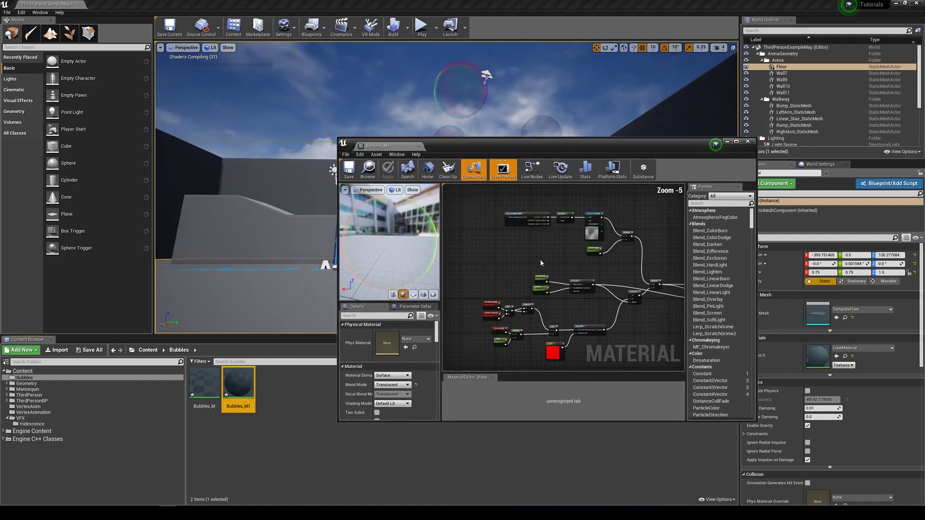
double_click(574, 147)
right_click_drag(513, 238, 538, 291)
scroll(538, 290, "up", 3)
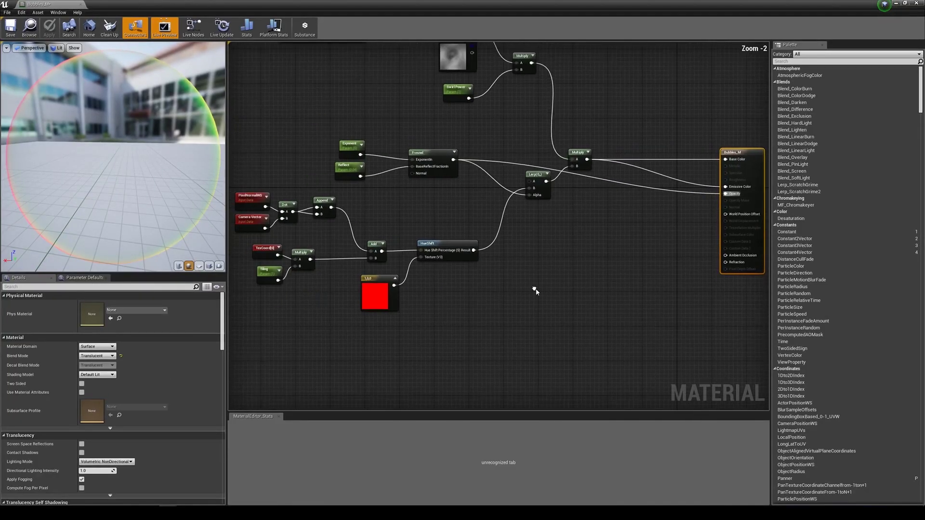
scroll(524, 327, "down", 1)
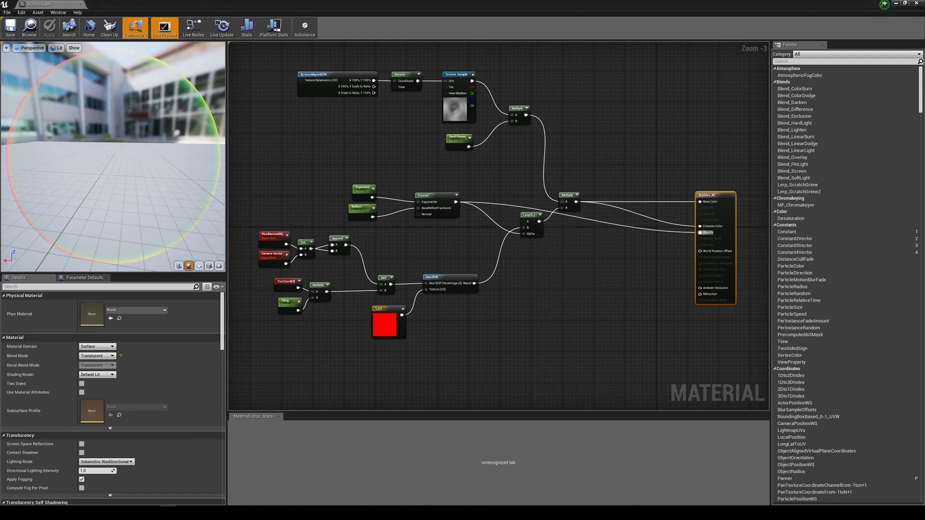
right_click_drag(485, 359, 473, 316)
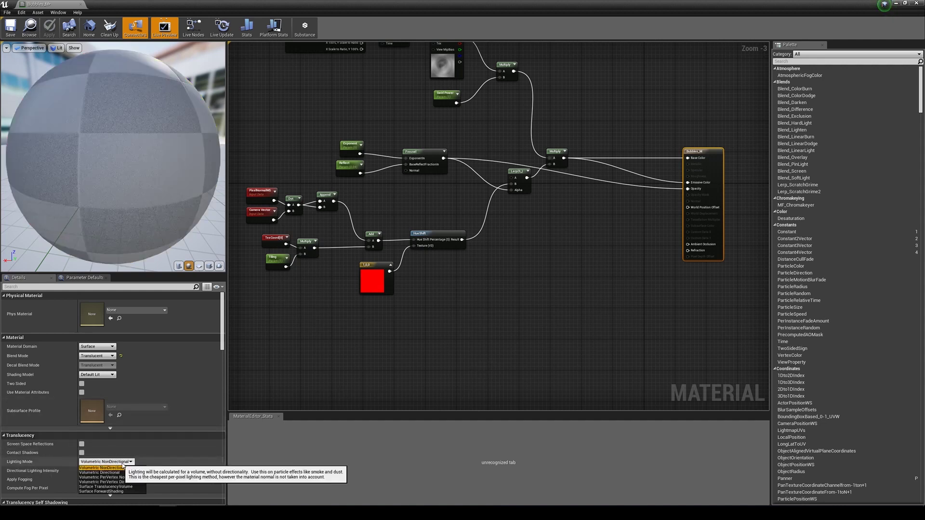
left_click(109, 461)
left_click(143, 487)
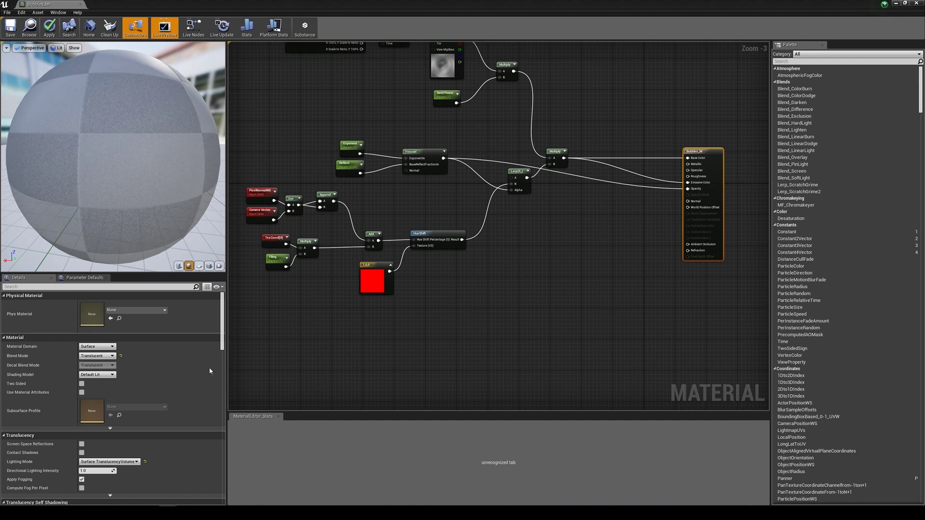
left_click(111, 462)
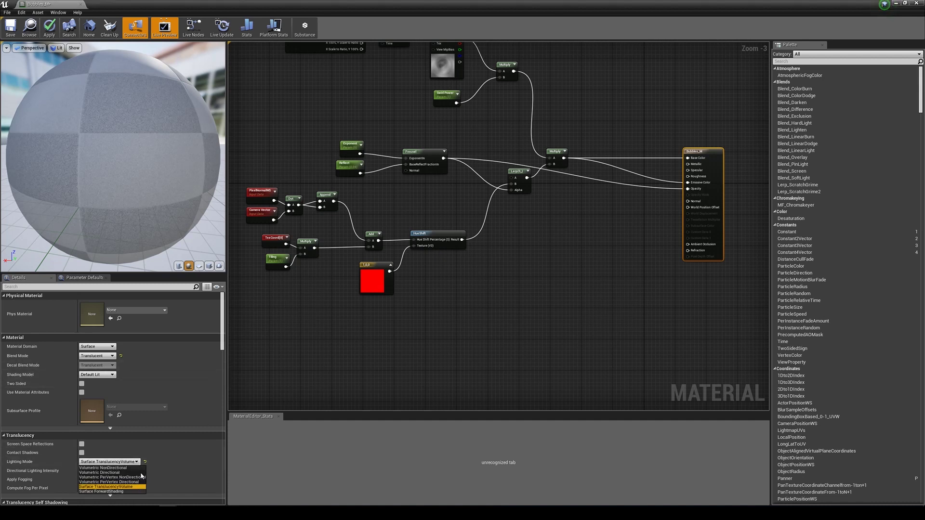
left_click(128, 461)
Add a TextureObject node in the empty graph area below the red colour constant
right_click_drag(410, 324, 475, 355)
scroll(510, 336, "down", 1)
right_click_drag(595, 324, 577, 247)
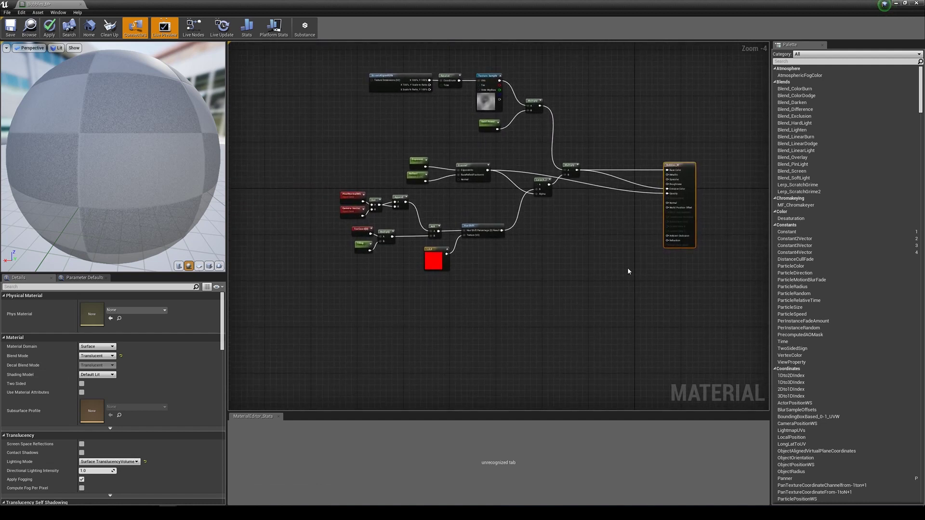
scroll(628, 271, "up", 1)
left_click_drag(681, 178, 626, 233)
left_click(543, 272)
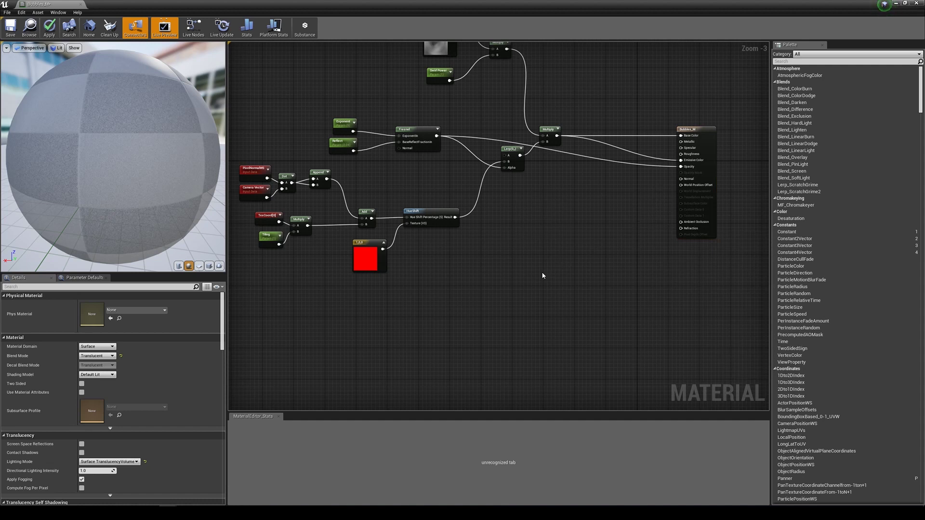
right_click_drag(426, 284, 417, 320)
right_click(414, 321)
type("texture ob")
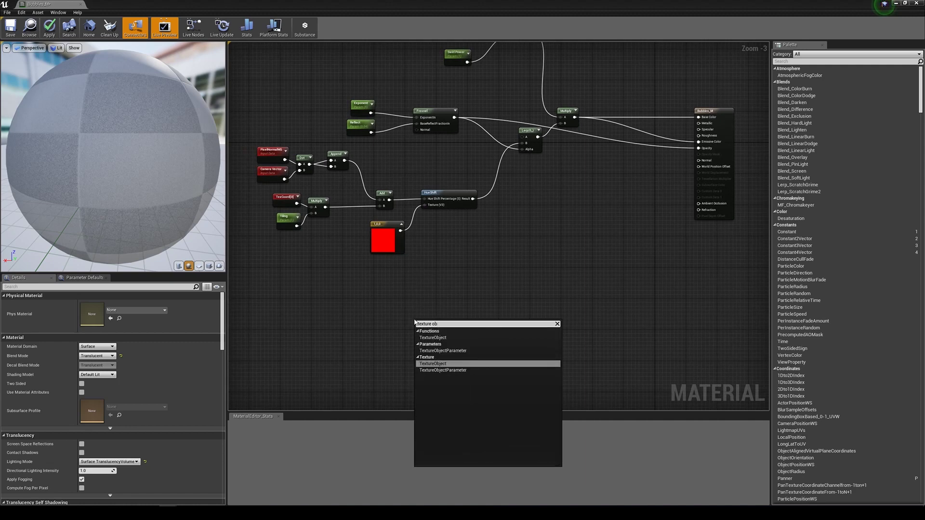
key("Return")
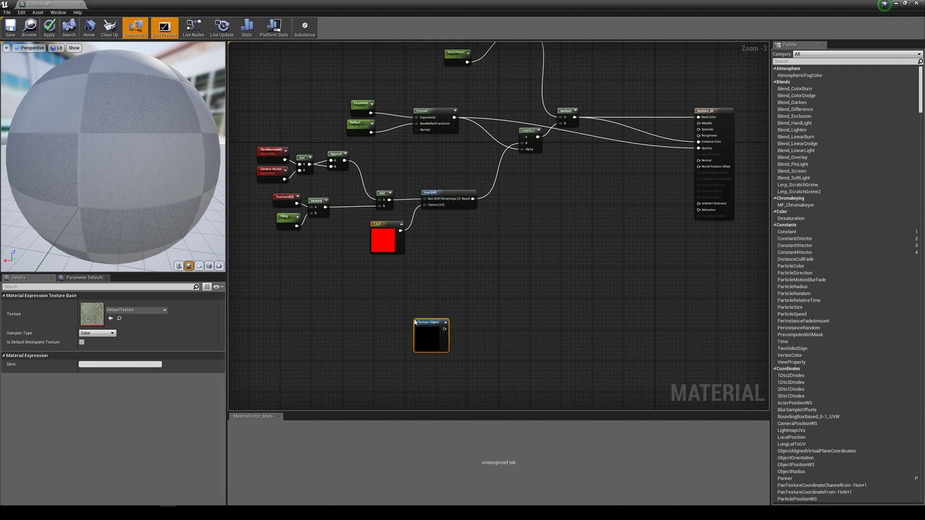
left_click_drag(419, 339, 403, 323)
Assign the water_nrm texture to the Texture Object and move the node directly beneath the red colour constant
left_click(135, 310)
type("wate")
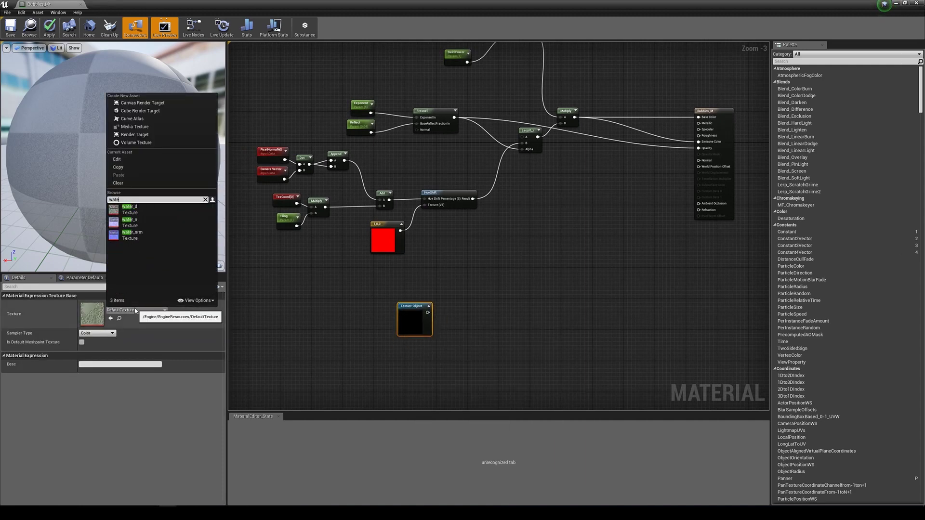
left_click(158, 235)
left_click_drag(415, 330, 380, 317)
scroll(397, 319, "up", 2)
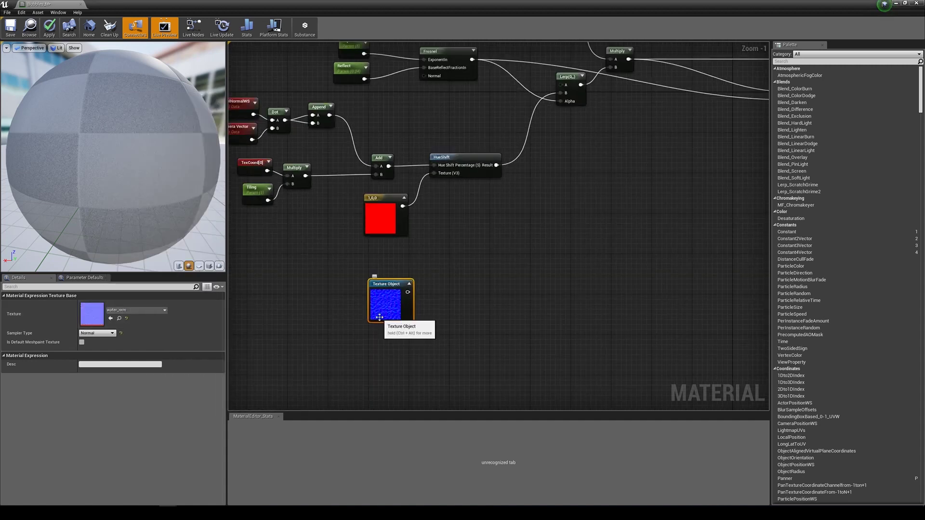
Add a material function call node to the graph beside the Texture Object
right_click(475, 266)
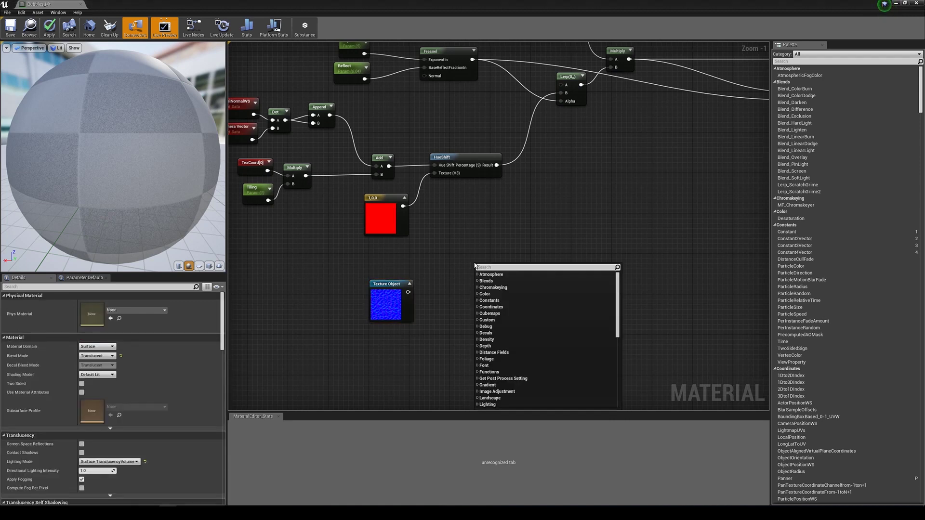
type("function")
key("Return")
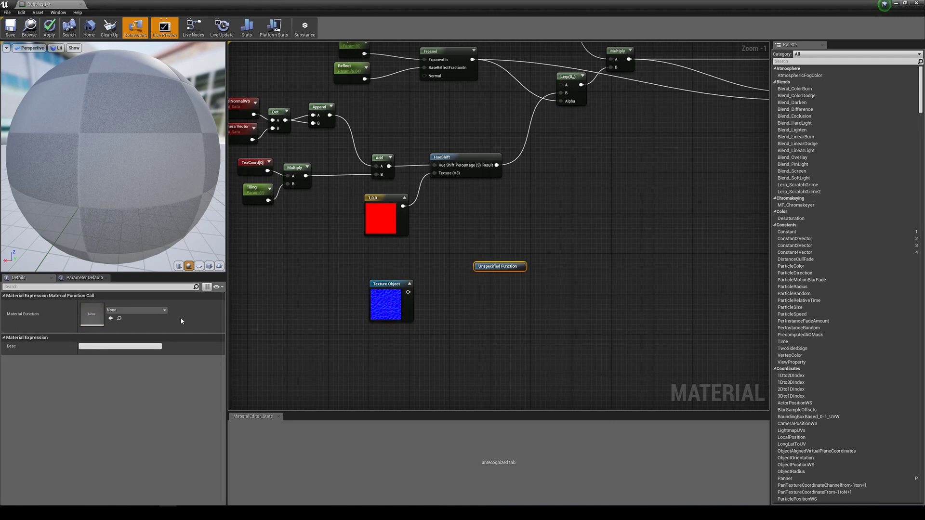
Set the empty function node's material function to Motion_4WayChaos_Normal
left_click(133, 312)
type("fourway")
key("BackSpace")
key("BackSpace")
key("BackSpace")
key("BackSpace")
key("BackSpace")
key("BackSpace")
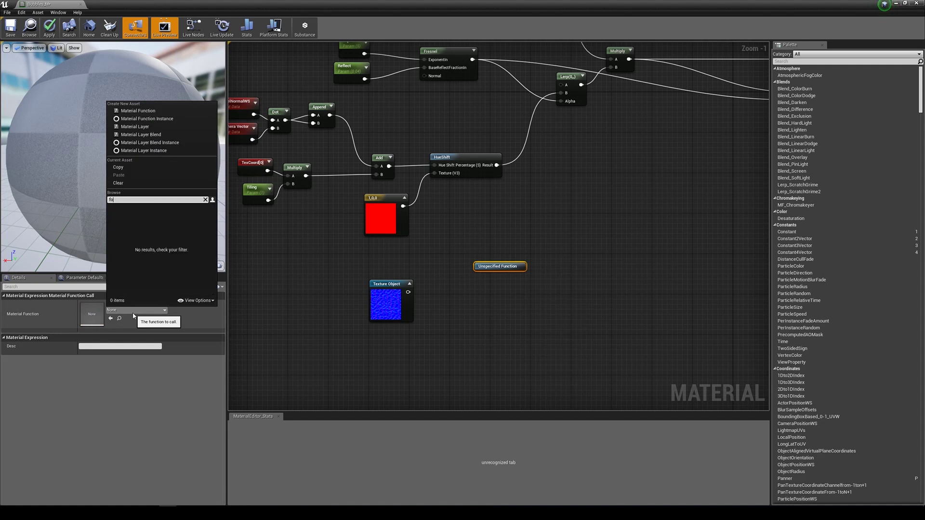
type("motion")
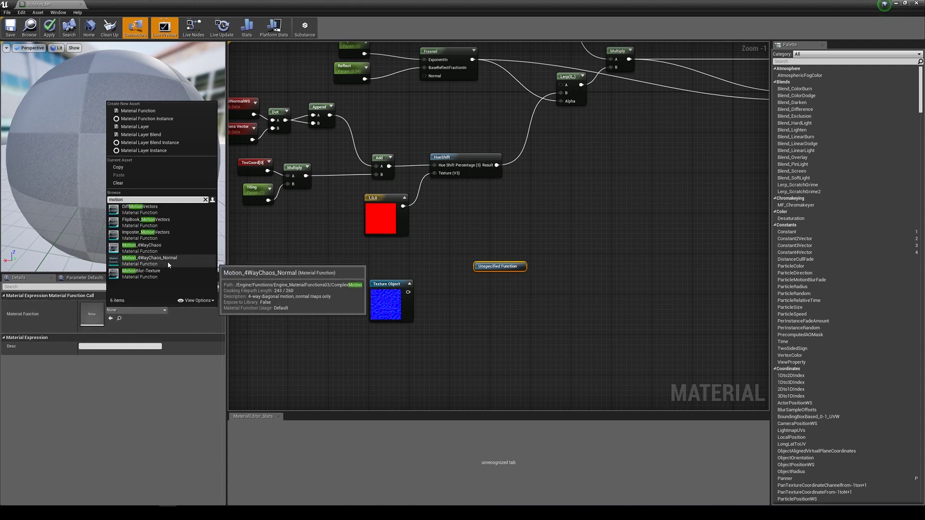
left_click(166, 261)
Connect the Texture Object to the Texture input of Motion_4WayChaos_Normal and its Result to the Normal of Bubbles_M
left_click_drag(487, 285, 493, 272)
left_click_drag(408, 292, 496, 287)
left_click_drag(519, 257, 478, 263)
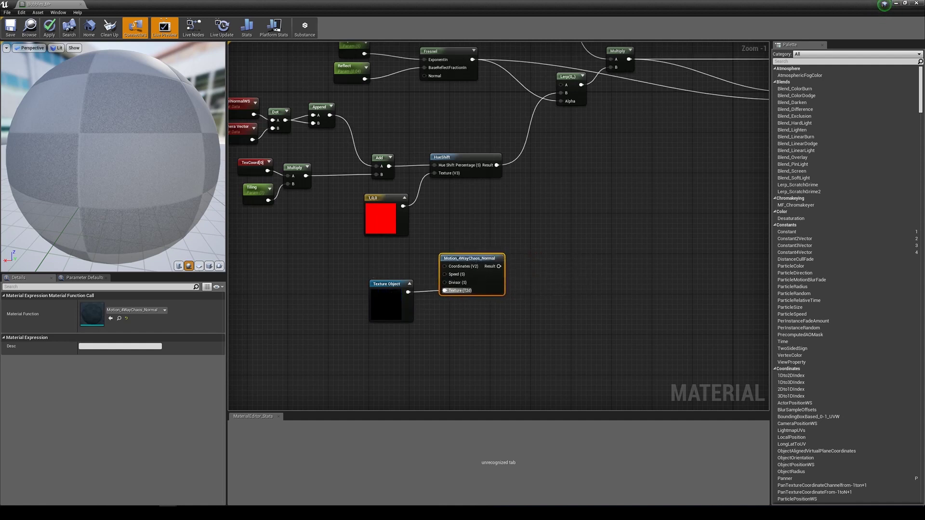
right_click_drag(561, 266, 414, 291)
left_click_drag(350, 291, 641, 140)
Move the Texture Object and Motion_4WayChaos_Normal nodes up together, closer to the red colour constant
right_click_drag(471, 290, 593, 265)
left_click(365, 285, "ctrl")
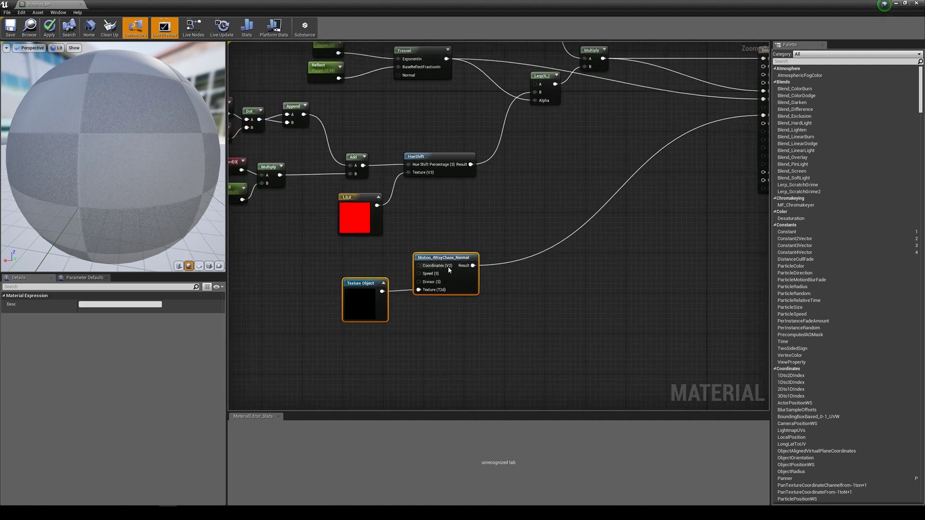
left_click_drag(447, 259, 447, 244)
left_click(355, 284)
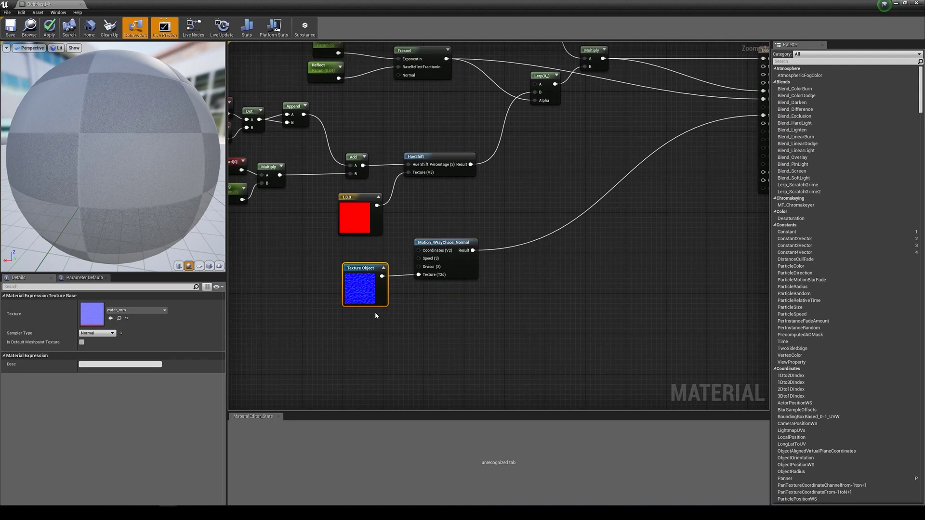
Orbit around the preview sphere to examine the bubble with the animated water normal
left_click_drag(92, 165, 115, 164)
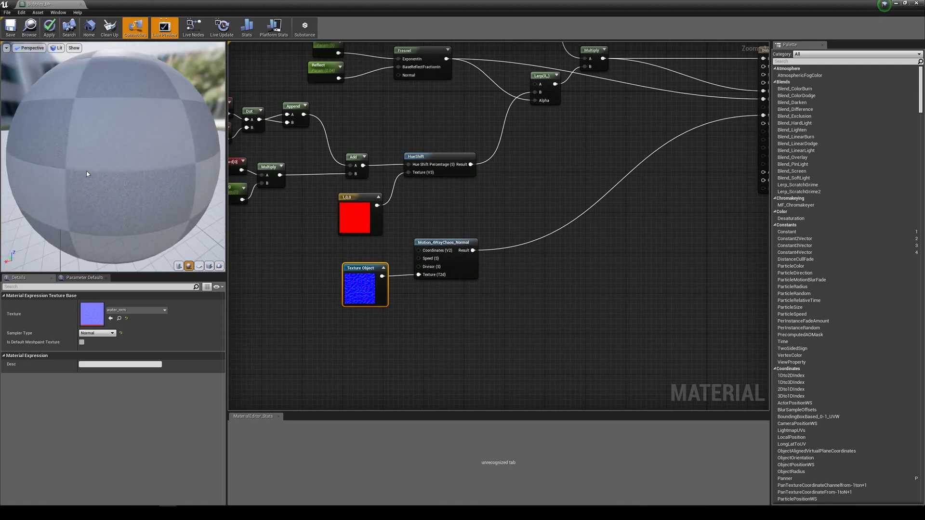
mouse_move(86, 174)
left_mouse_down()
mouse_move(75, 174)
mouse_move(87, 174)
left_mouse_up()
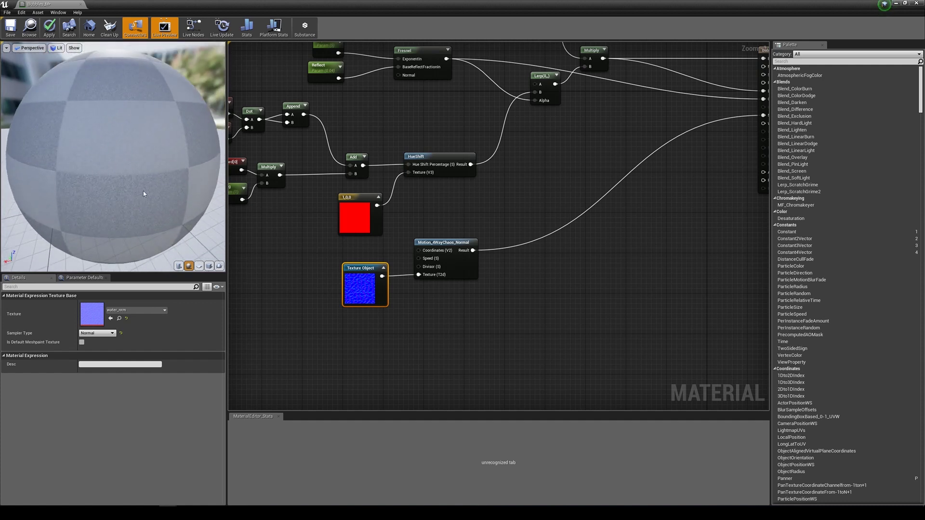
scroll(453, 327, "down", 2)
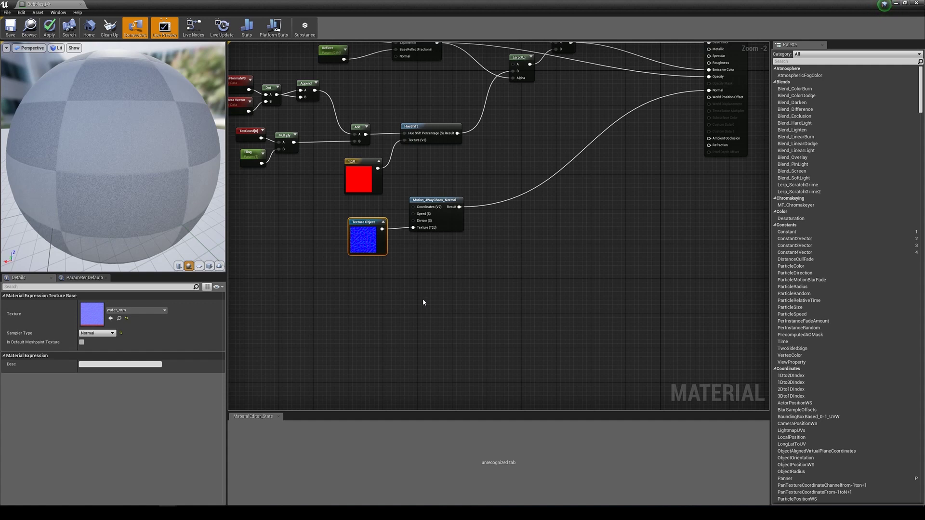
right_click_drag(424, 302, 408, 293)
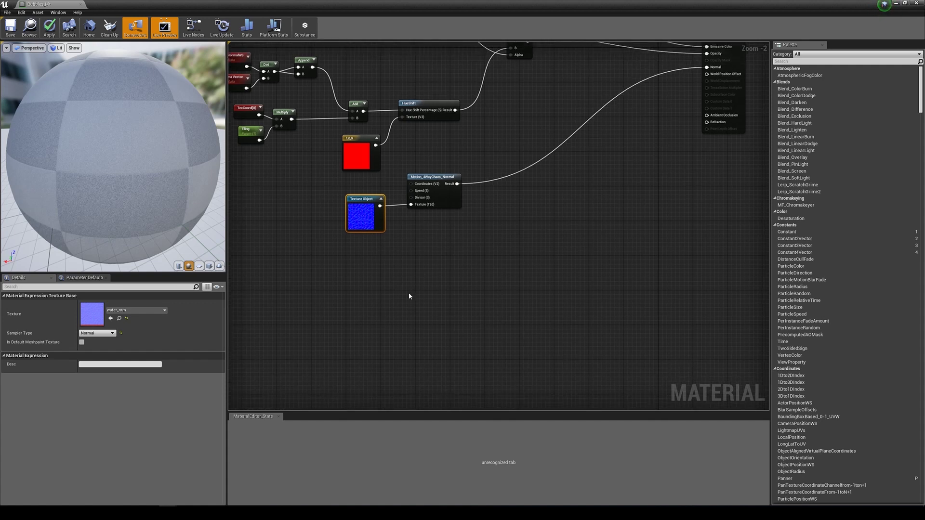
mouse_move(407, 295)
right_mouse_down()
mouse_move(359, 306)
mouse_move(374, 314)
mouse_move(404, 304)
right_mouse_up()
left_click_drag(118, 58, 93, 69)
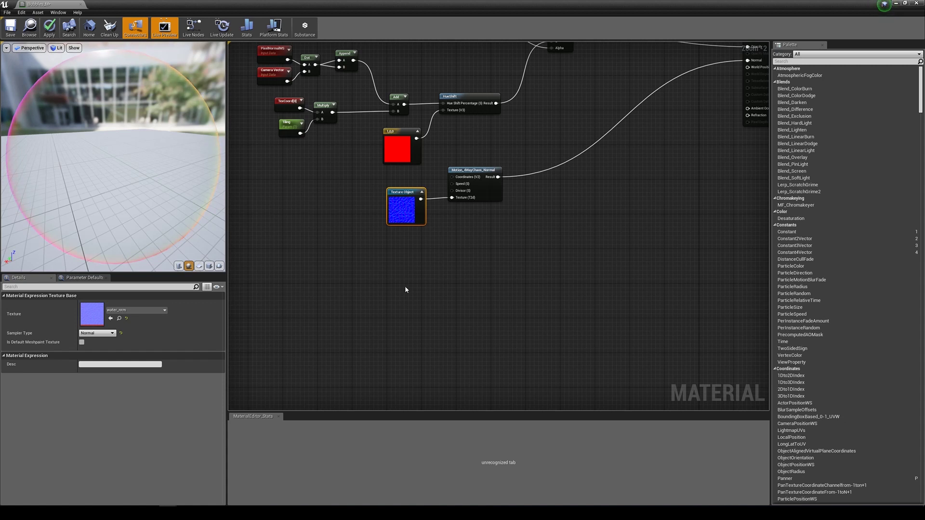
Add a TextureCoordinate node and a scalar parameter named Panner Scale below the Texture Object
right_click_drag(395, 269, 402, 268)
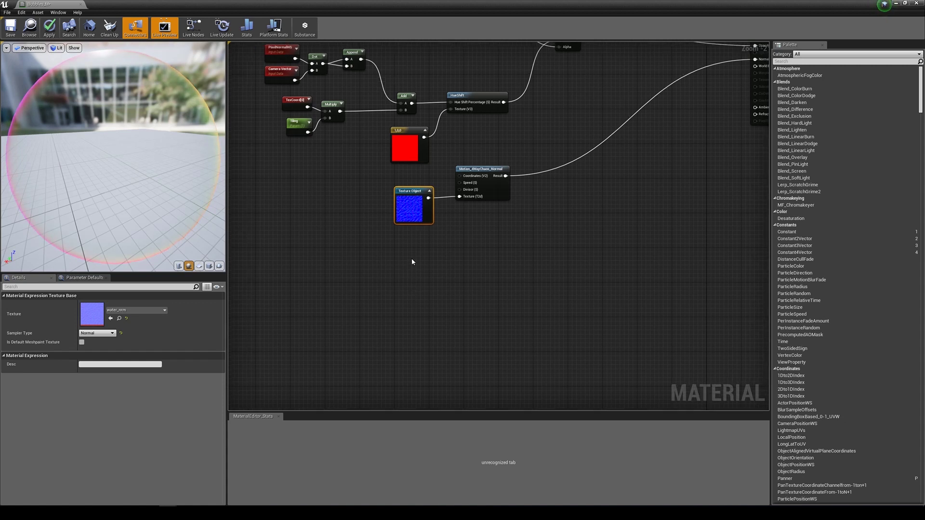
key("u")
left_click(403, 264)
key("s")
left_click(412, 305)
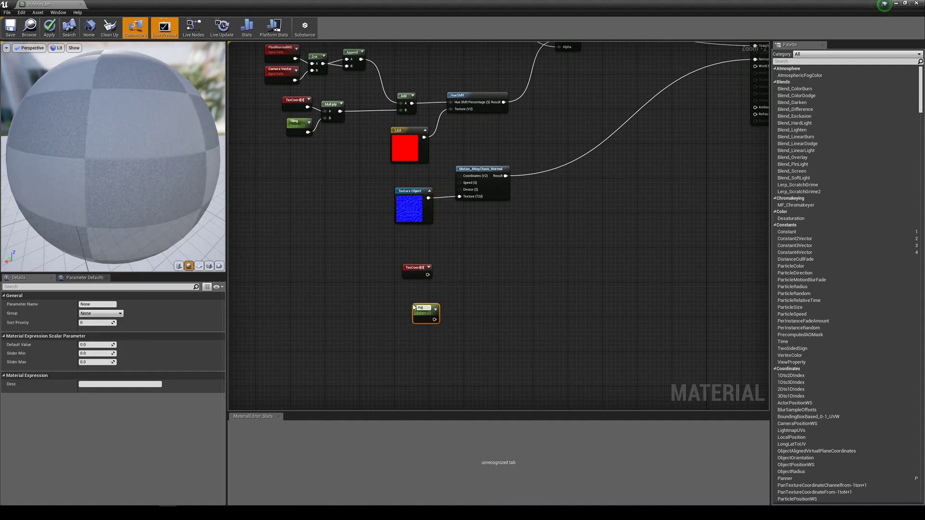
type("Panner Scale")
key("Return")
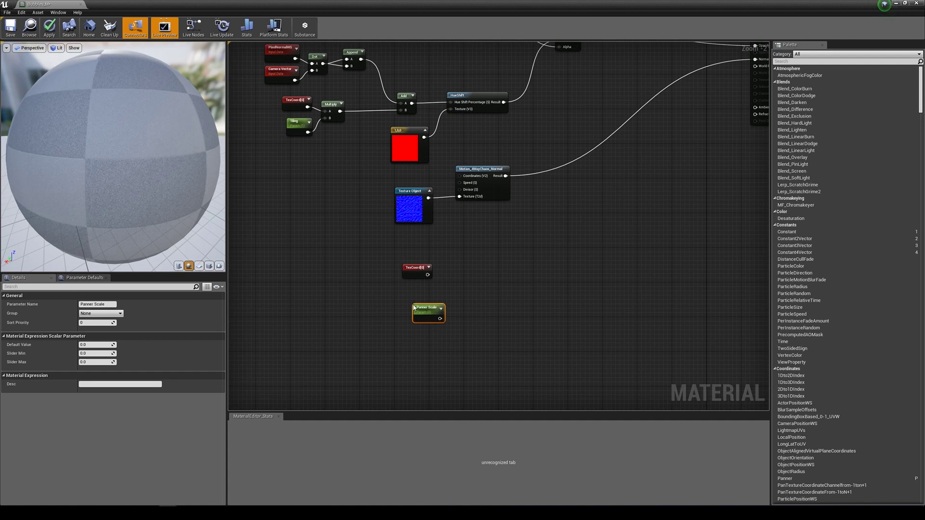
Align the Panner Scale parameter directly beneath the new TexCoord node and set its default value to 1.0
left_click_drag(414, 307, 405, 292)
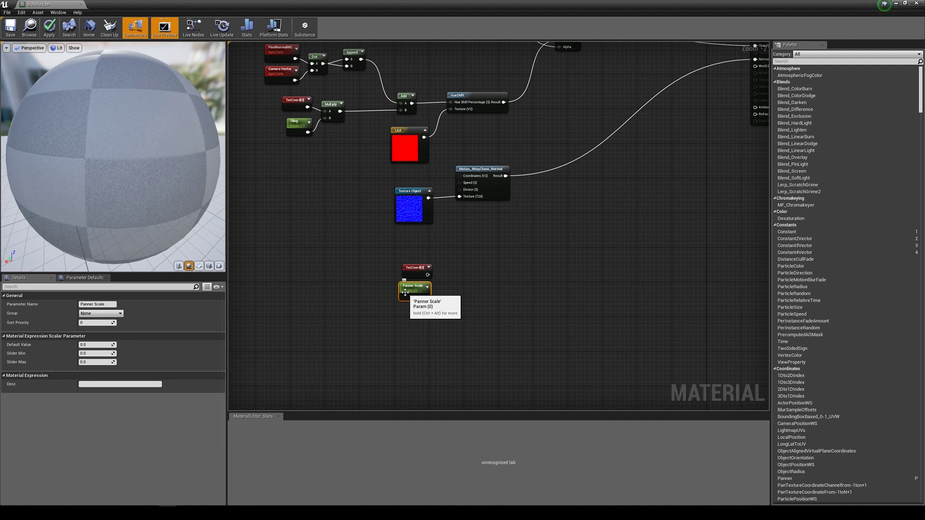
left_click_drag(405, 292, 409, 292)
left_click(106, 344)
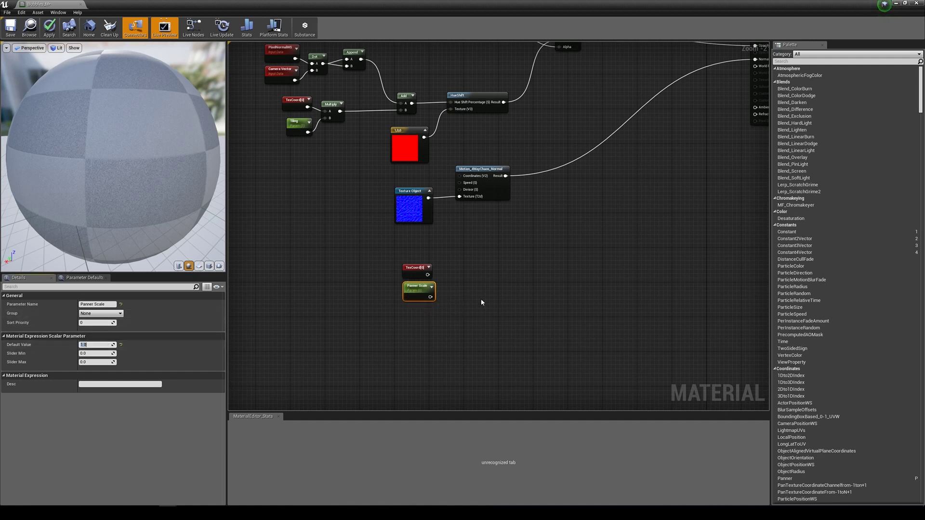
Add a Multiply node that multiplies the lower TexCoord by the Panner Scale parameter, aligned beside them
left_click(448, 275)
left_click_drag(427, 275, 453, 294)
left_click_drag(464, 283, 468, 273)
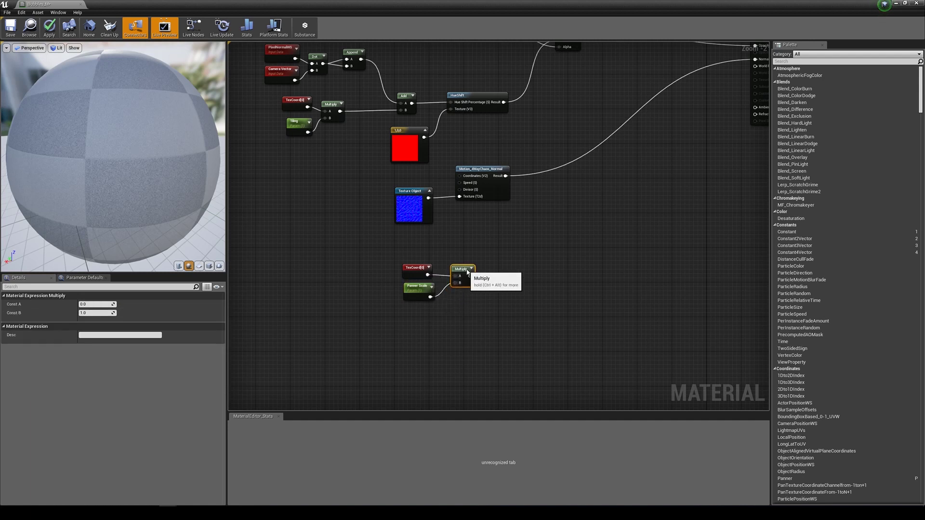
left_click(411, 289)
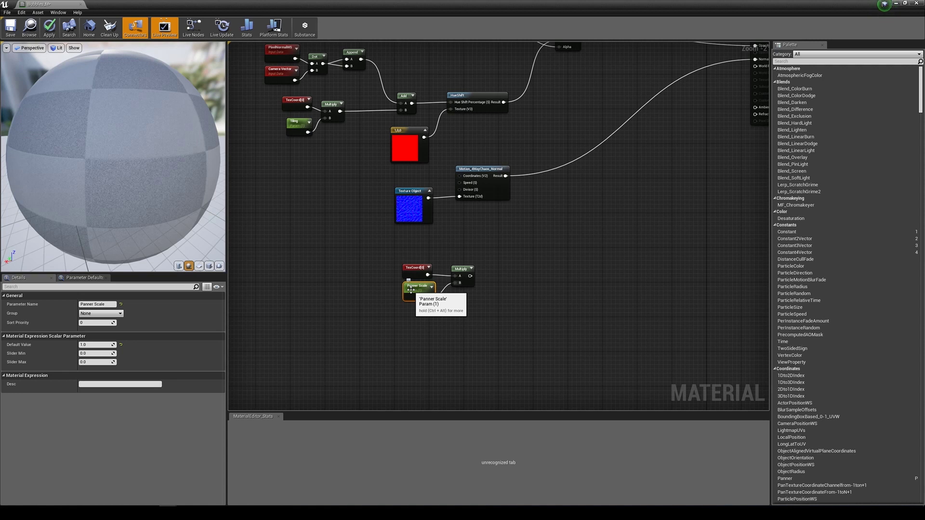
Add a Panner node, feed the TexCoord and Panner Scale product into its Coordinate input, and line it up with that Multiply
right_click_drag(535, 314, 495, 326)
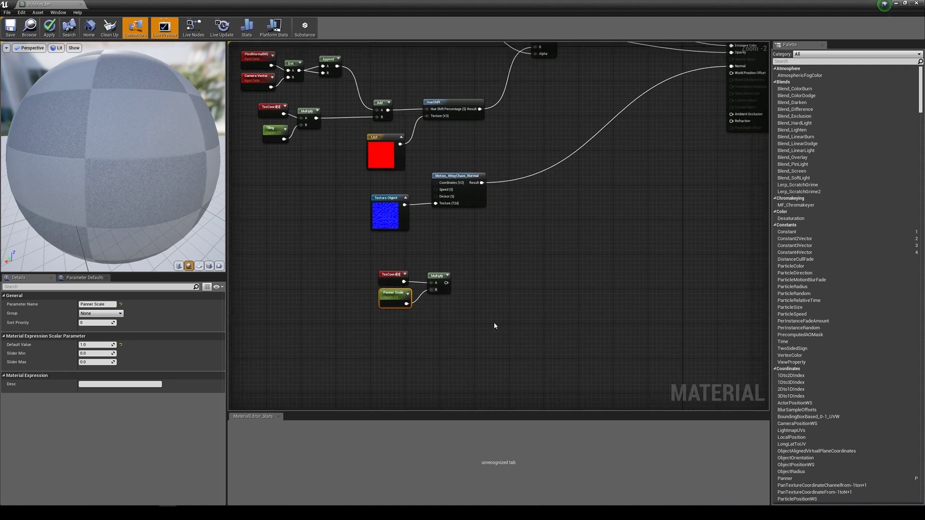
left_click(485, 318)
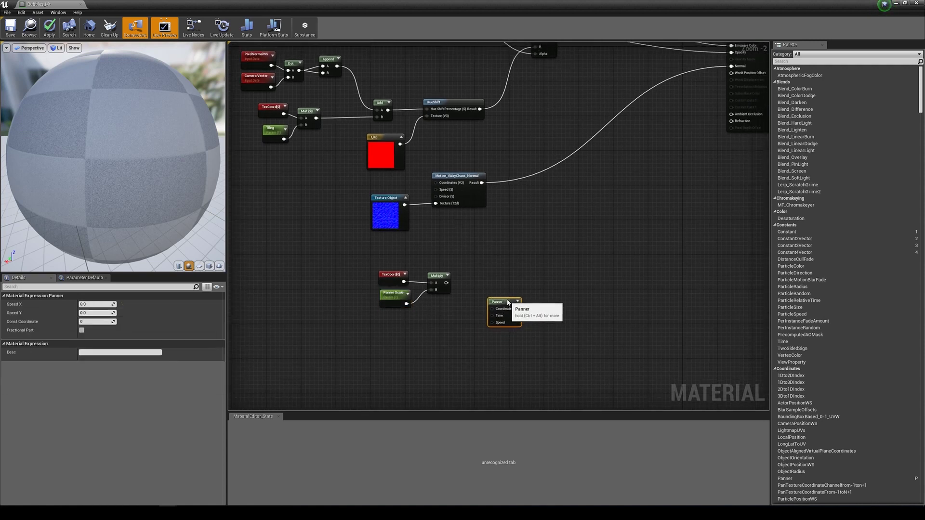
right_click_drag(454, 353, 463, 347)
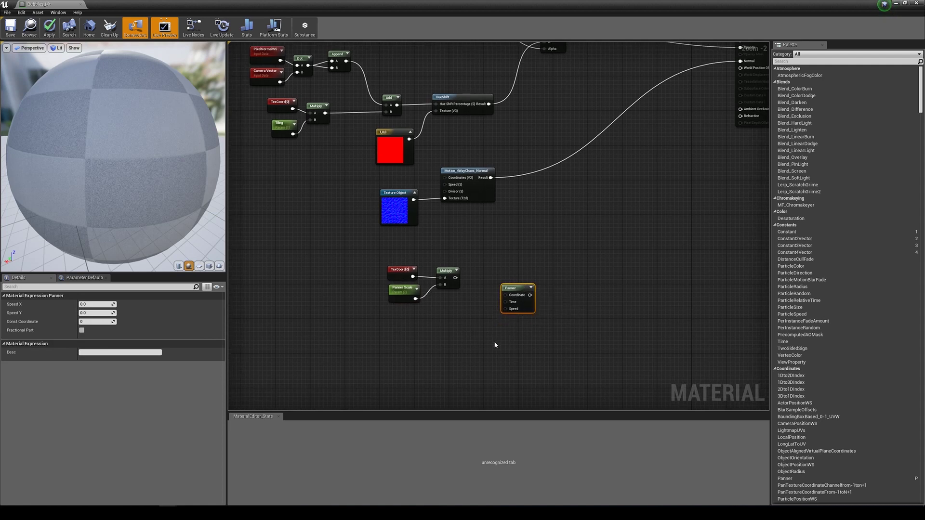
left_click_drag(455, 278, 504, 295)
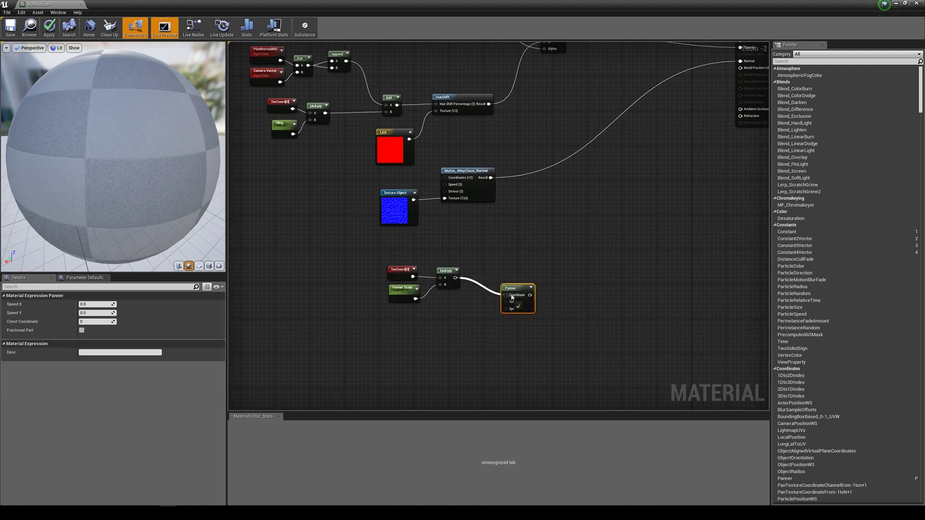
left_click(407, 271)
left_click(408, 291)
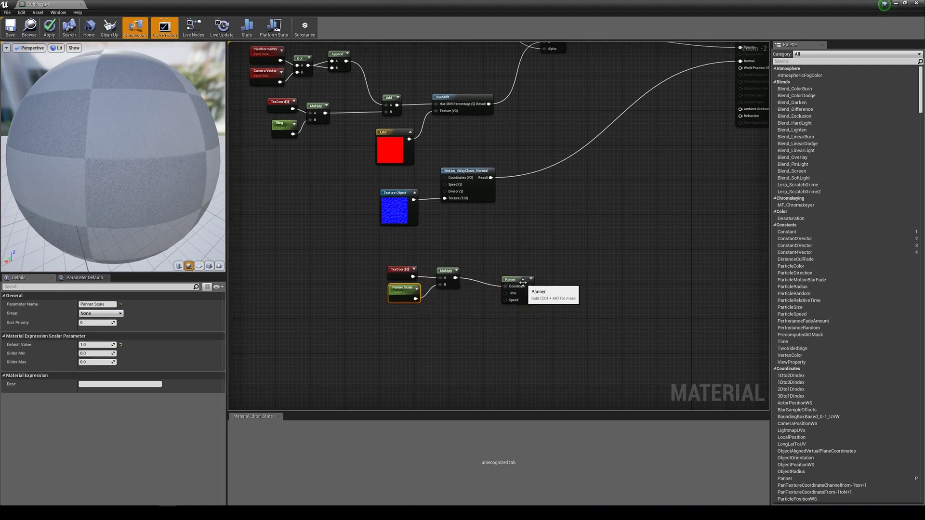
left_click_drag(524, 280, 530, 274)
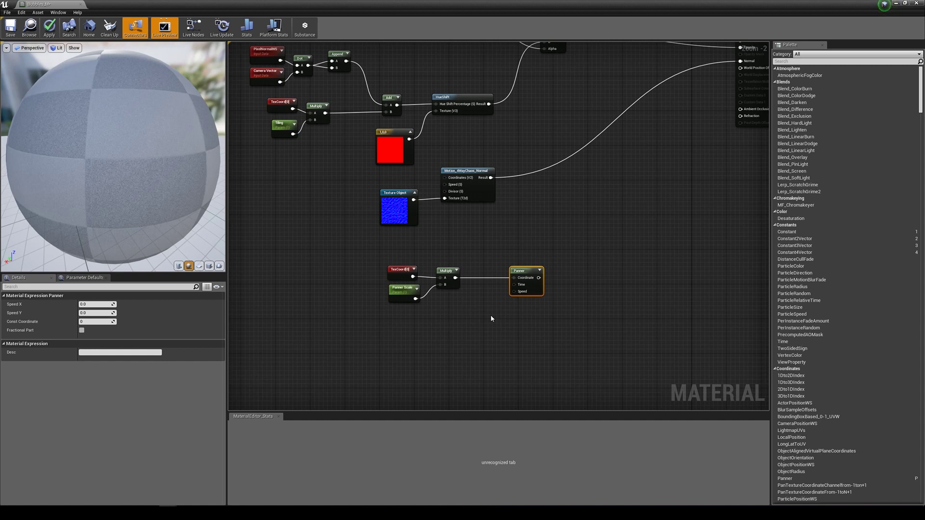
Add two scalar parameters named Speed X and Speed Y, stacked below the Panner Scale parameter
right_click_drag(400, 348, 413, 348)
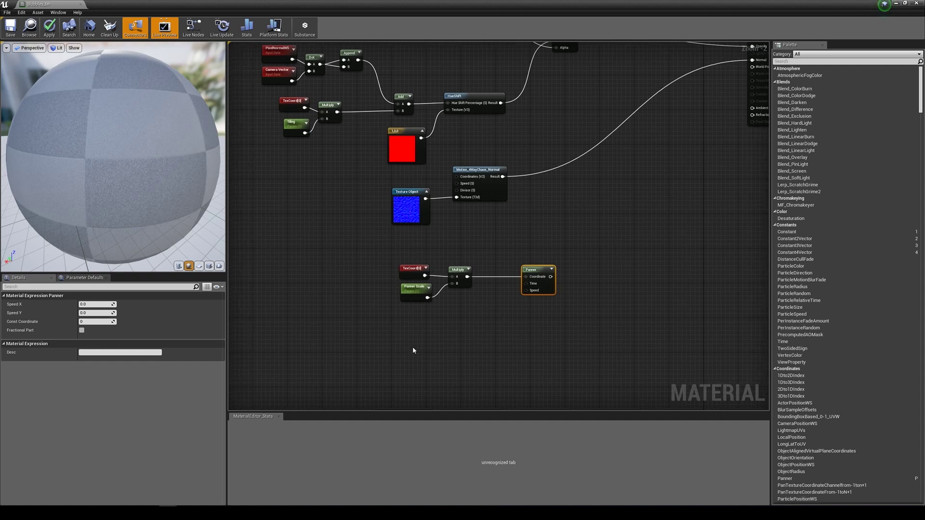
left_click(406, 340)
type("S")
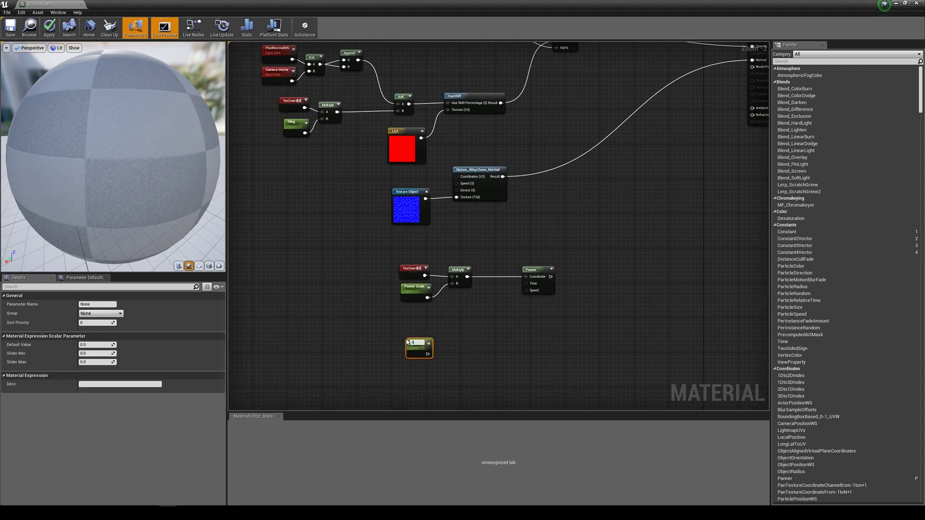
type("peed X")
key("Return")
left_click(410, 374)
type("Speed Y")
key("Return")
left_click_drag(410, 378, 417, 372)
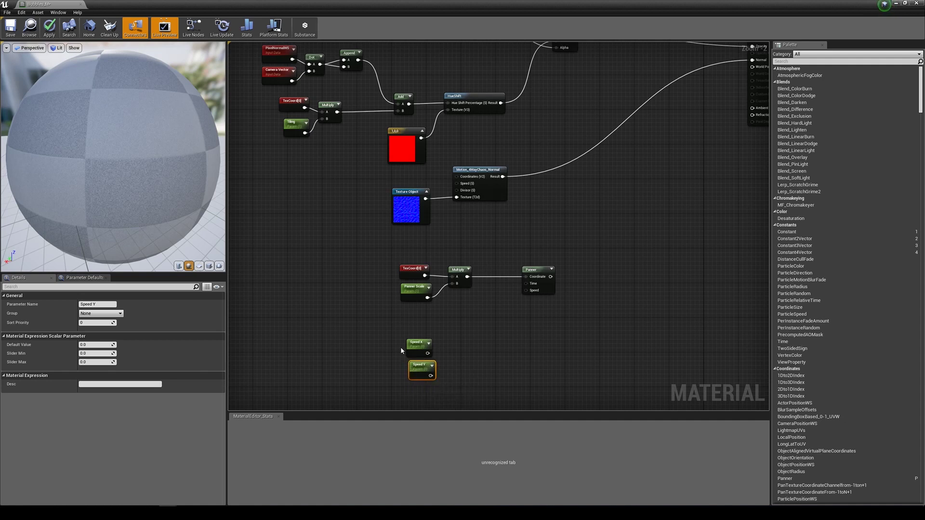
left_click(412, 346)
left_click(542, 289)
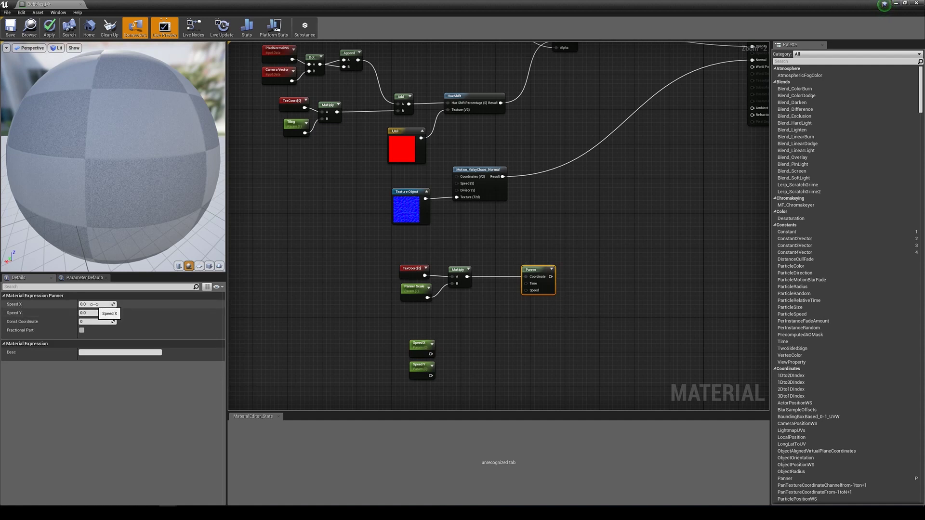
left_click_drag(525, 290, 497, 321)
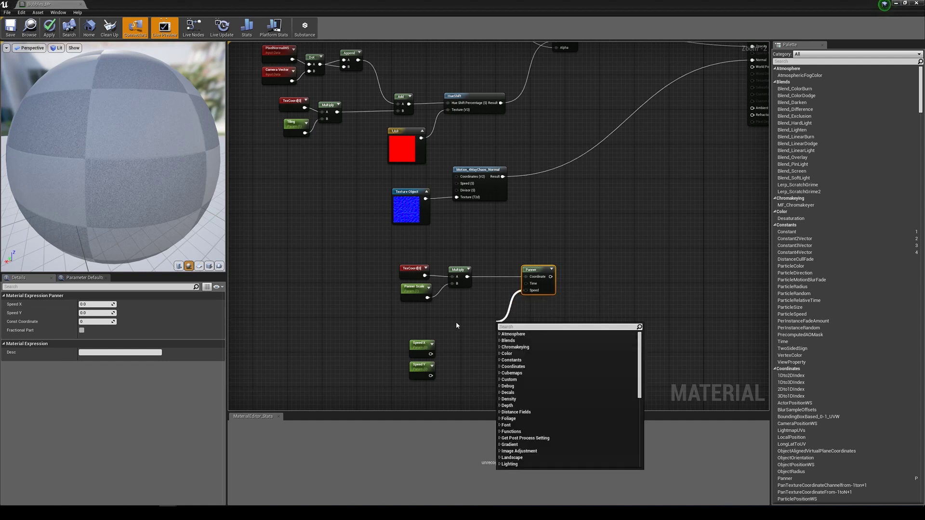
left_click(467, 325)
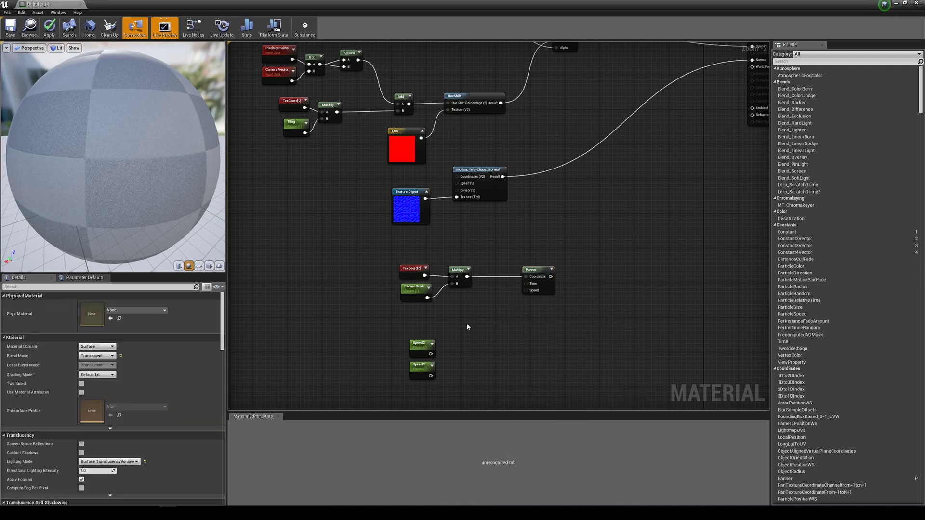
Add an AppendVector node and connect Speed X to its A input and Speed Y to its B input
right_click(470, 365)
type("append")
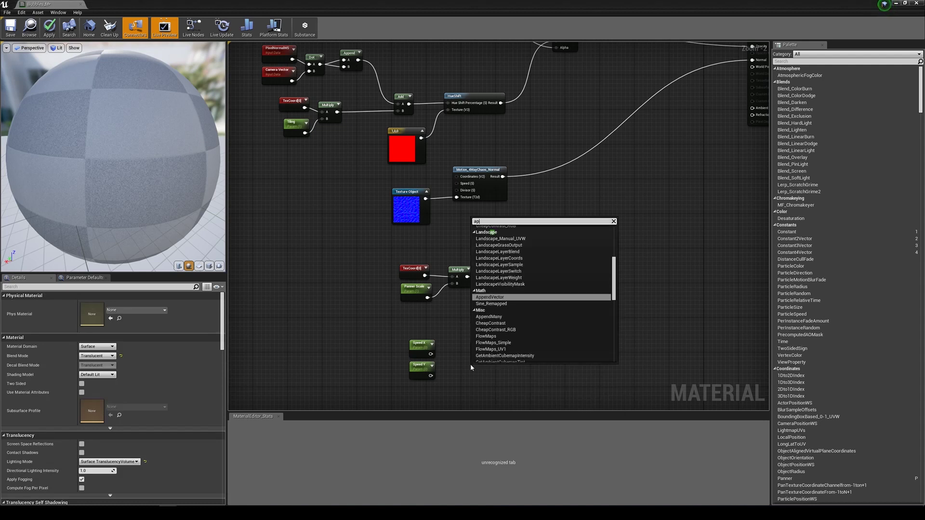
key("Return")
left_click_drag(431, 354, 467, 344)
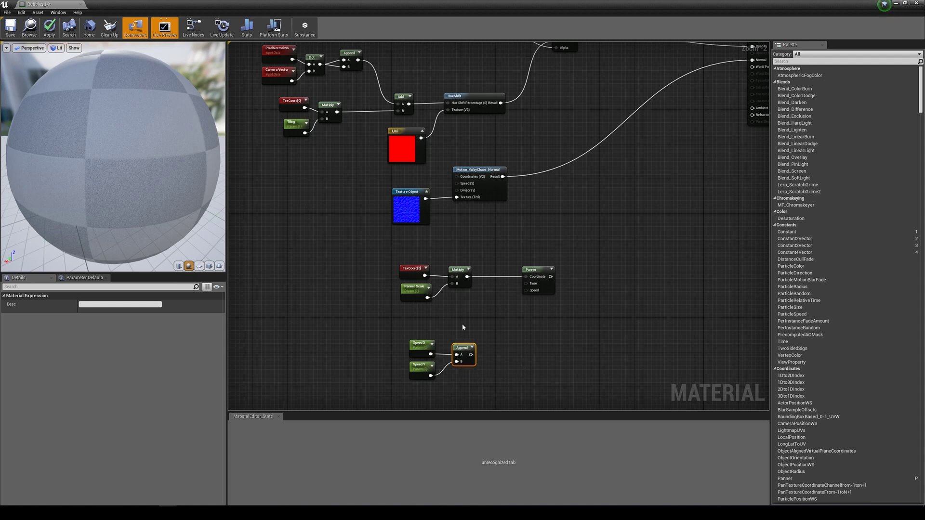
left_click(468, 313)
left_click_drag(468, 312, 467, 324)
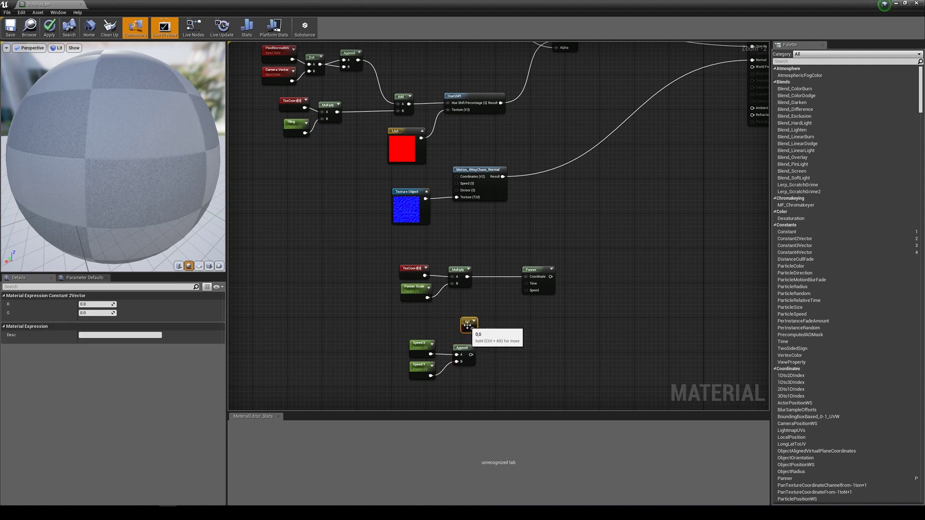
scroll(467, 323, "up", 2)
right_click(467, 324)
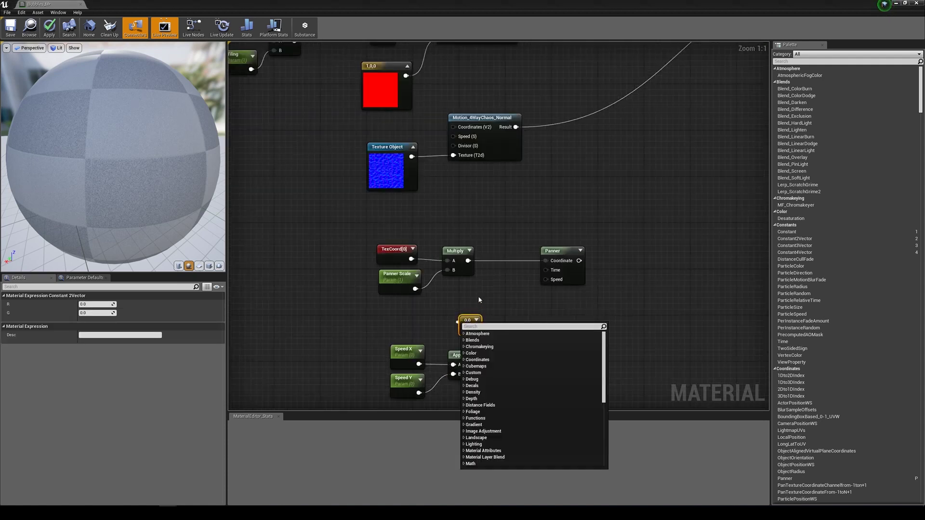
left_click(422, 343)
left_click(459, 354)
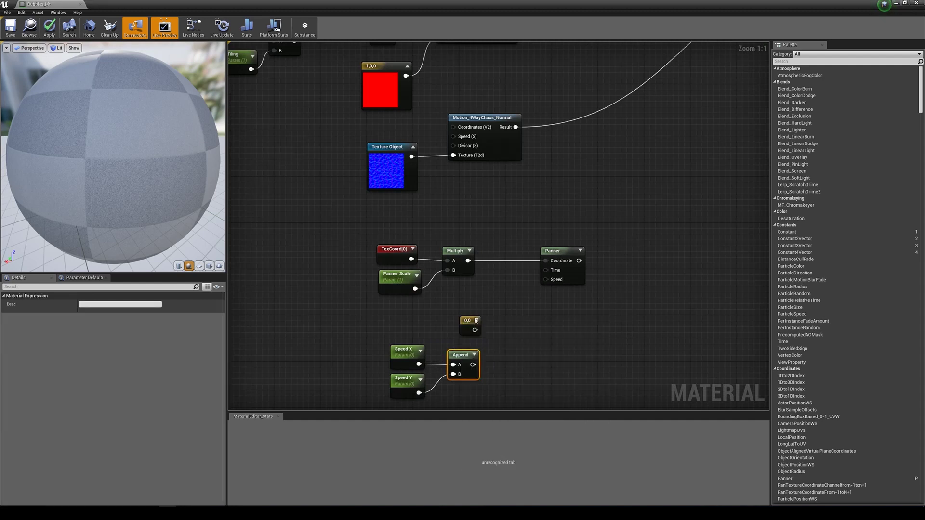
left_click_drag(468, 320, 456, 321)
key("Delete")
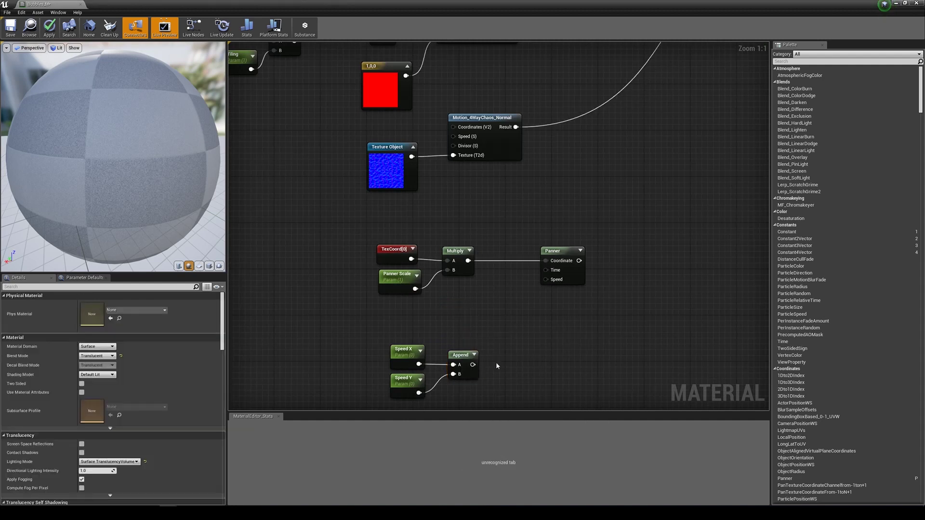
Connect the Append output to the Panner's Speed input and move the speed nodes up closer beneath Panner Scale
left_click_drag(471, 365, 546, 279)
left_click(559, 252)
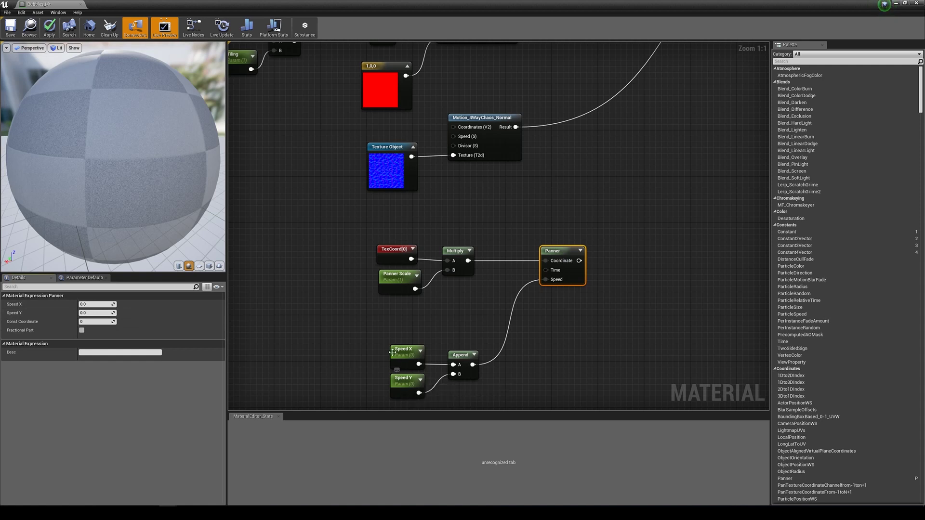
mouse_move(397, 335)
left_mouse_down()
mouse_move(450, 379)
mouse_move(391, 357)
mouse_move(396, 351)
left_mouse_up()
left_click(515, 385)
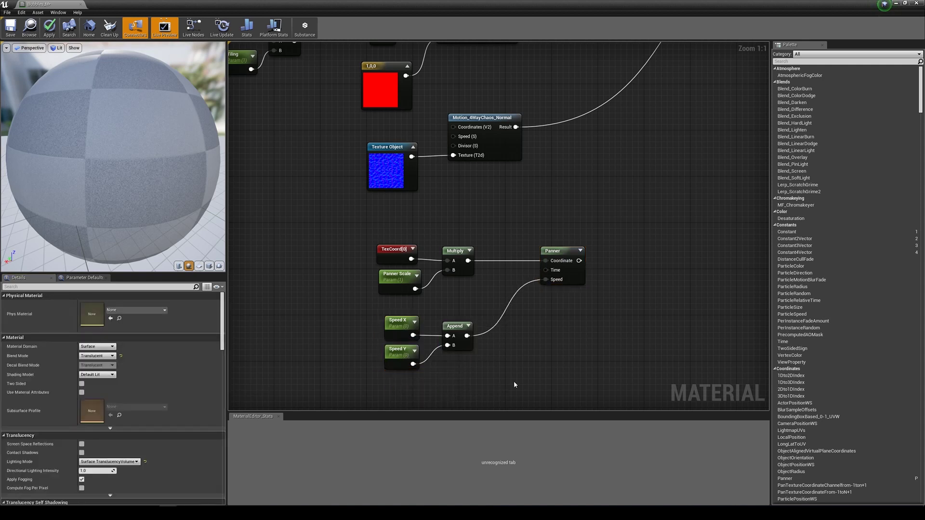
Add a Texture Sample using the TilingNoise05 texture, aligned beside the Panner, with its UVs driven by the Panner output
scroll(583, 313, "down", 1)
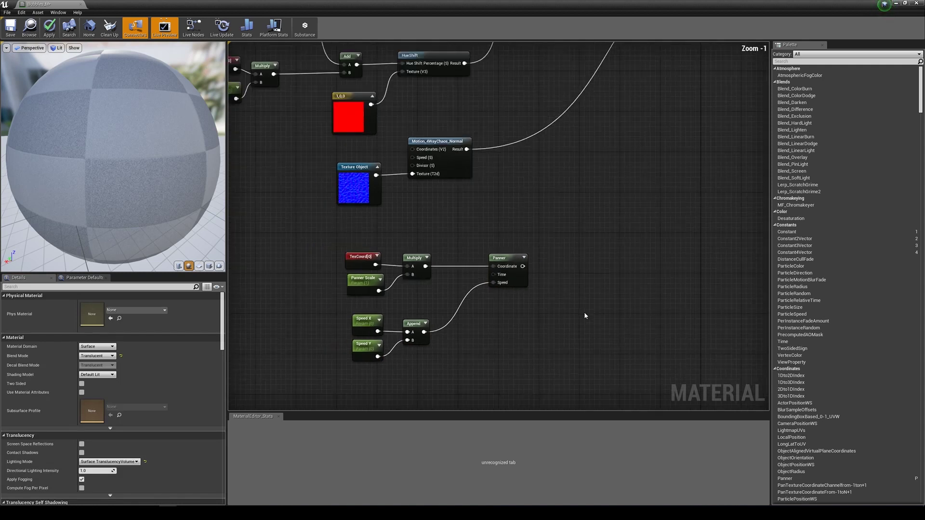
left_click(554, 268)
left_click(147, 368)
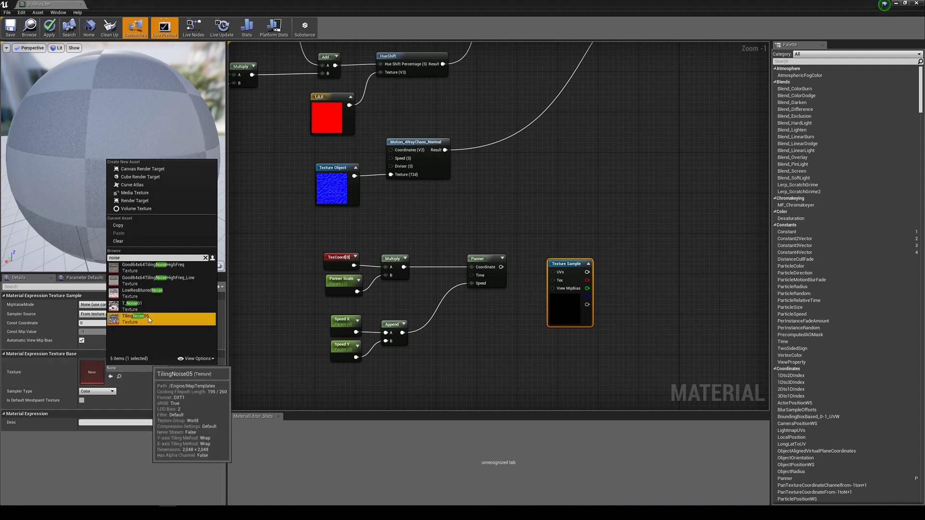
left_click(149, 319)
left_click_drag(554, 284, 579, 265)
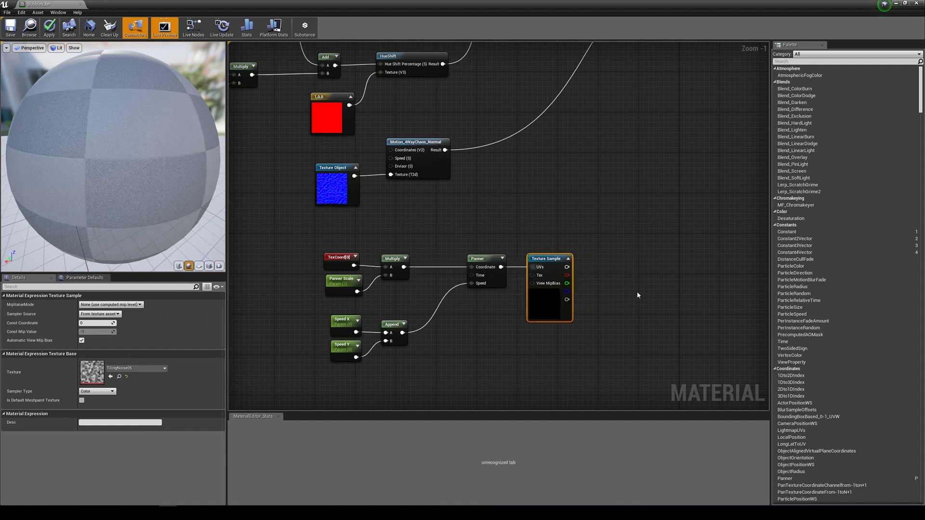
Add a Multiply node after the noise Texture Sample and connect the sample's RGB output to its A input
right_click_drag(635, 291, 607, 291)
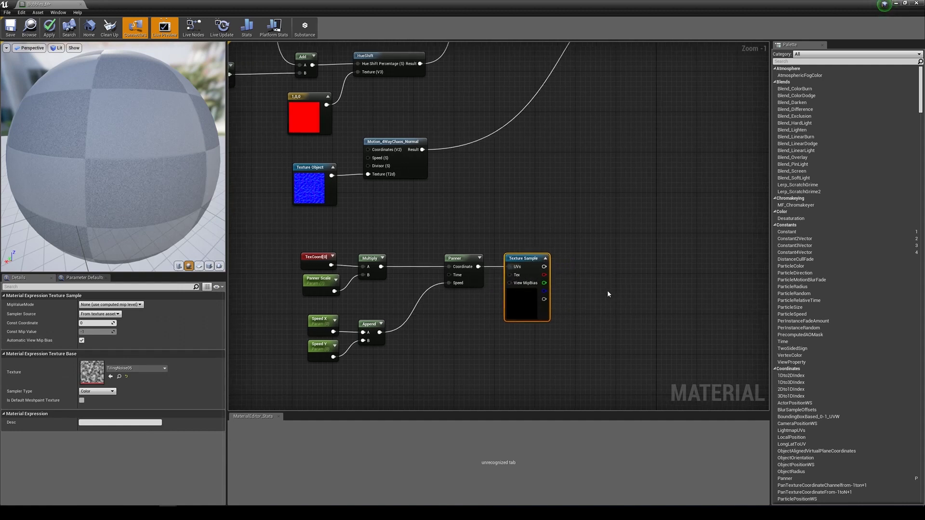
left_click(317, 345)
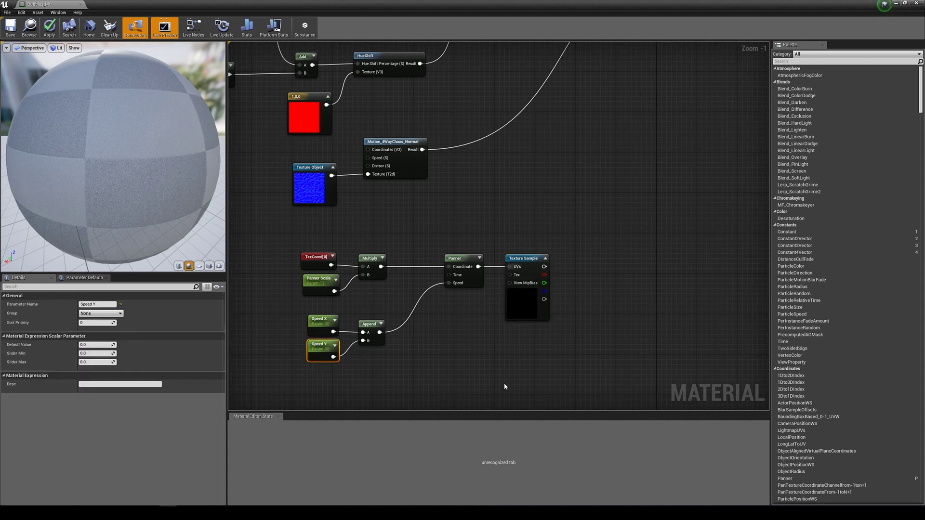
right_click_drag(634, 374, 598, 374)
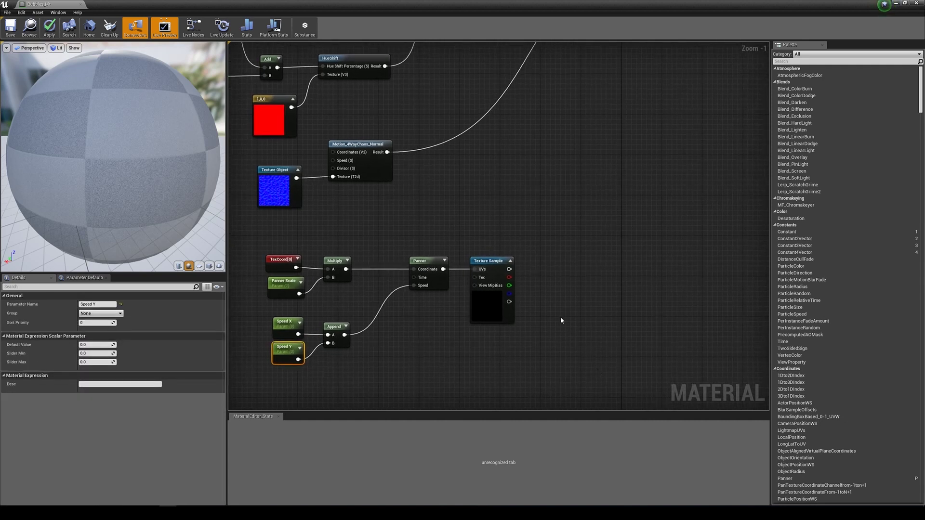
left_click(562, 273)
left_click_drag(509, 270, 573, 276)
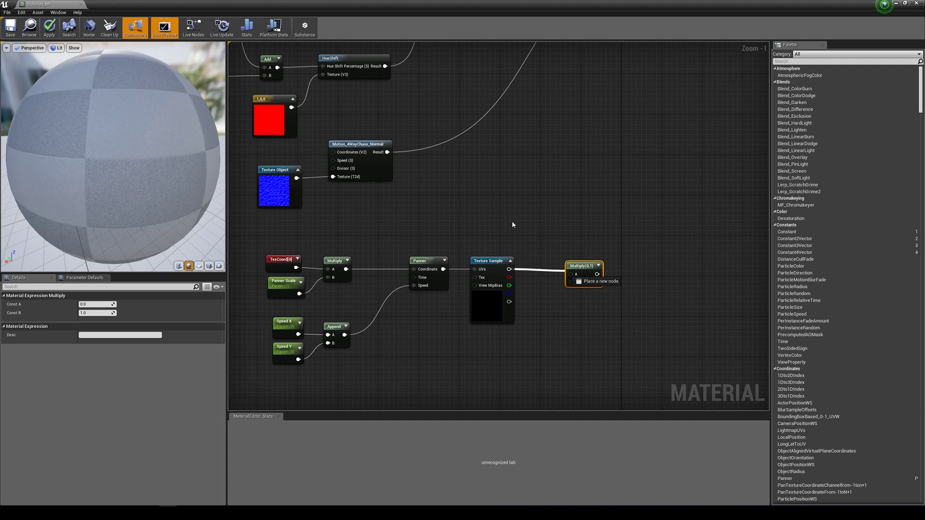
left_click(534, 221)
left_click_drag(509, 269, 588, 268)
left_click(582, 264)
Add a scalar parameter named Push Amount below the noise Texture Sample
right_click_drag(523, 336, 514, 339)
left_click(510, 337)
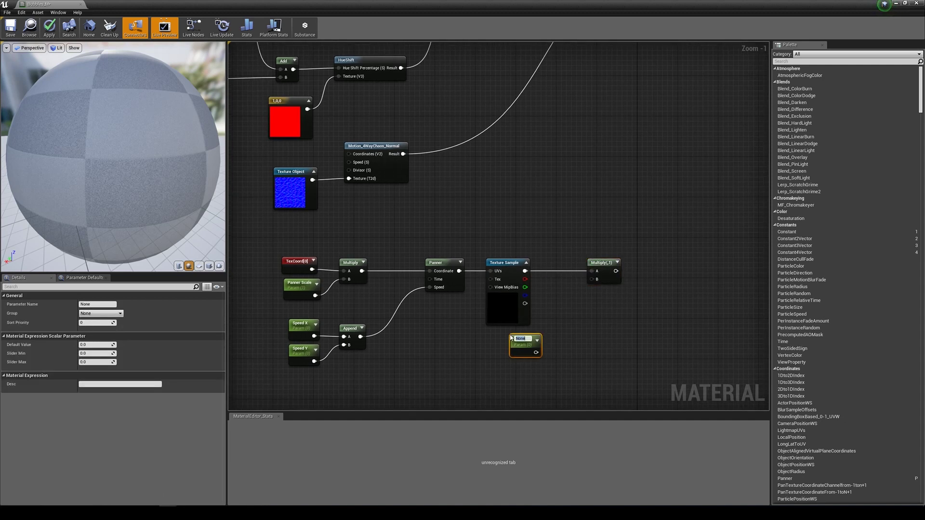
type("Push Amount")
key("Return")
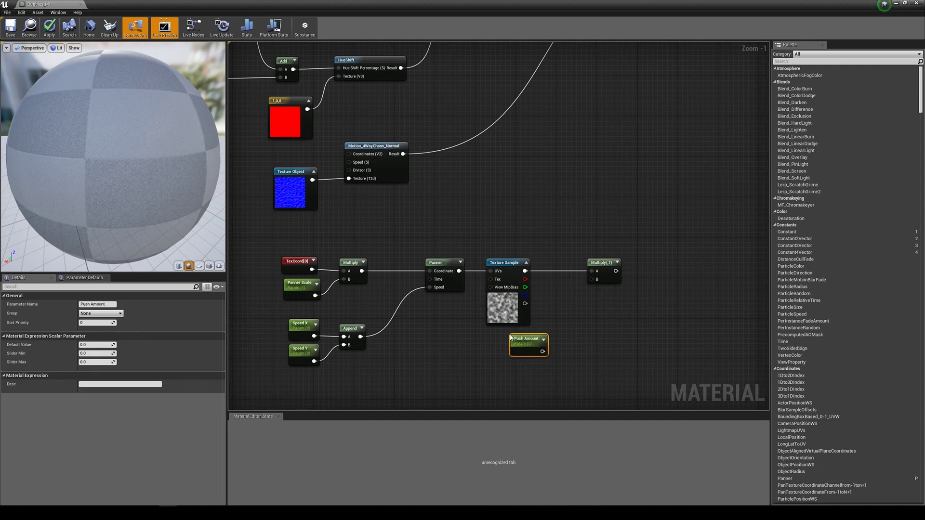
Align the Push Amount parameter closely beneath the noise Texture Sample and set its default value to 1.0
right_click_drag(542, 198, 543, 340)
scroll(548, 163, "down", 1)
right_click_drag(548, 164, 578, 284)
right_click_drag(530, 369, 522, 231)
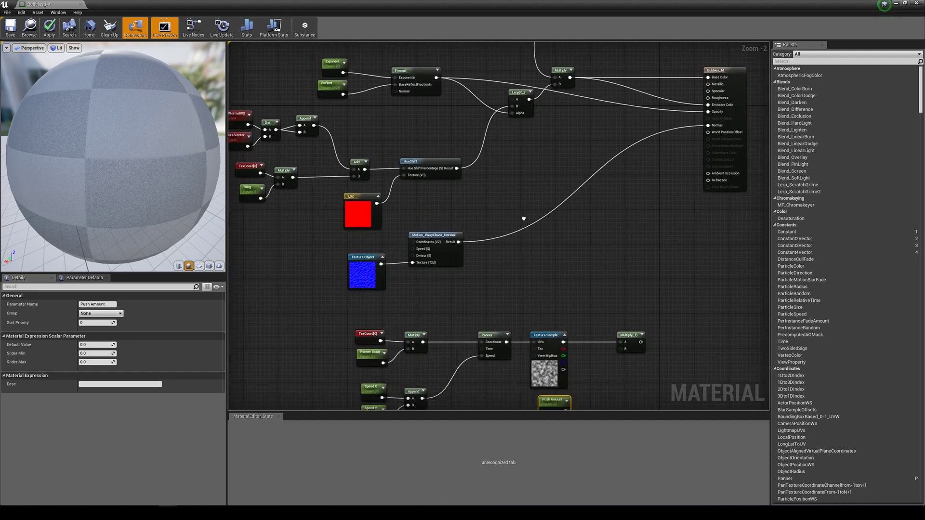
right_click_drag(547, 308, 537, 217)
left_click_drag(542, 322, 539, 322)
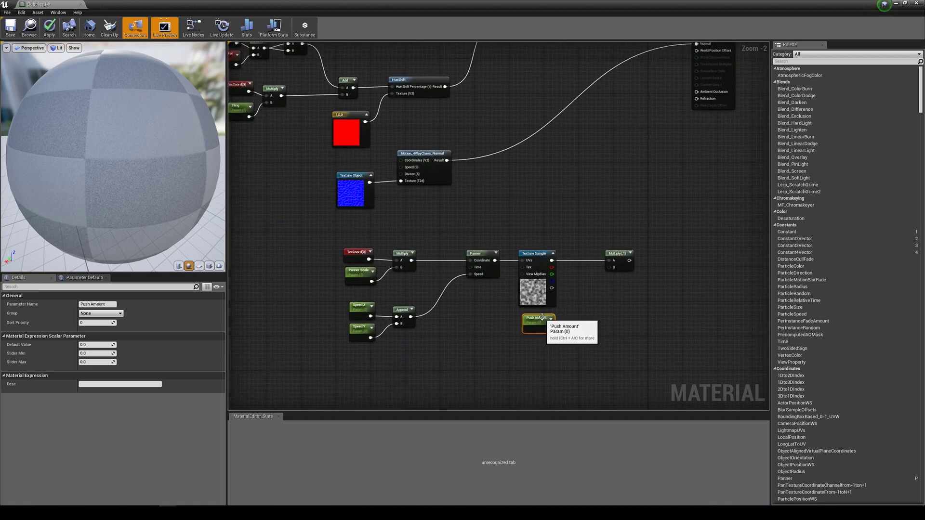
left_click(534, 295)
left_click(537, 321)
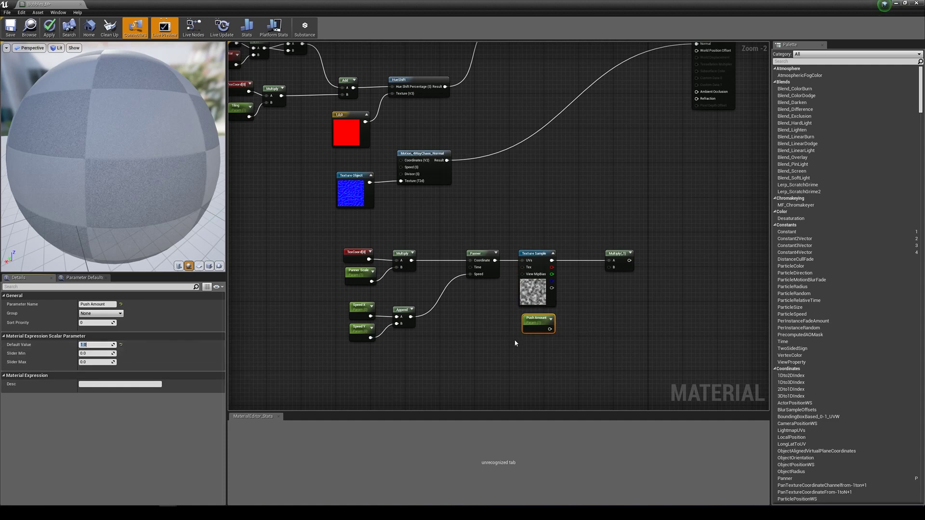
Connect Push Amount to the B input of the noise Multiply and move that Multiply closer to the Texture Sample
left_click_drag(549, 329, 588, 298)
left_click_drag(609, 267, 601, 254)
left_click(536, 321)
left_click(534, 303)
scroll(534, 302, "up", 2)
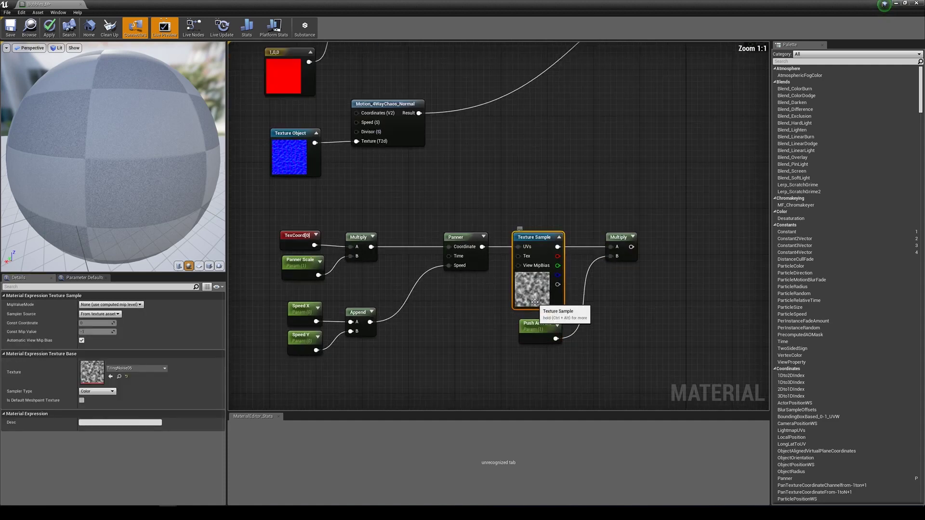
Add a VertexNormalWS node in the empty space above the noise Texture Sample and its Multiply
left_click(525, 335)
right_click_drag(620, 330, 540, 368)
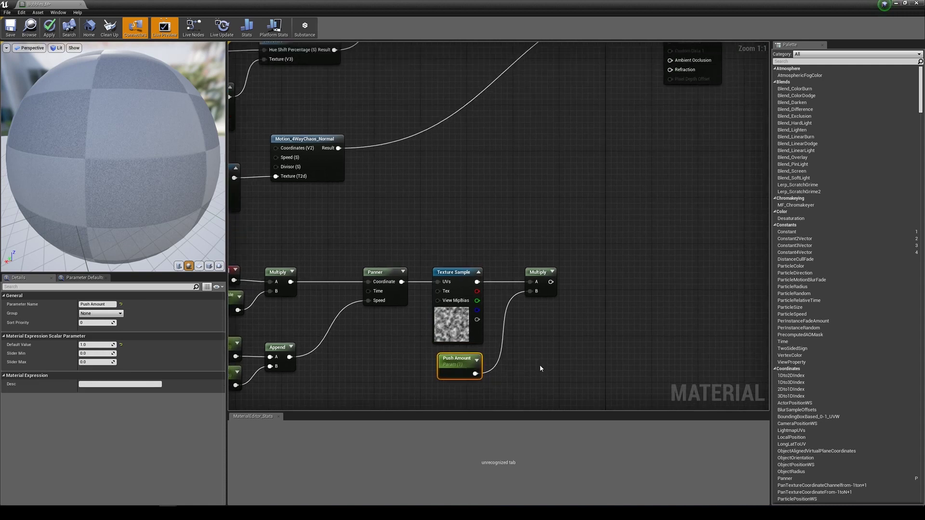
right_click(502, 191)
type("v")
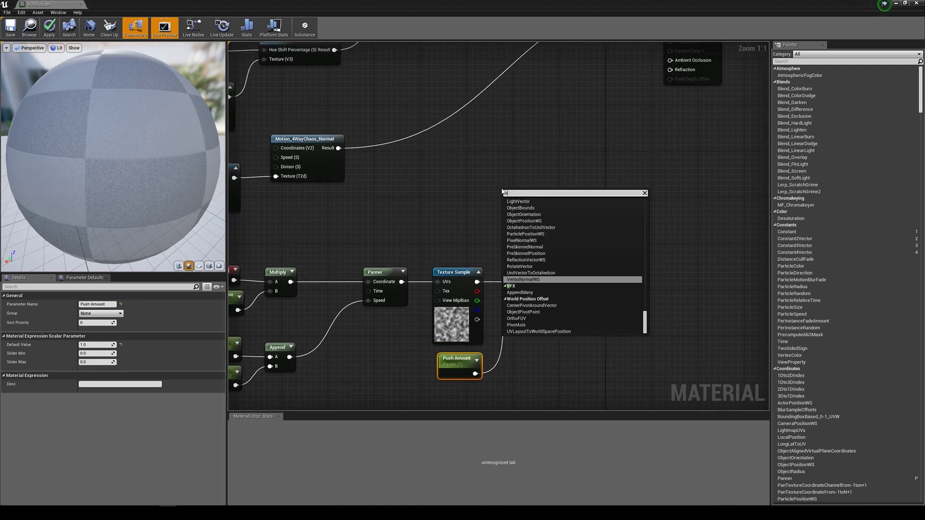
type("erte")
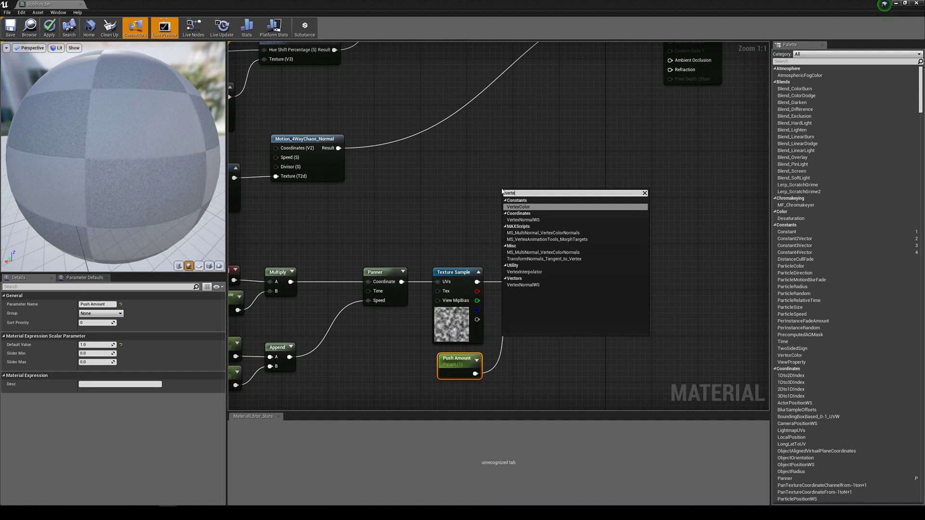
key("Down")
key("Return")
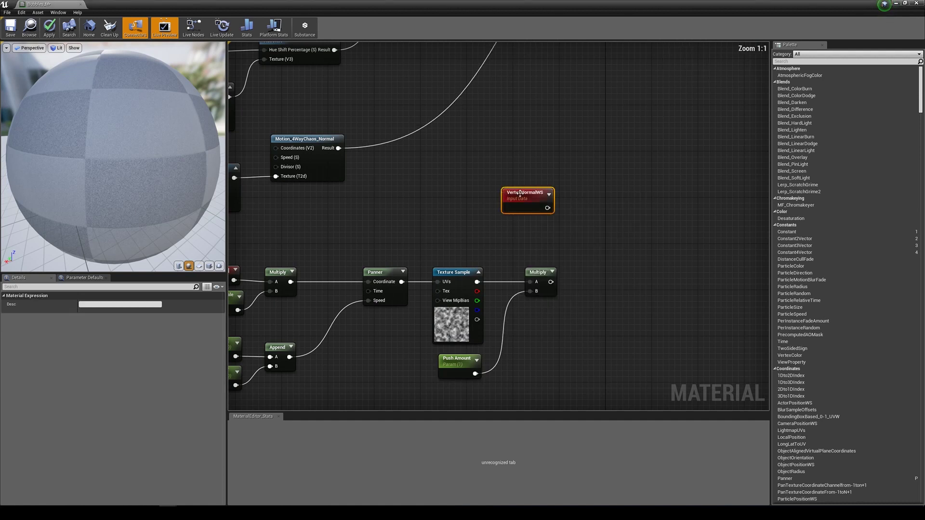
left_click_drag(521, 193, 497, 197)
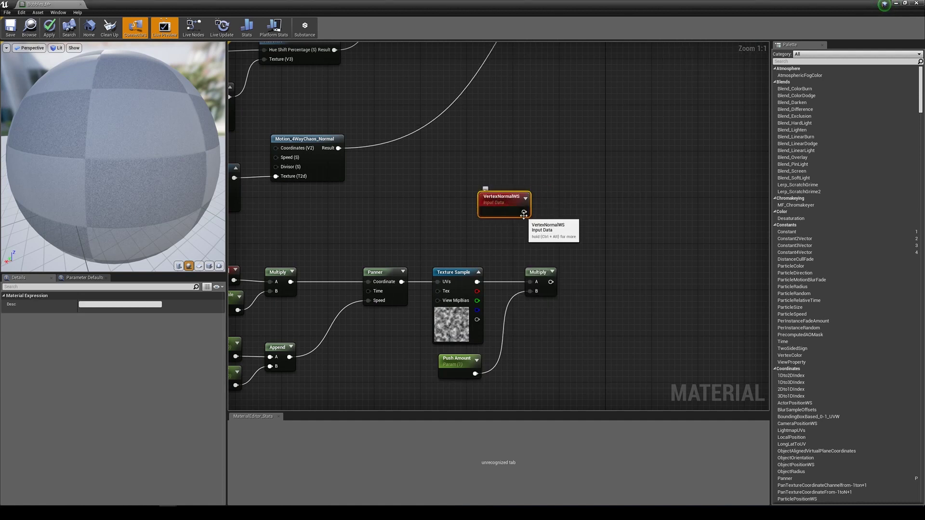
Add a Multiply node with VertexNormalWS connected to A and the Push Amount Multiply's output connected to B, and align the nodes
left_click(588, 224)
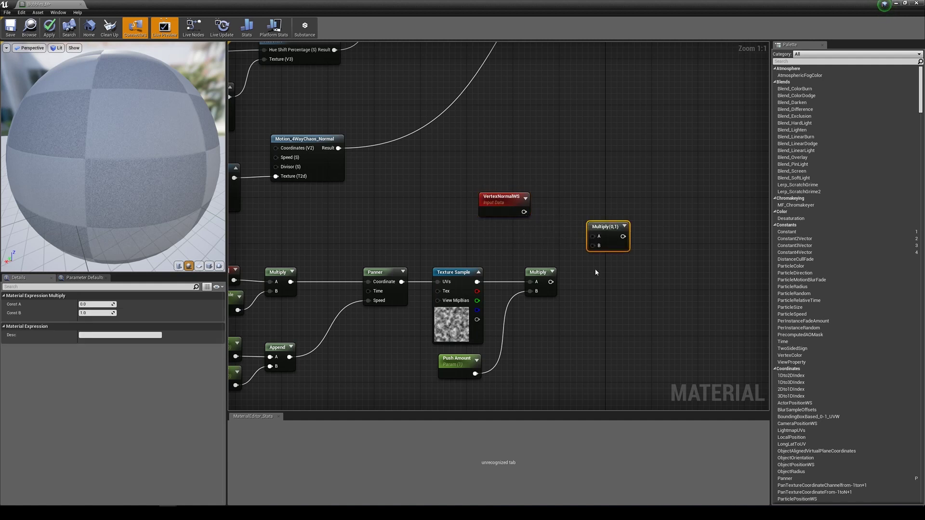
left_click_drag(523, 212, 551, 282)
left_click_drag(604, 228, 598, 203)
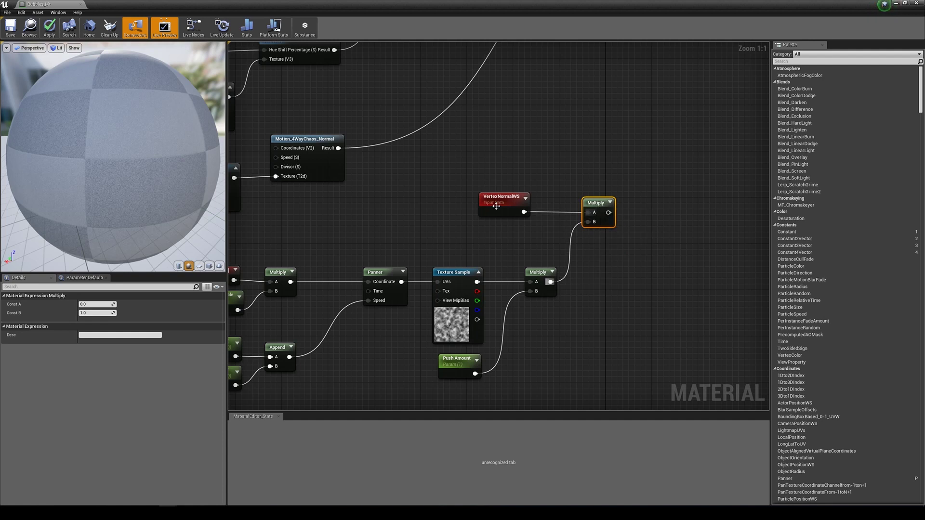
left_click_drag(495, 206, 516, 209)
Connect the VertexNormalWS Multiply's output to the World Position Offset input of Bubbles_M
right_click_drag(516, 209, 511, 264)
scroll(516, 250, "down", 1)
left_click_drag(441, 297, 495, 114)
right_click_drag(497, 172, 602, 152)
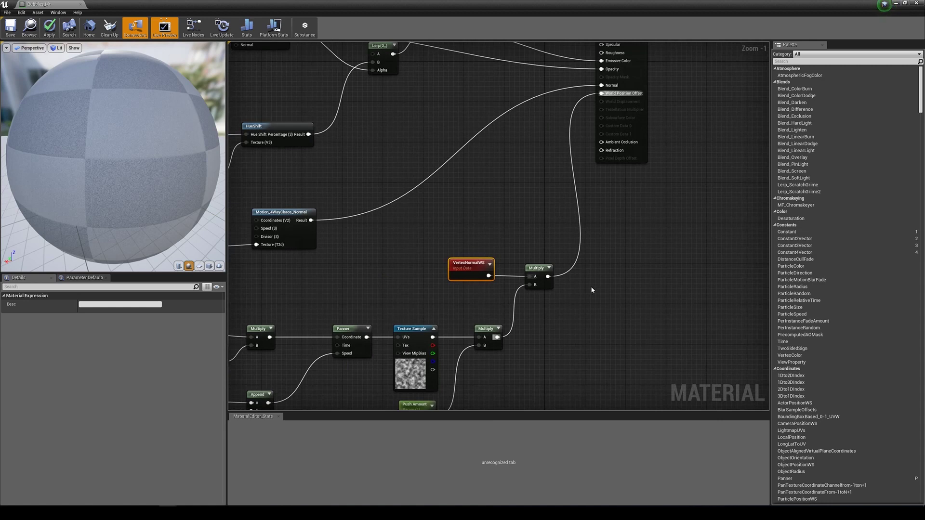
right_click_drag(364, 345, 554, 227)
left_click(399, 281)
left_click(399, 296)
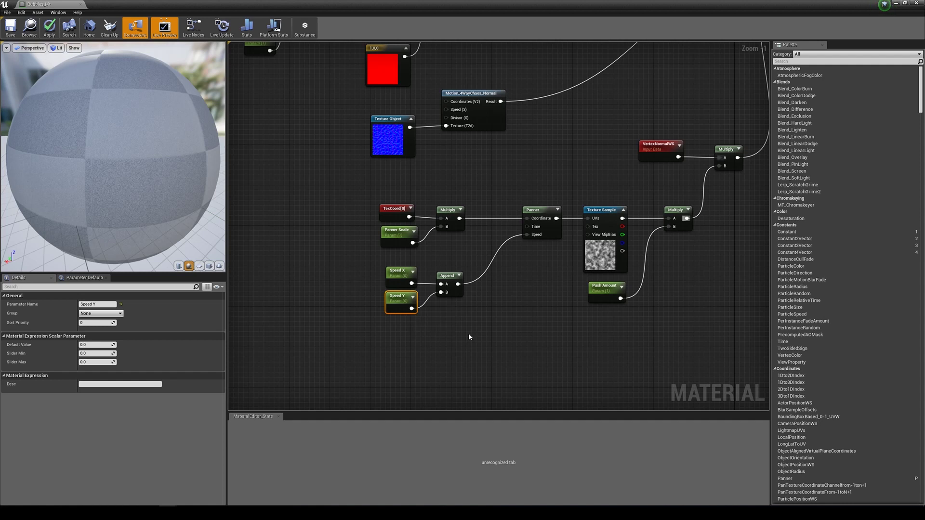
key("Home")
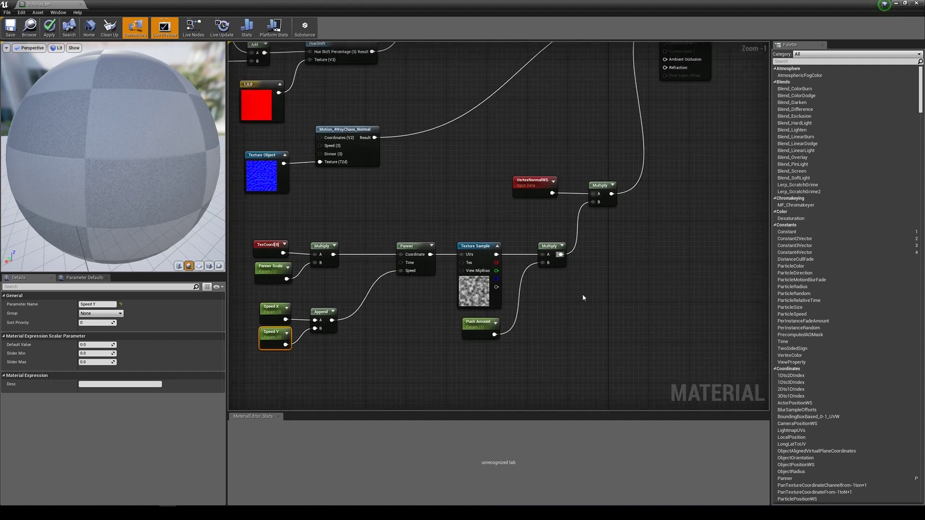
Add a Constant node below the Bubbles_M output node and connect it to the Refraction input
left_click_drag(460, 98, 500, 99)
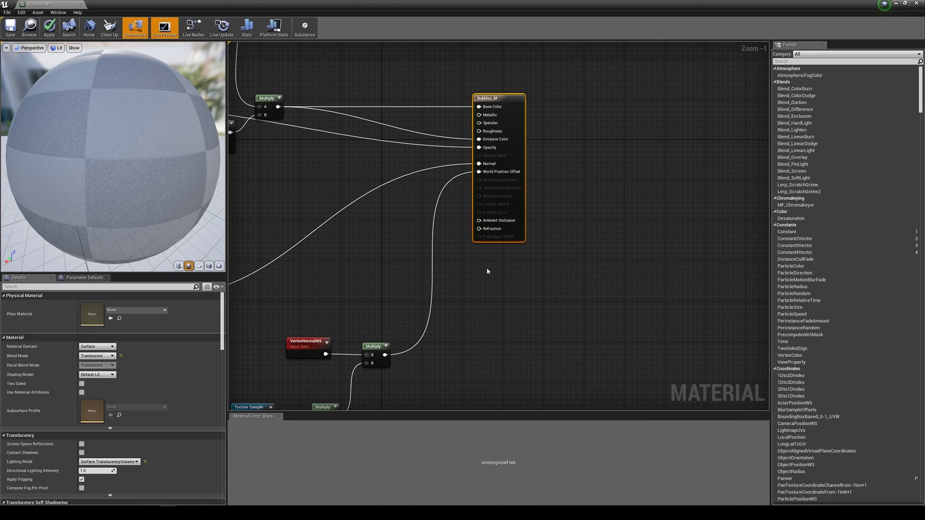
left_click(447, 264)
left_click_drag(455, 273, 479, 228)
Convert the constant feeding Refraction into a parameter named Refraction Amount
right_click(453, 268)
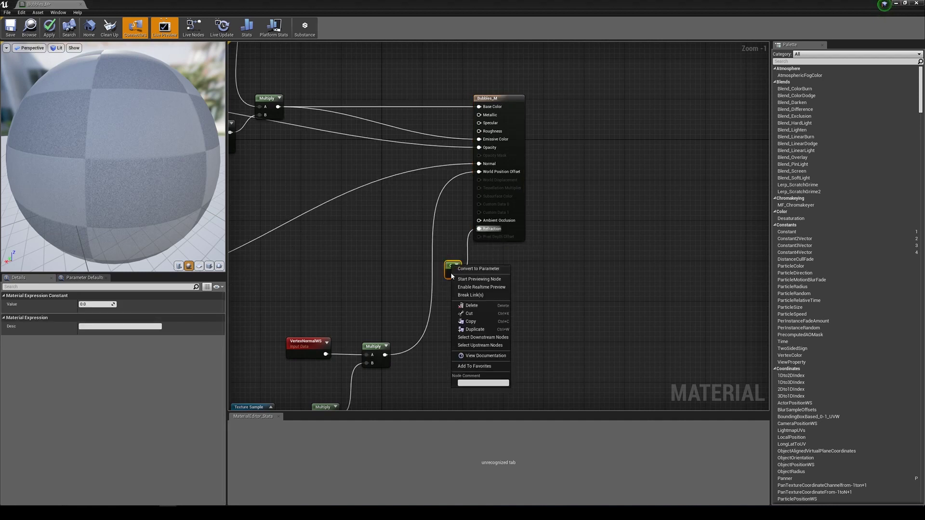
left_click(448, 249)
right_click(450, 267)
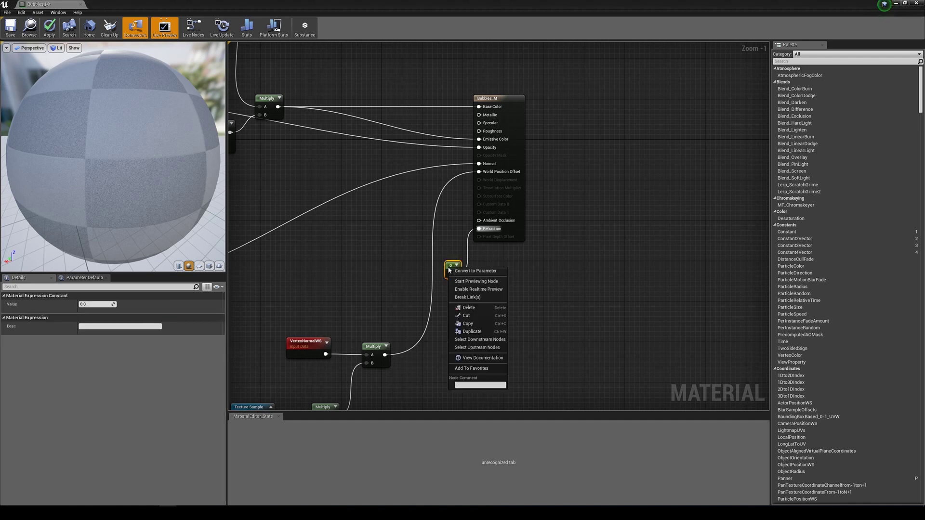
left_click(473, 271)
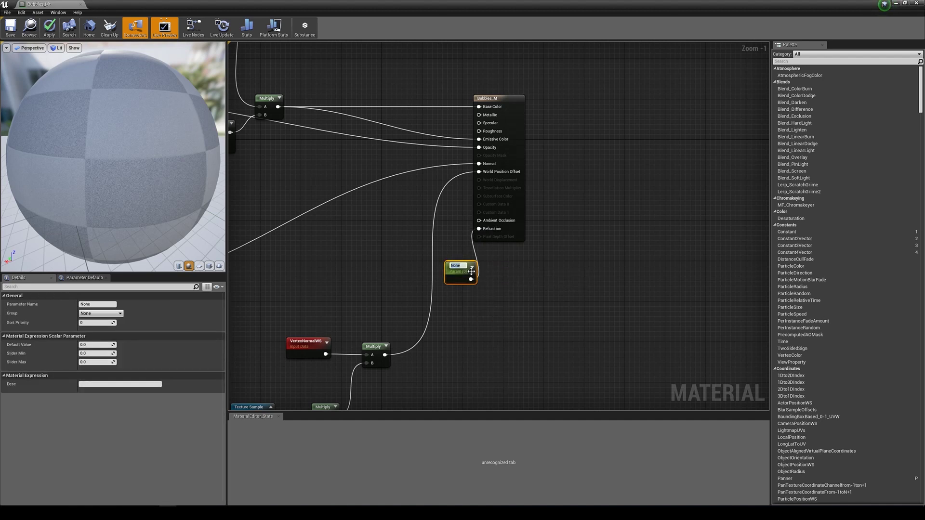
key("BackSpace")
key("BackSpace")
type("action Amount")
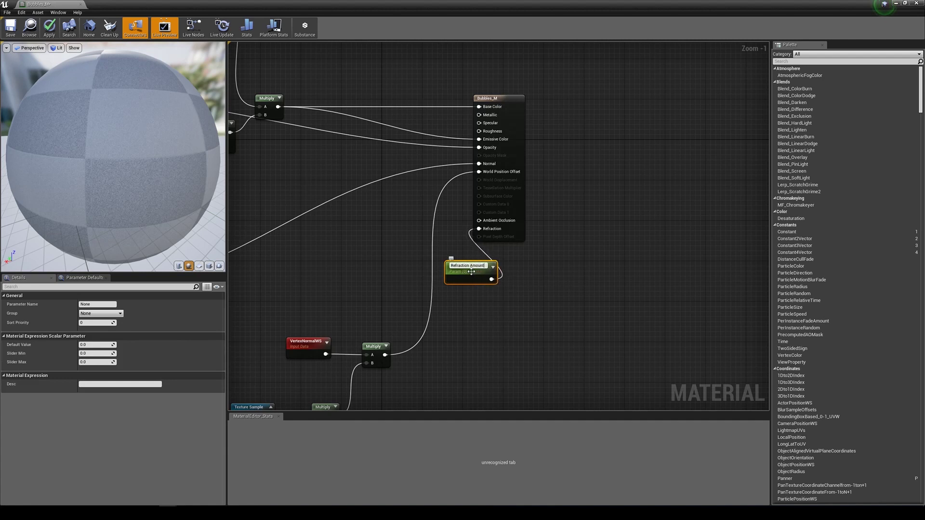
key("Return")
Move the Refraction Amount parameter beside the output node so that it sits level with the Refraction input
left_click_drag(471, 271, 396, 240)
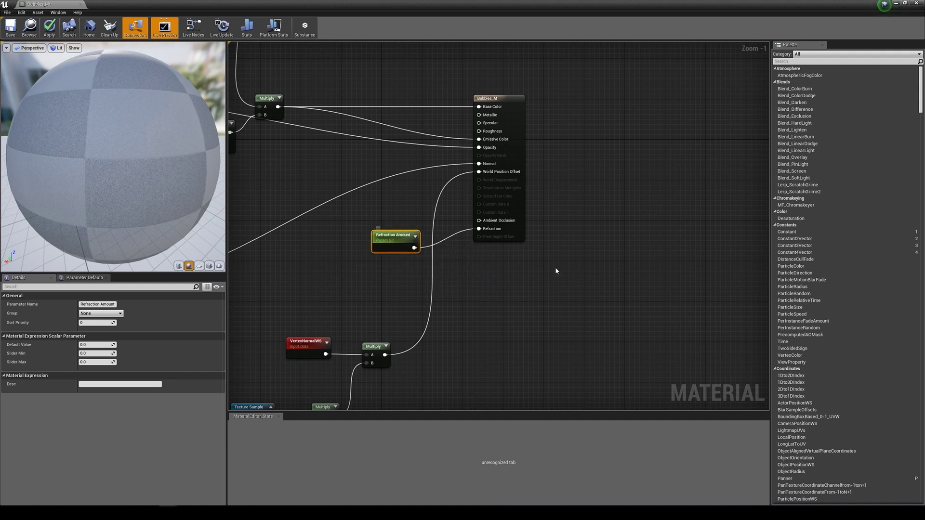
left_click_drag(163, 207, 186, 195)
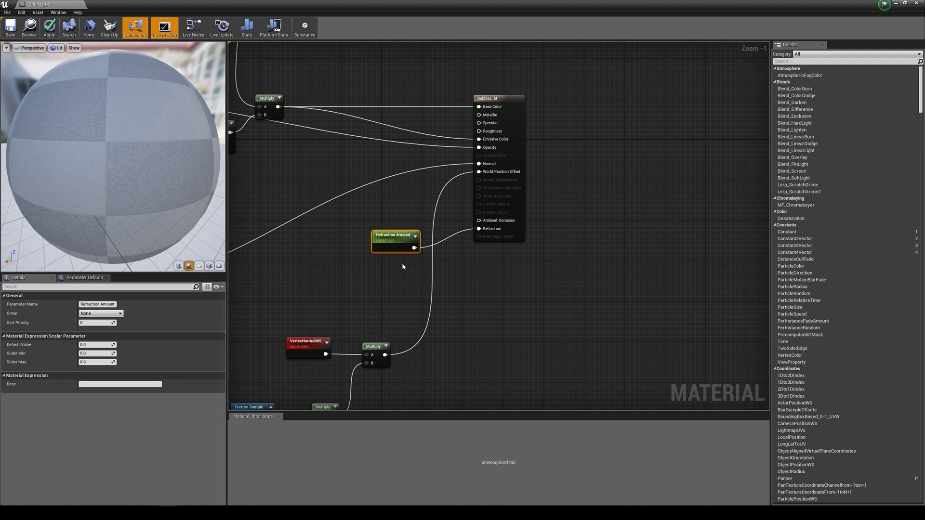
left_click_drag(405, 240, 402, 220)
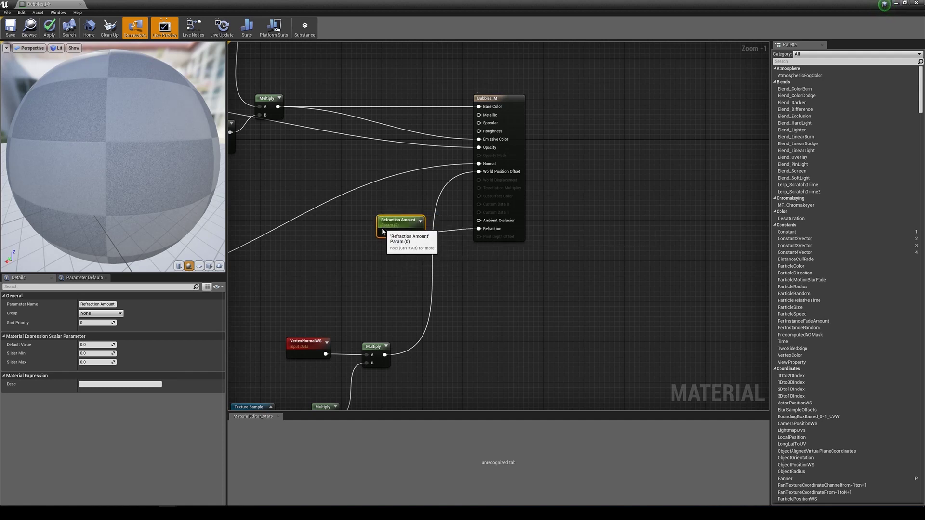
left_click(324, 289)
right_click_drag(324, 289, 431, 284)
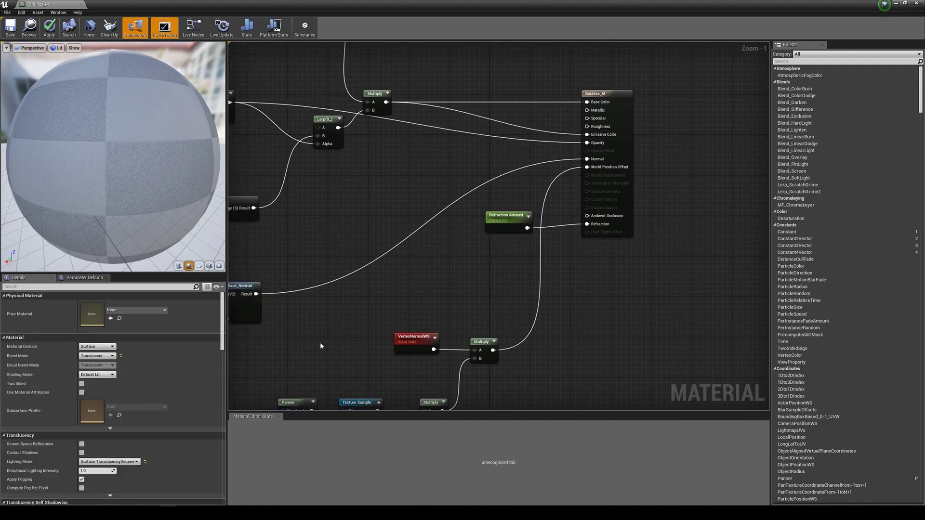
Apply the material changes and inspect the bubble in the preview from several angles and distances
left_click(49, 27)
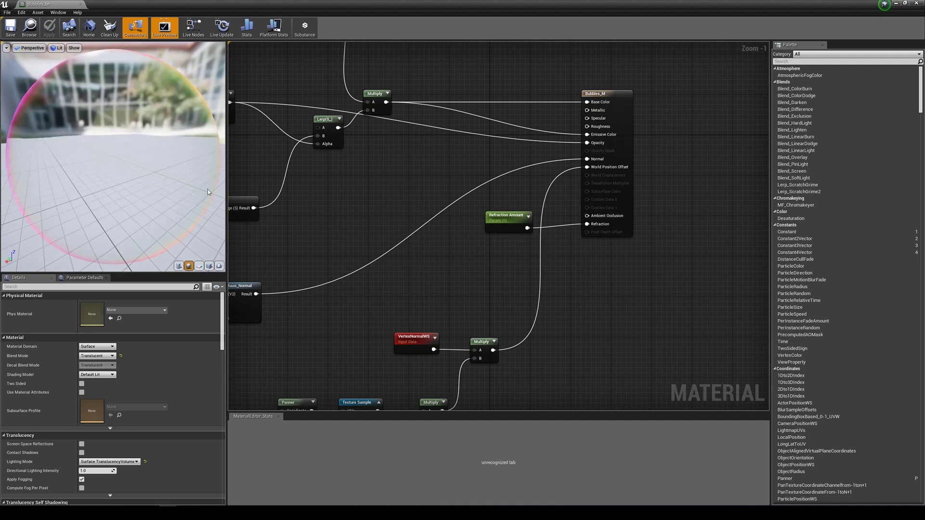
right_click_drag(93, 188, 93, 159)
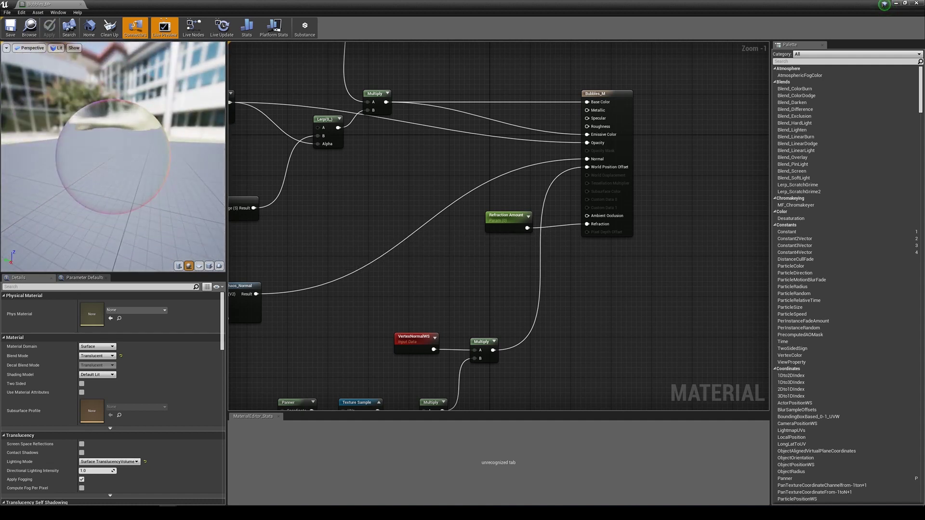
left_click_drag(93, 189, 170, 193)
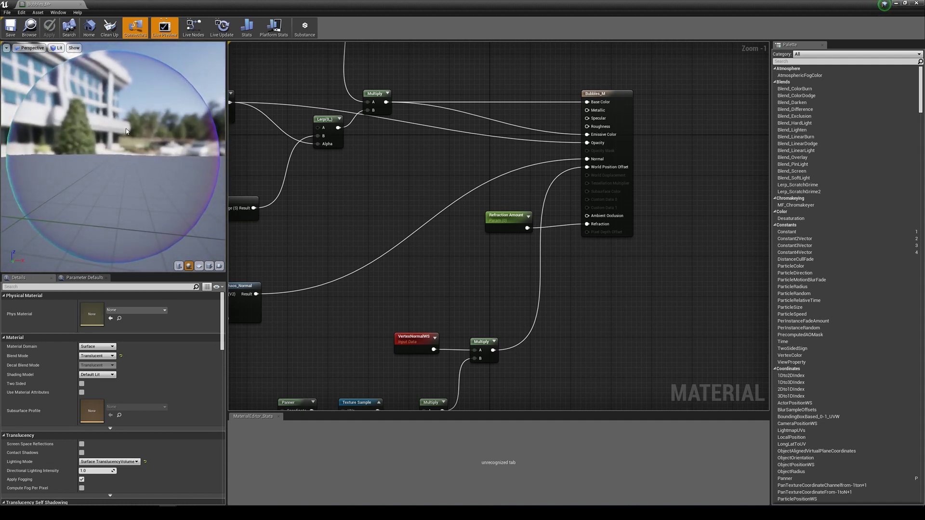
left_click_drag(127, 131, 110, 151)
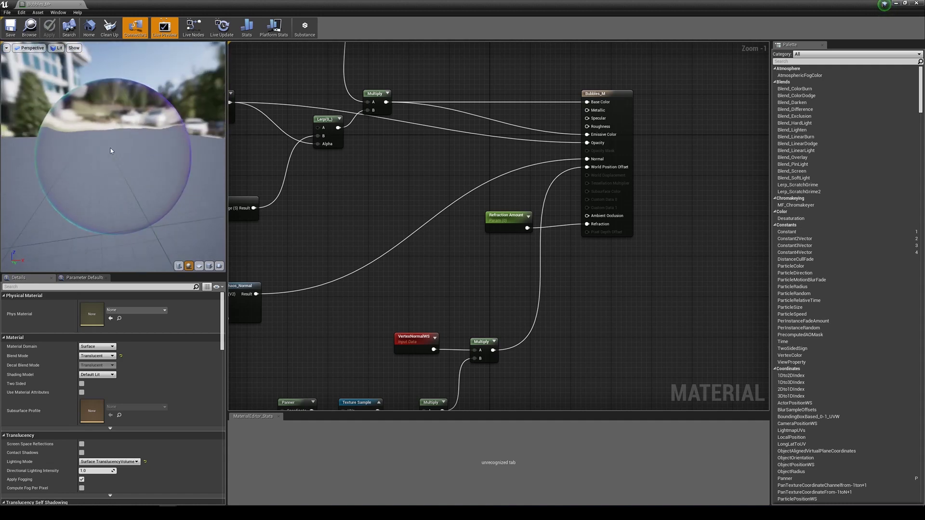
left_click_drag(59, 235, 82, 206)
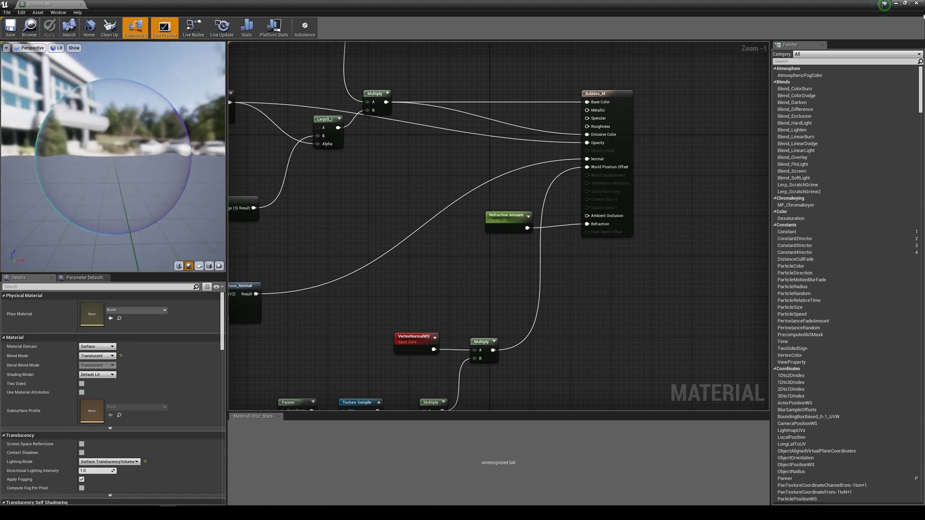
Close the material editor and create a material instance of Bubbles_M named Bubbles_M_Inst
left_click(918, 4)
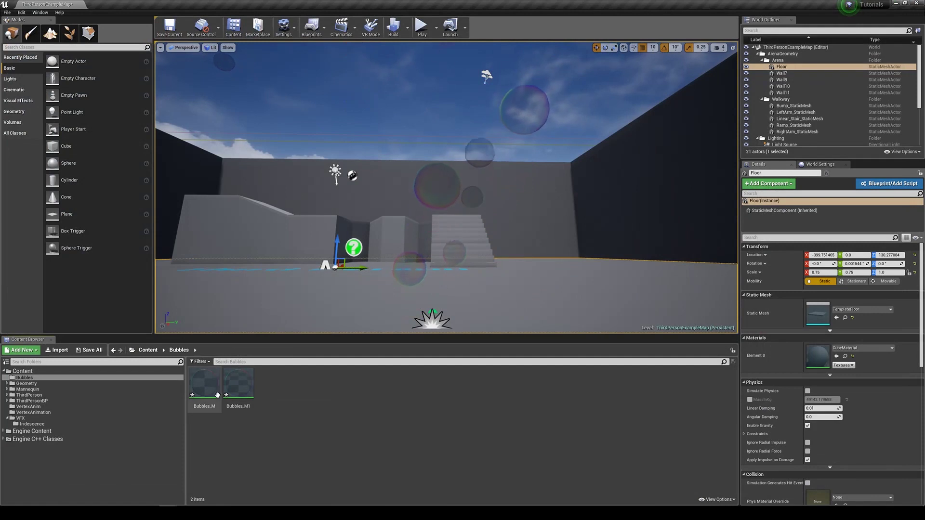
right_click(201, 388)
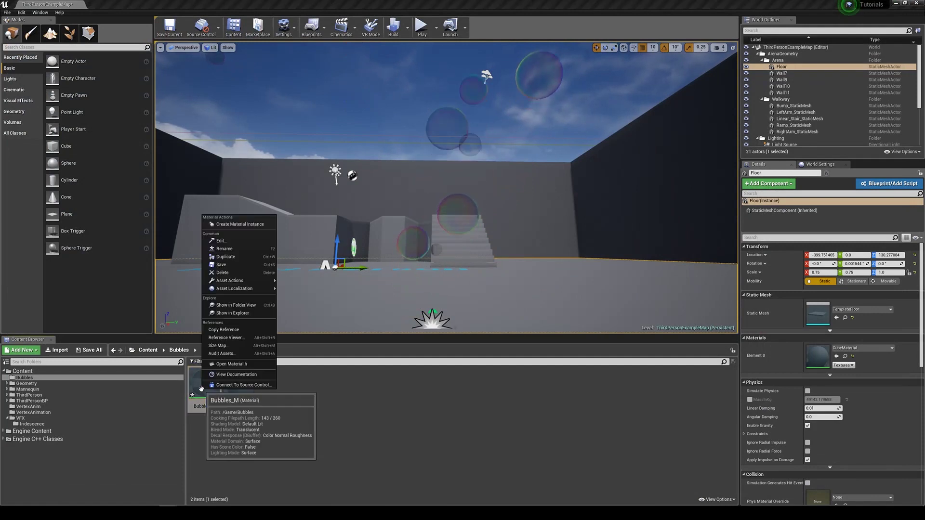
left_click(255, 223)
key("Return")
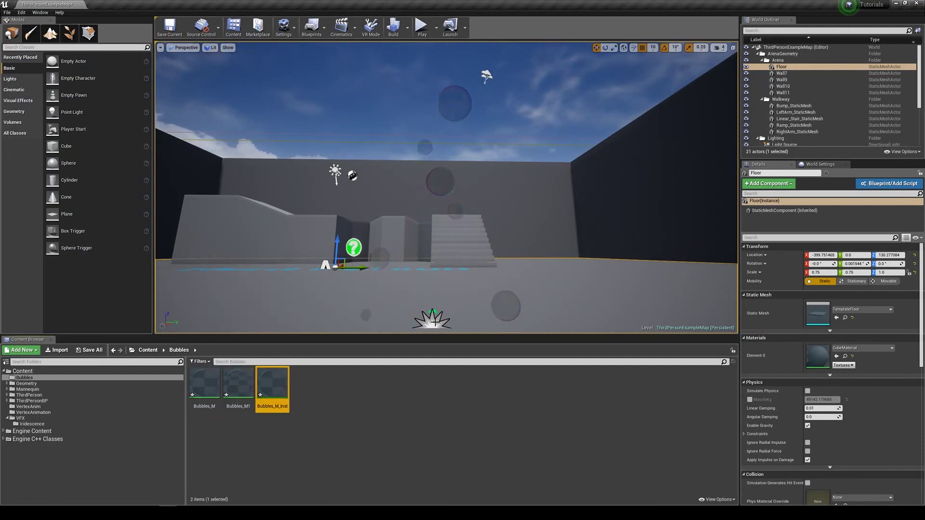
Open Bubbles_M_Inst and enable the overrides for all global scalar parameters, from Exponent to Tiling
double_click(281, 386)
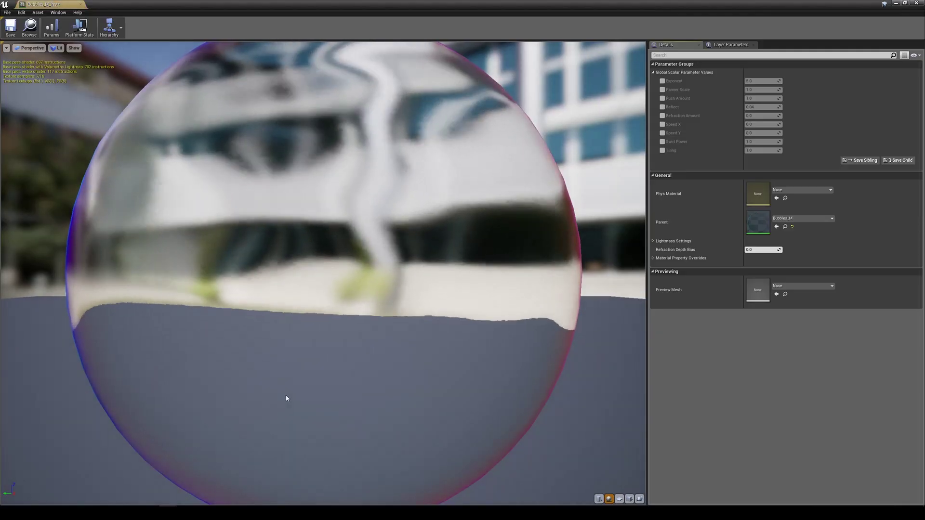
scroll(323, 289, "down", 5)
mouse_move(324, 289)
left_mouse_down()
mouse_move(313, 306)
mouse_move(330, 294)
left_mouse_up()
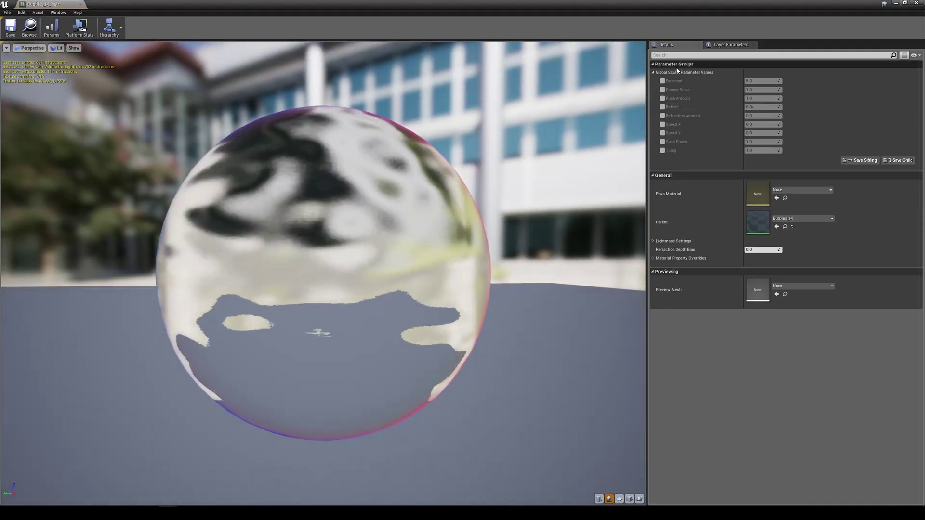
left_click(662, 81)
left_click(662, 89)
left_click(662, 98)
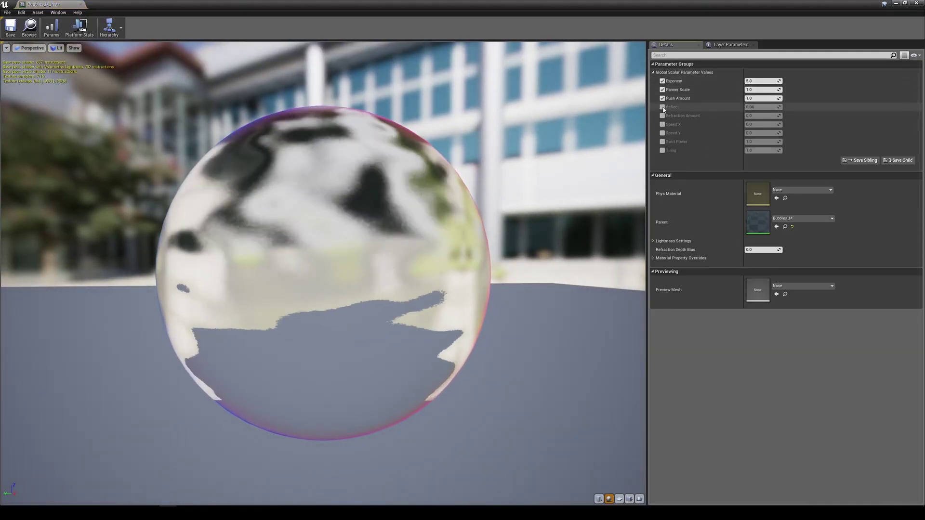
left_click(662, 107)
left_click(662, 116)
left_click(662, 124)
left_click(662, 133)
left_click(662, 141)
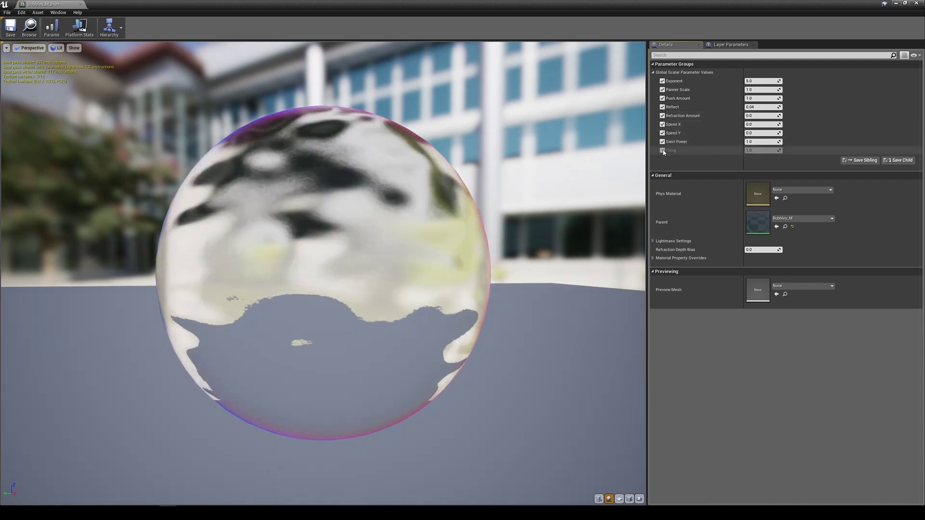
left_click(662, 151)
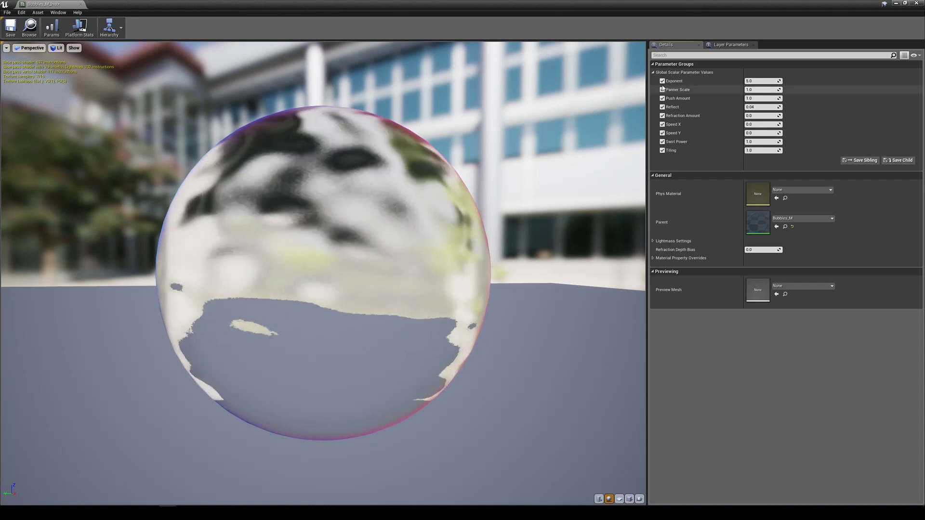
Set the instance's Exponent parameter to 0.124
left_click(764, 82)
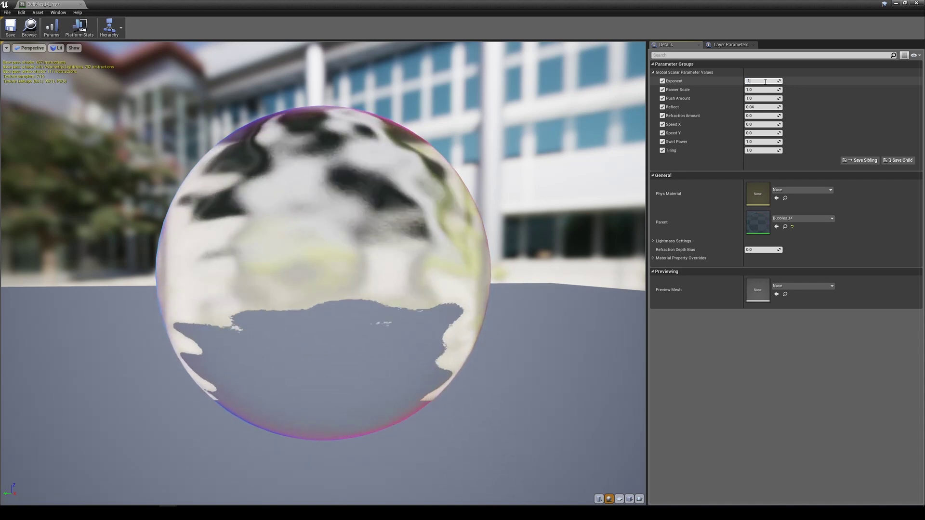
type(".124")
key("Return")
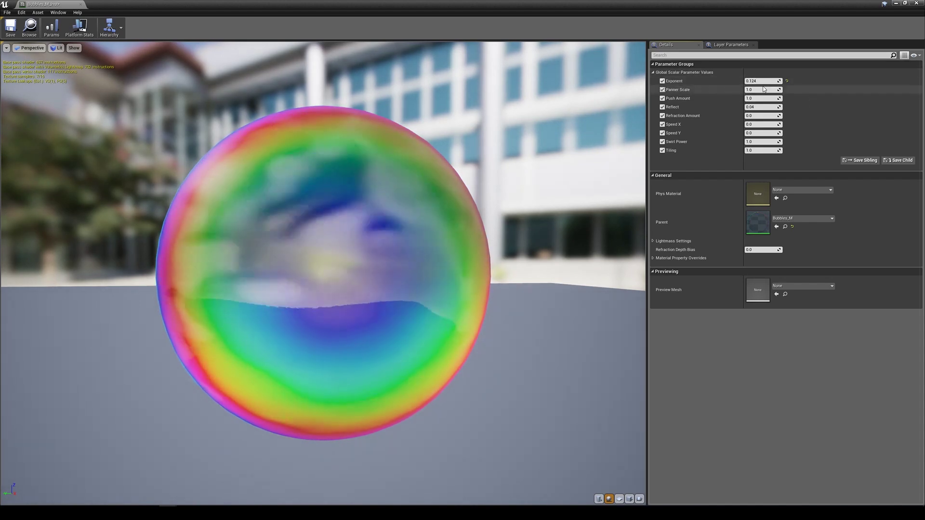
Set Reflect to 0.124, Exponent to 4.8, Panner Scale to 2.0, Push Amount to 1.2 and Speed X to 0.1
left_click(762, 98)
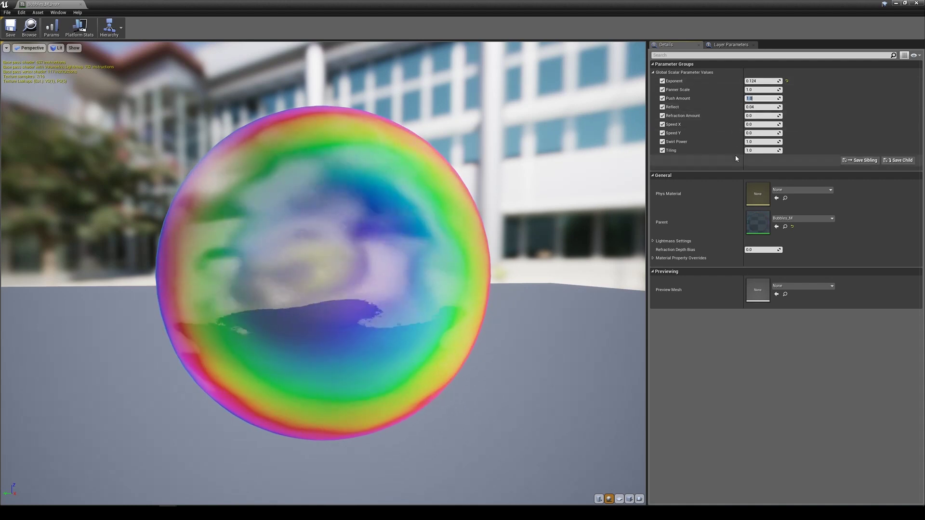
left_click(769, 107)
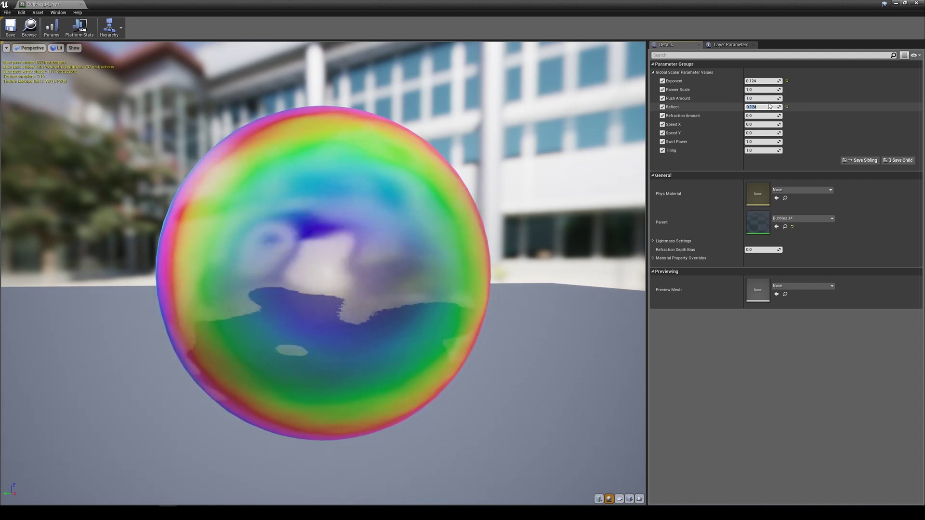
left_click(766, 81)
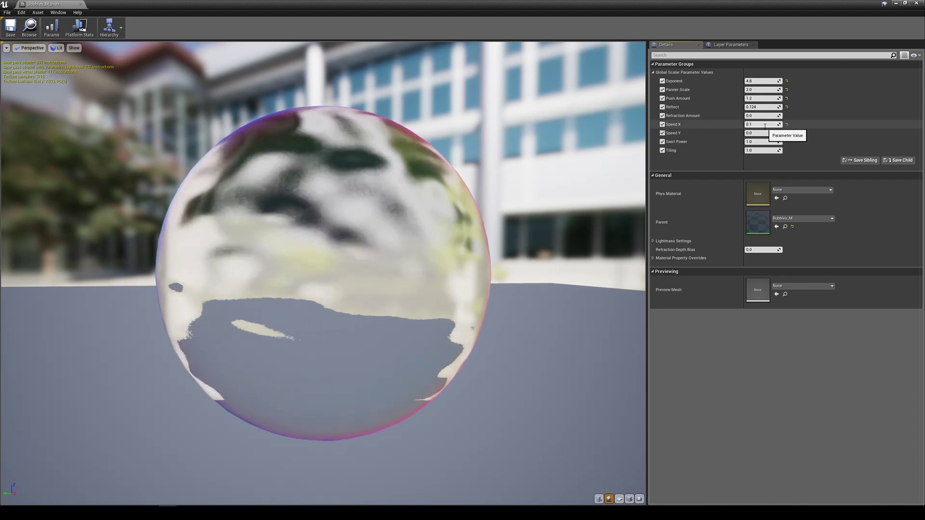
Set the instance's Speed Y to -0.1 and Swirl Power to 2.58
left_click(766, 135)
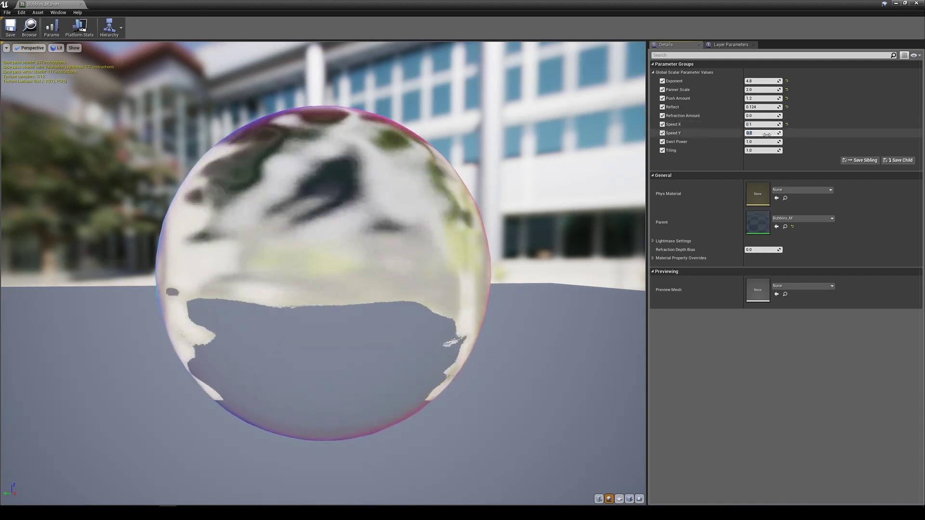
type("-1")
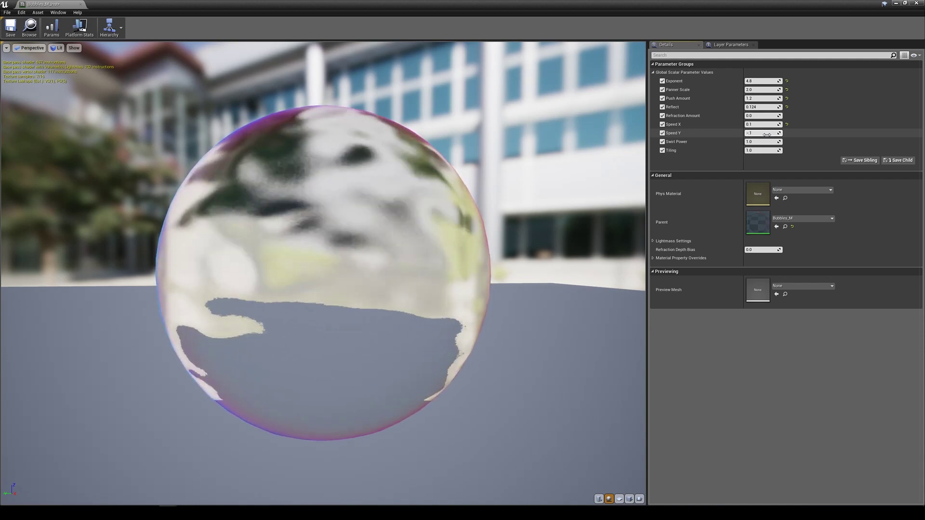
key("Return")
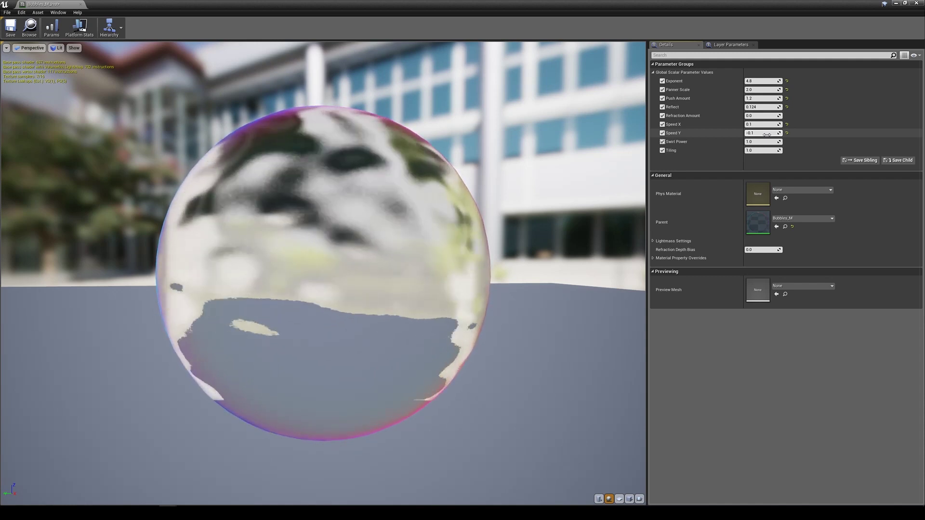
key("Tab")
type("2.58")
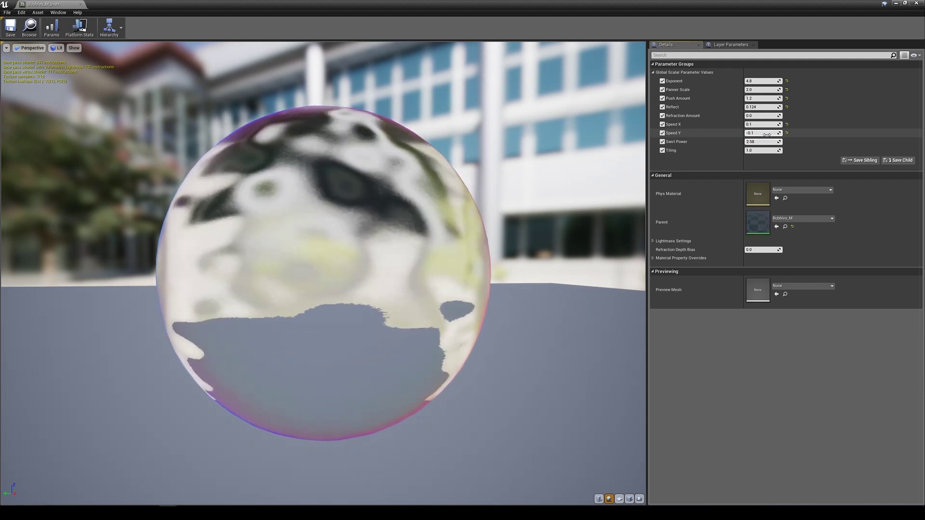
key("Tab")
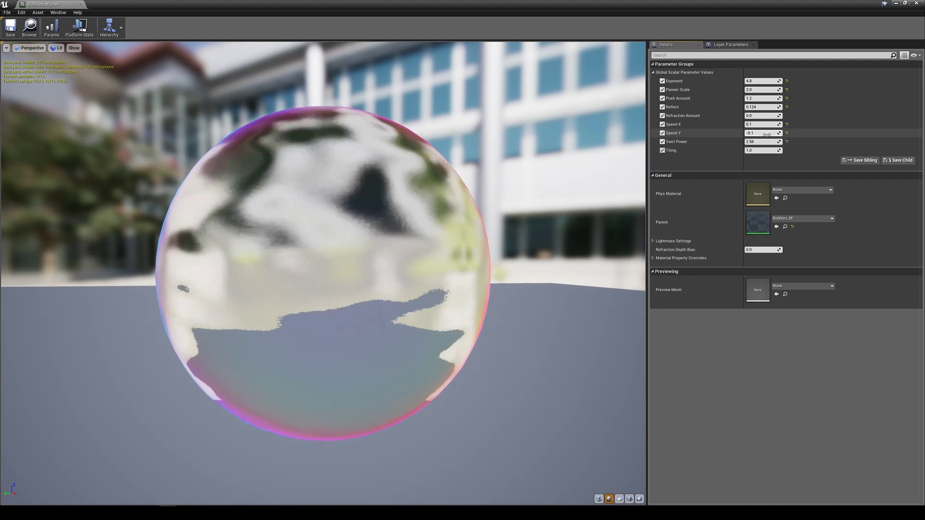
Set Refraction Amount to 1.01 and inspect the bubble in the preview from several angles and distances
left_click_drag(395, 250, 469, 236)
left_click(760, 116)
type("1.01")
key("Return")
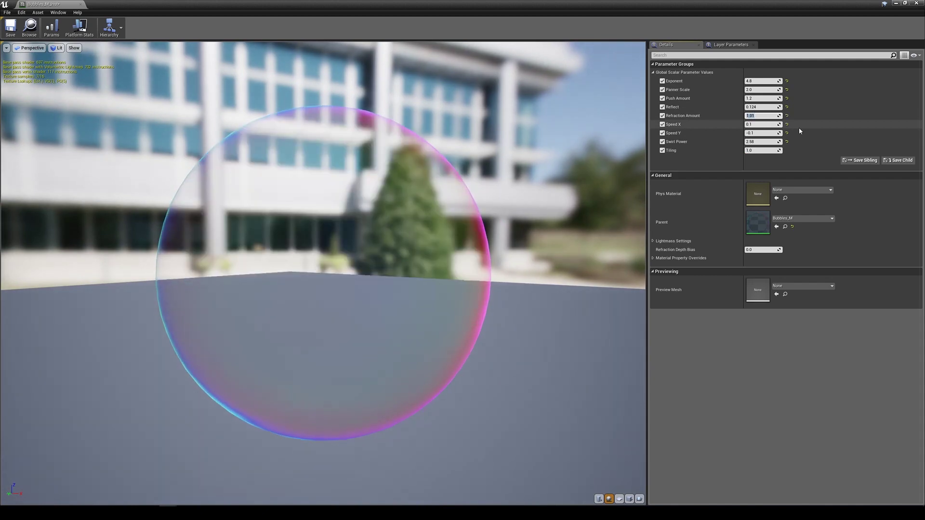
left_click_drag(571, 190, 520, 203)
left_click_drag(319, 306, 410, 308)
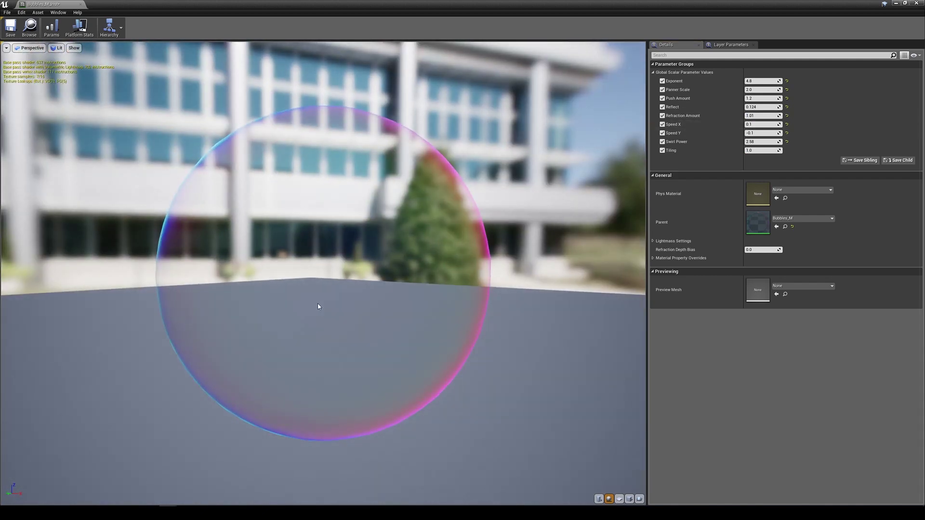
scroll(318, 307, "down", 5)
left_click_drag(317, 306, 261, 282)
right_click_drag(318, 306, 328, 320)
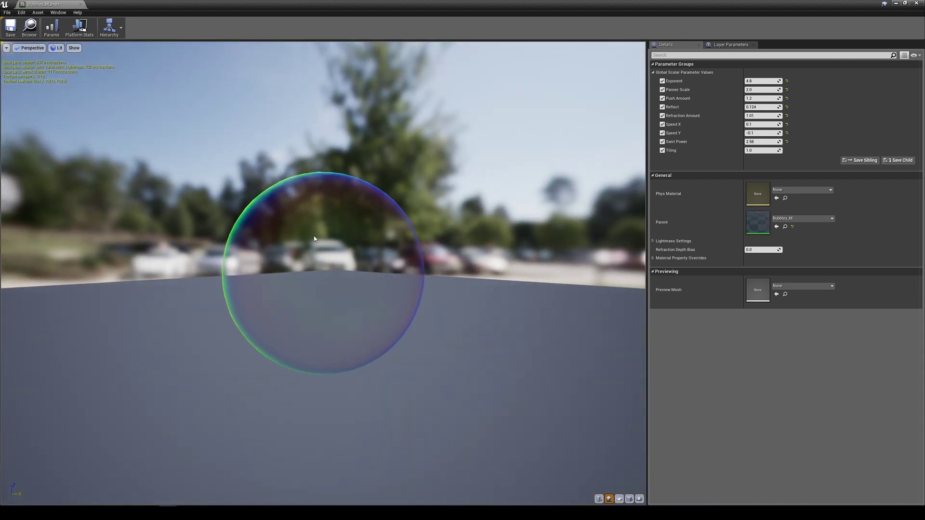
right_click_drag(314, 239, 316, 253)
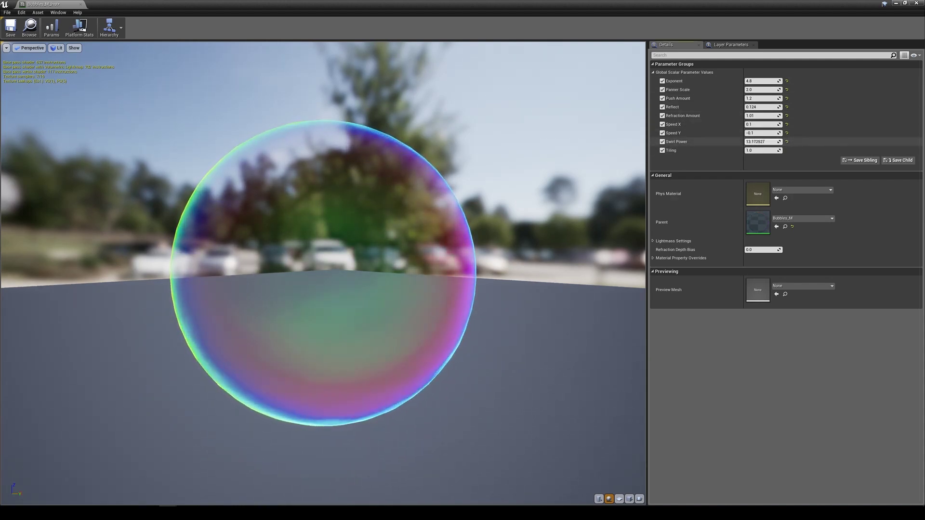
Try a much higher Swirl Power of about 13.17 and reset it to 2.58
left_click_drag(760, 141, 776, 142)
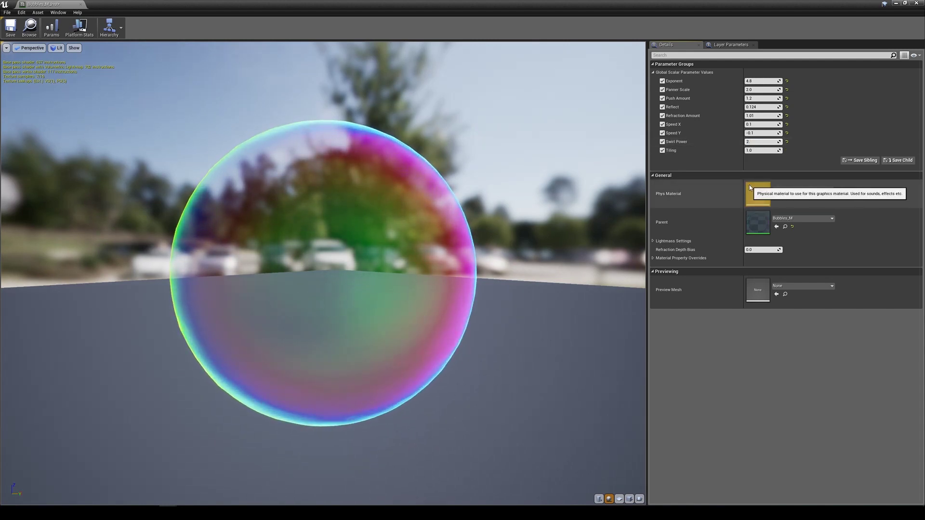
type("2.58")
key("Return")
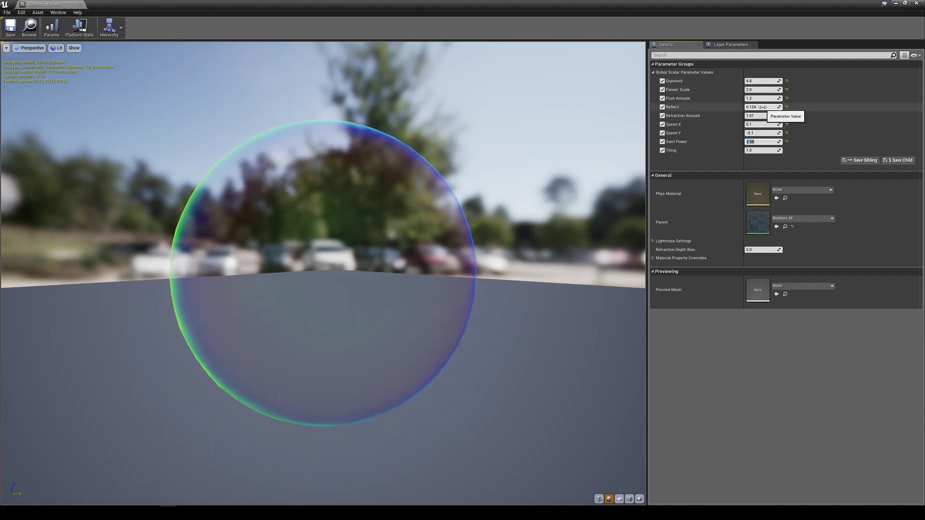
Inspect the bubble up close, save the material instance and return to the level editor
left_click_drag(252, 310, 332, 296)
scroll(355, 177, "up", 4)
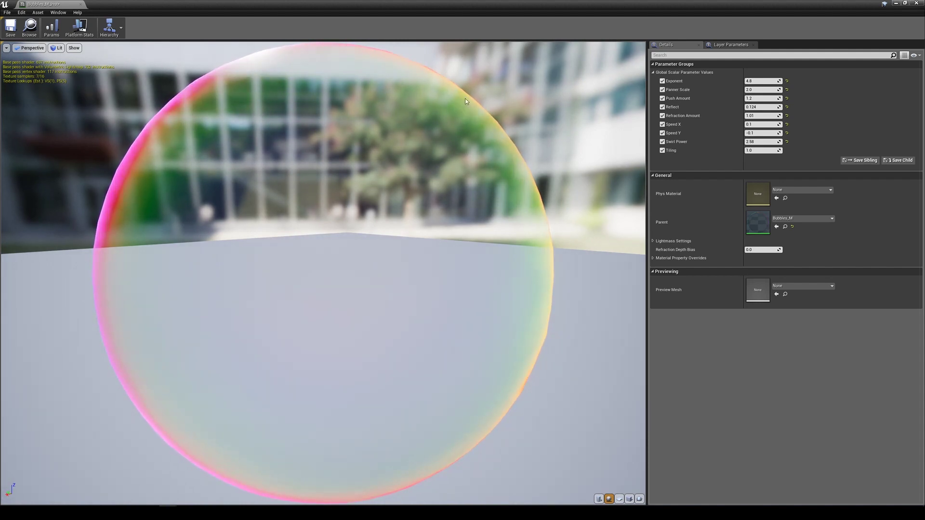
left_click_drag(100, 297, 221, 292)
left_click(10, 28)
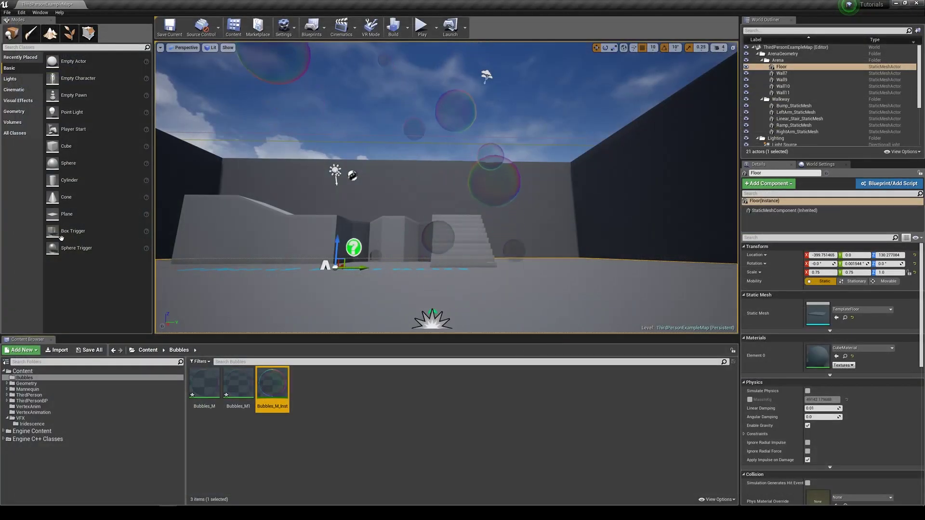
Place a sphere in the level, assign Bubbles_M_Inst to it and inspect it up close
mouse_move(52, 163)
left_mouse_down()
mouse_move(277, 268)
mouse_move(279, 210)
left_mouse_up()
mouse_move(272, 382)
left_mouse_down()
mouse_move(867, 359)
mouse_move(819, 357)
left_mouse_up()
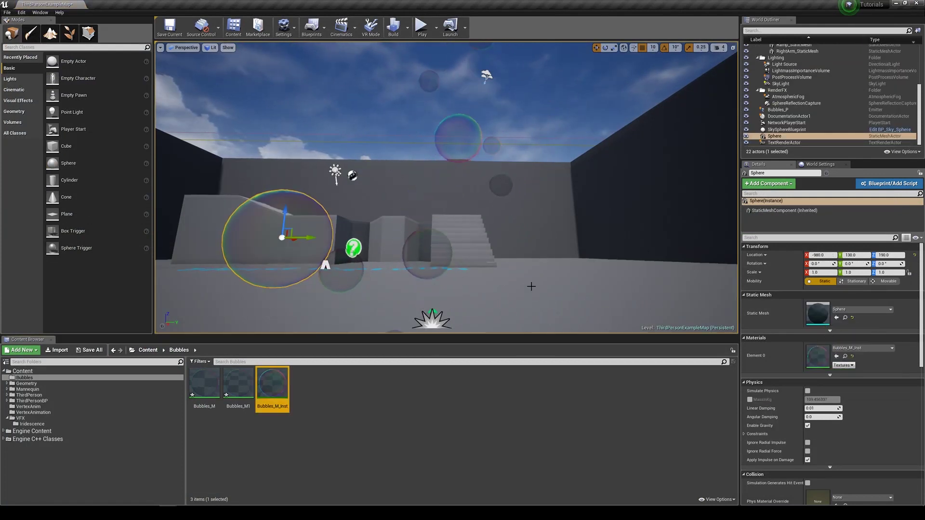
left_click(531, 231)
key("a")
right_click_drag(531, 231, 489, 292)
key("w")
key("s")
key("a")
key("d")
key("s")
key("w")
left_click(488, 292)
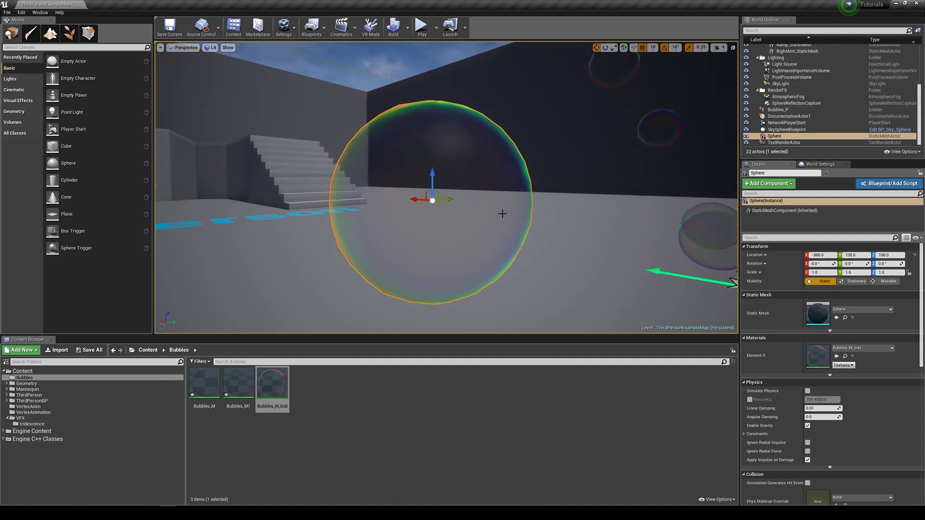
Delete the test sphere from the level
key("Delete")
key("s")
right_click_drag(449, 256, 444, 253)
Create a particle system named Bubble_P in the Bubbles folder and open it for editing
right_click(321, 393)
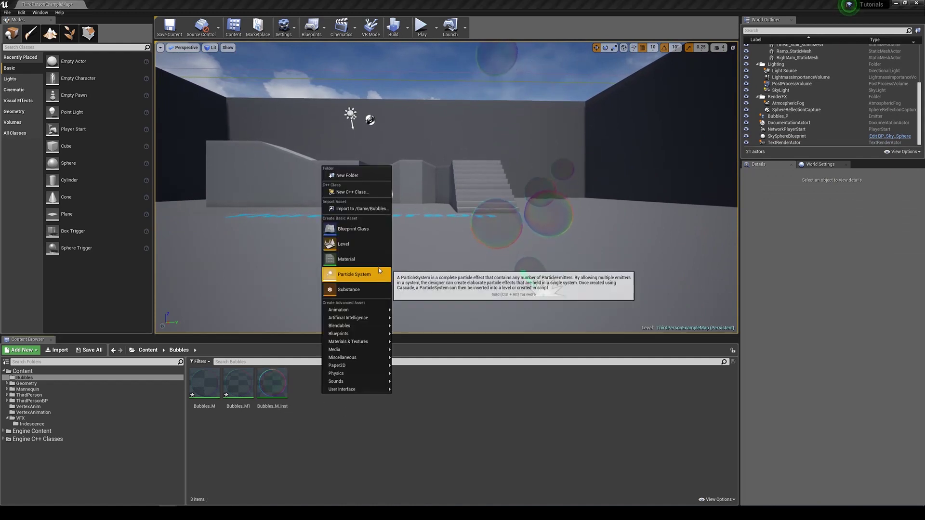
left_click(379, 273)
type("Bubb")
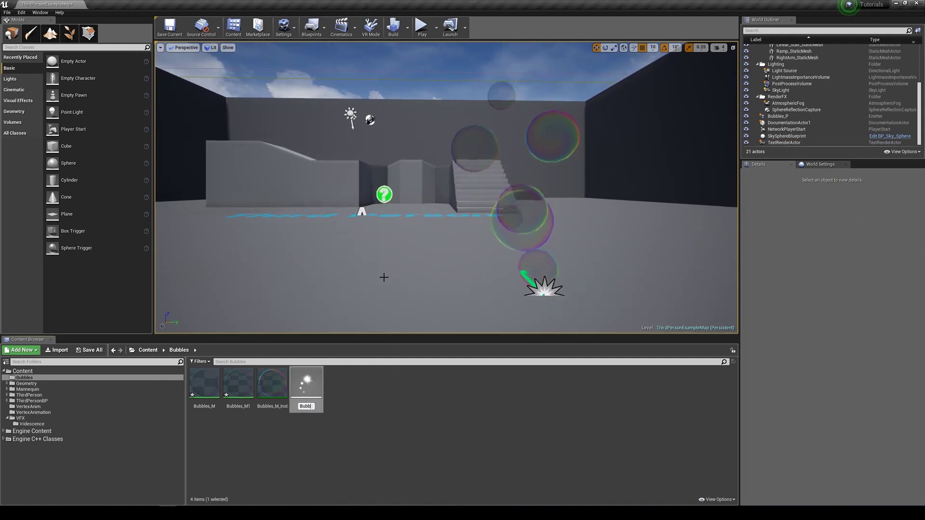
type("le_P")
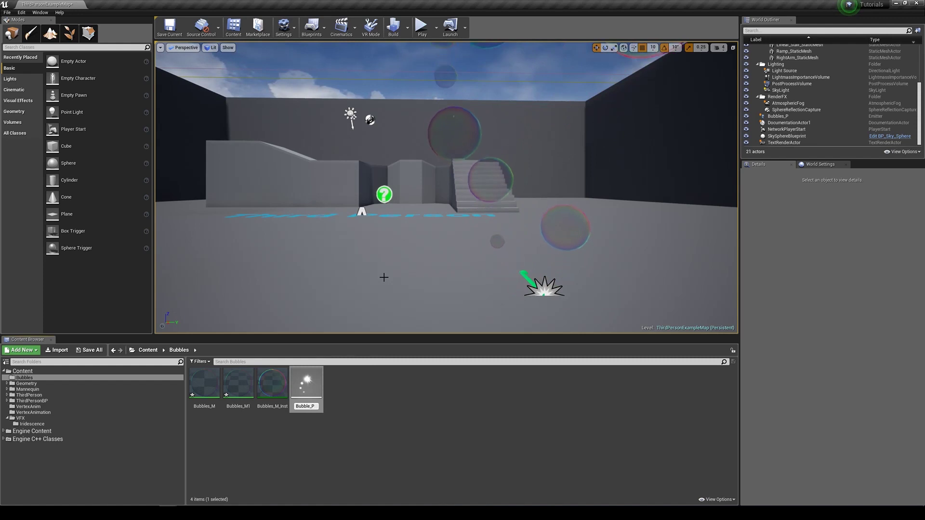
key("Return")
double_click(204, 384)
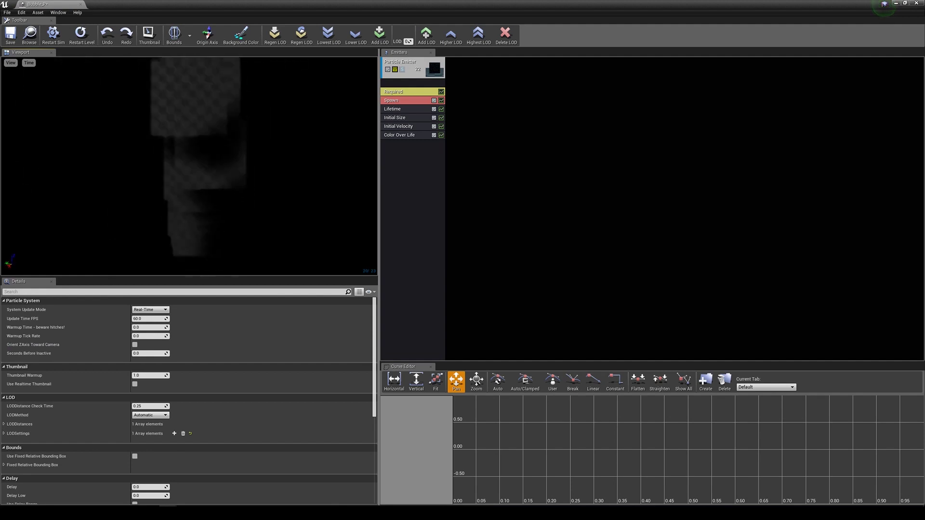
Add a Mesh Data type module to the particle emitter and set its mesh to the EngineMeshes Sphere
right_click(412, 158)
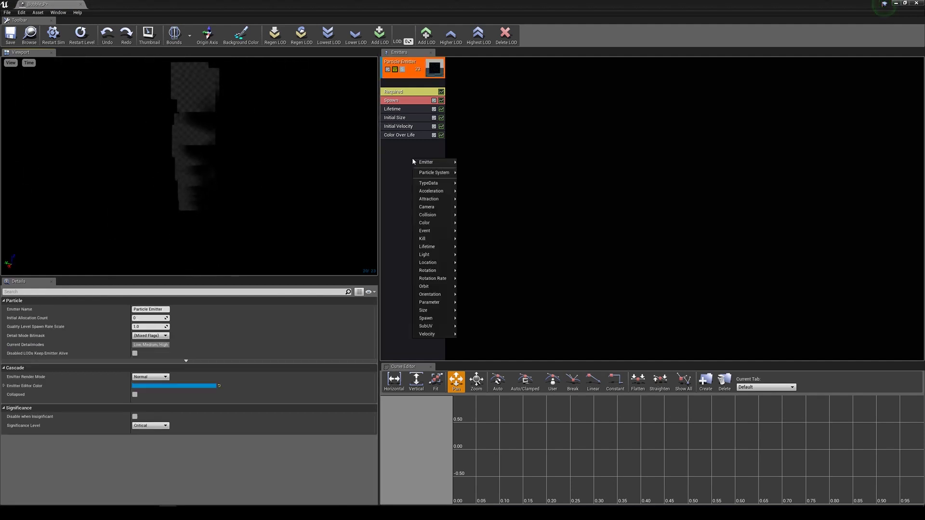
mouse_move(428, 183)
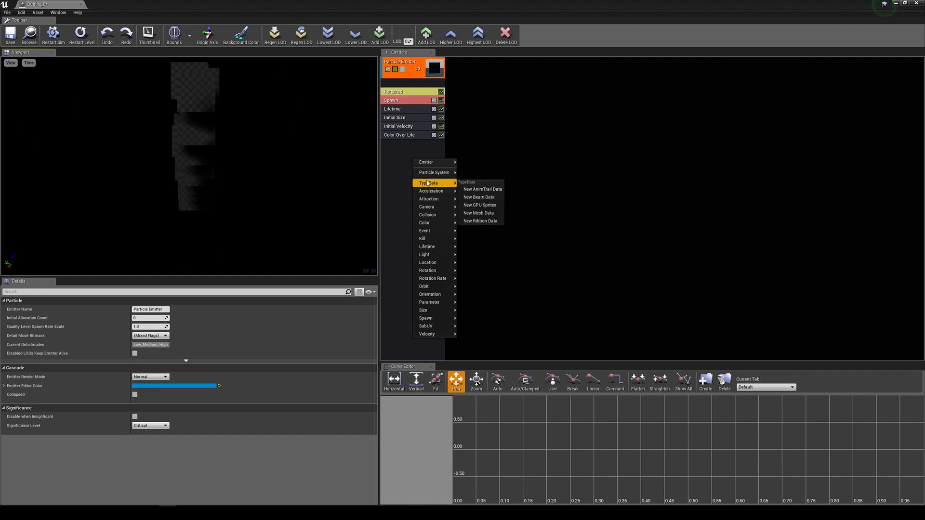
left_click(499, 215)
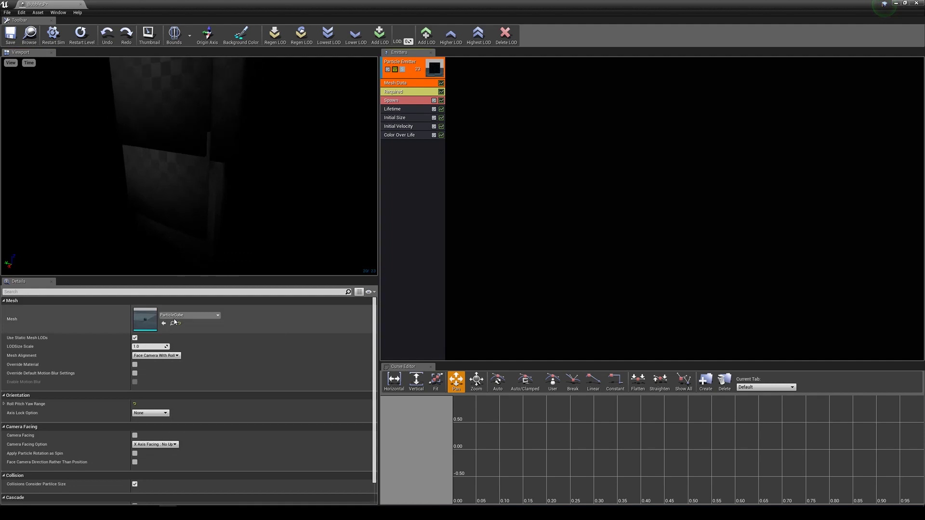
left_click(187, 316)
type("sphere")
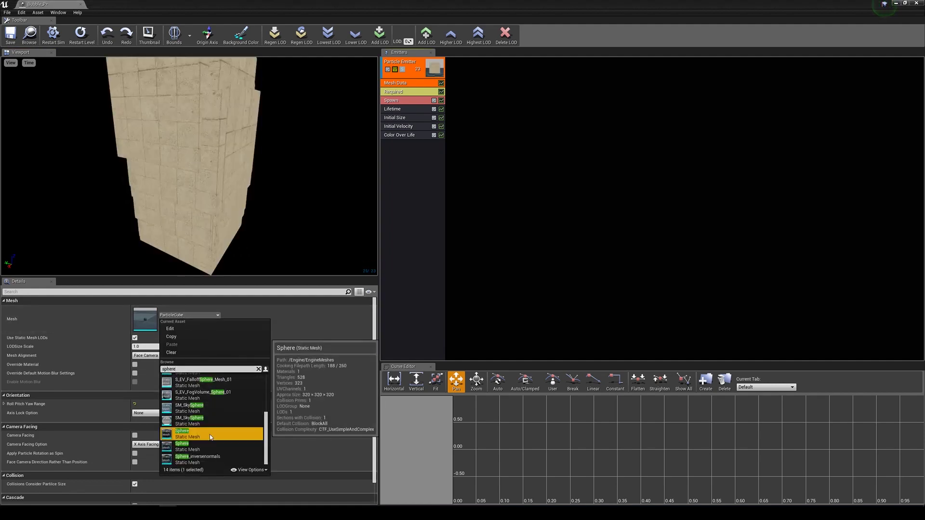
left_click(182, 432)
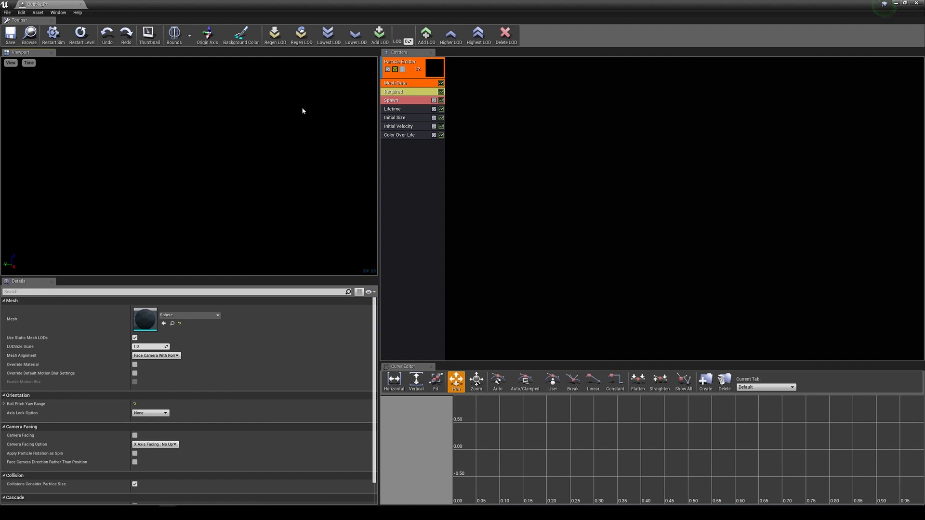
Move the particle editor window aside and place Bubble_P in the level to view its particles
left_click_drag(330, 7, 628, 218)
left_click_drag(205, 384, 270, 265)
right_click_drag(270, 265, 308, 284)
right_click_drag(424, 246, 403, 213)
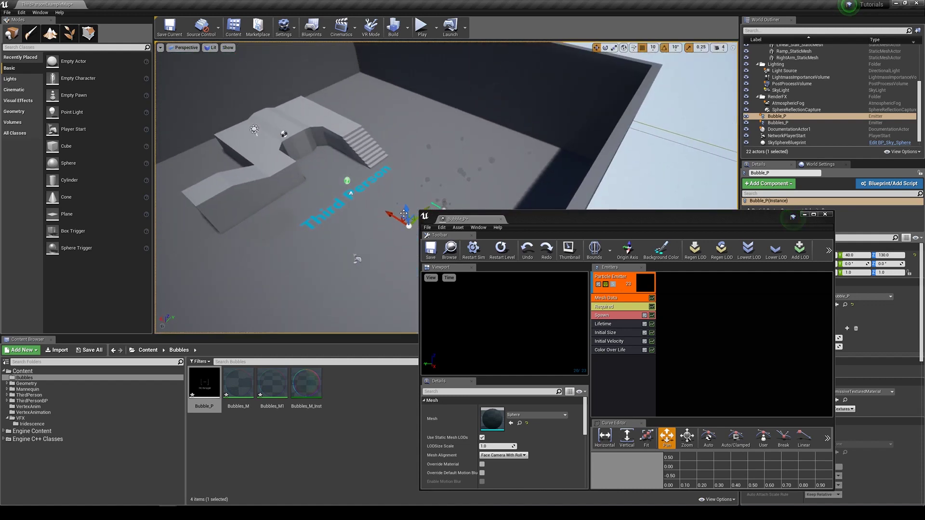
key("s")
right_click_drag(348, 182, 366, 179)
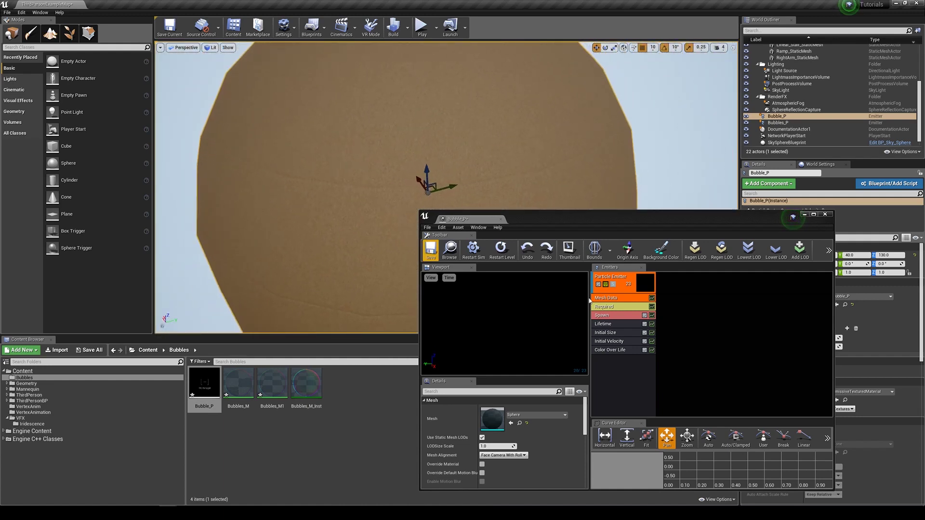
Set the Initial Size module's Start Size maximum and minimum to 0.1 on the X, Y and Z axes
left_click(619, 308)
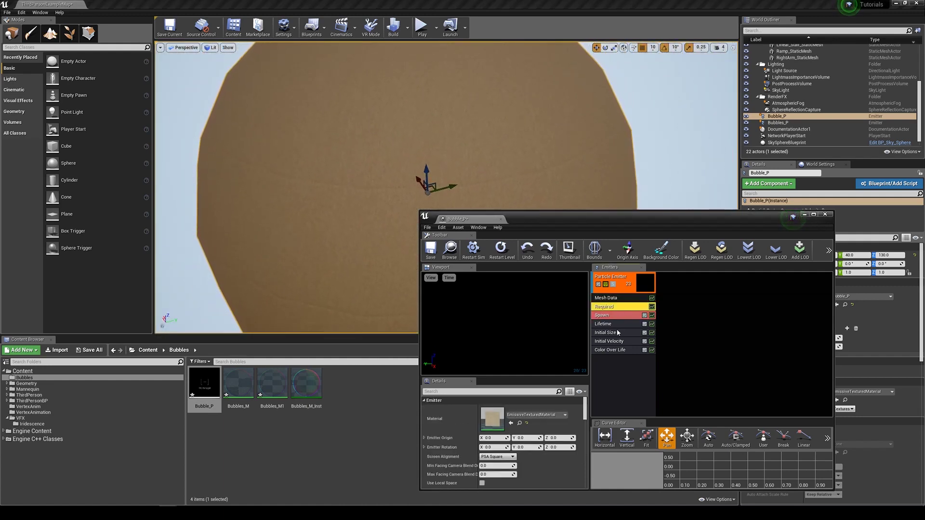
left_click(611, 333)
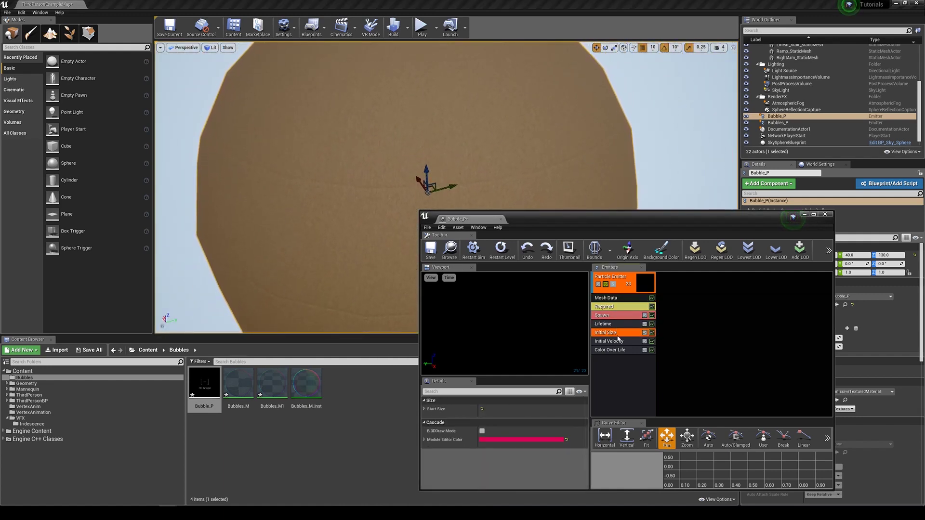
left_click(424, 409)
left_click(427, 418)
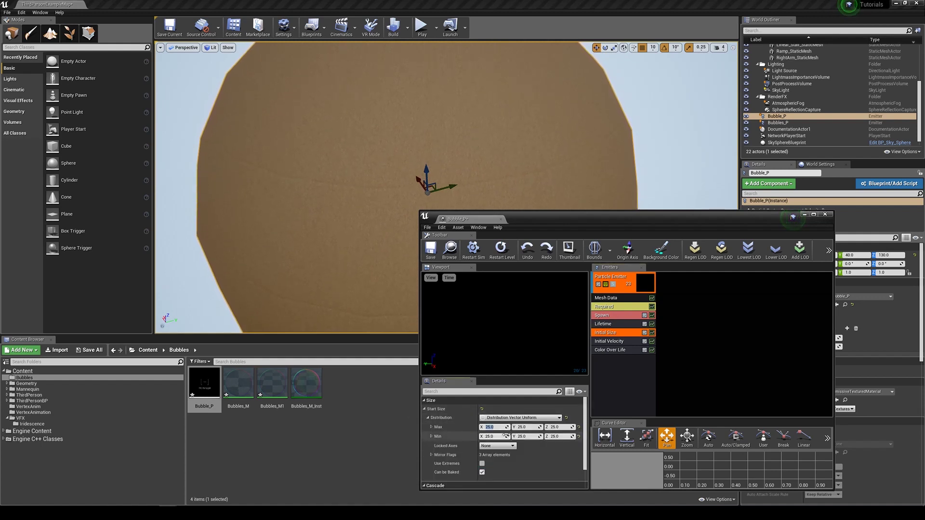
key("Tab")
type(".1")
key("Tab")
type(".1")
key("Tab")
type(".1")
key("Tab")
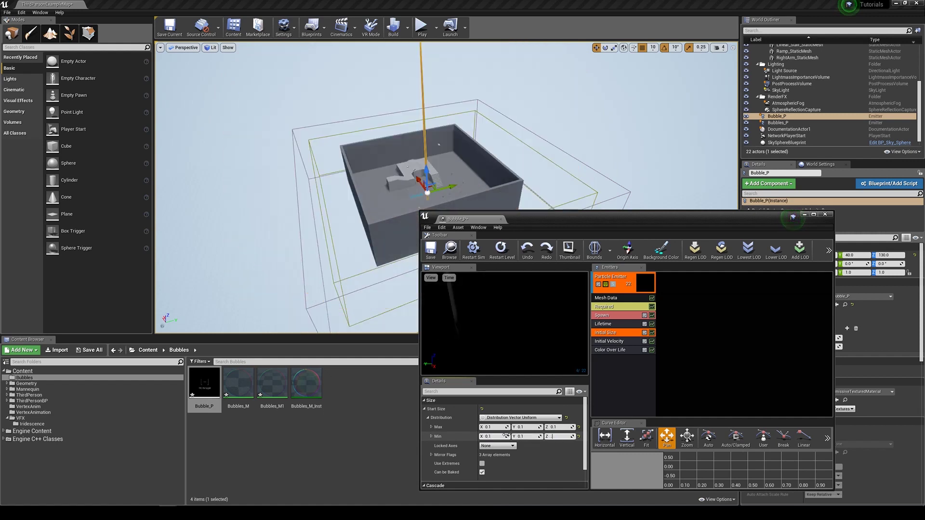
Set the Start Size minimum to 0.05 on the X, Y and Z axes
key("w")
mouse_move(366, 164)
right_mouse_down()
mouse_move(341, 180)
mouse_move(382, 176)
mouse_move(366, 178)
right_mouse_up()
left_click(497, 436)
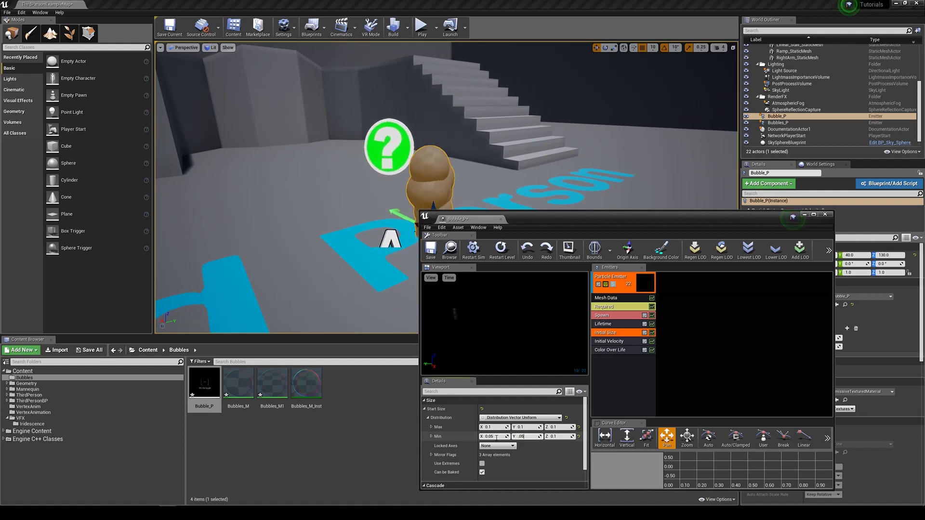
Set the Start Size's Locked Axes to XYZ in the Initial Size module
left_click_drag(482, 218, 539, 227)
right_click_drag(338, 169, 337, 169)
left_click(570, 455)
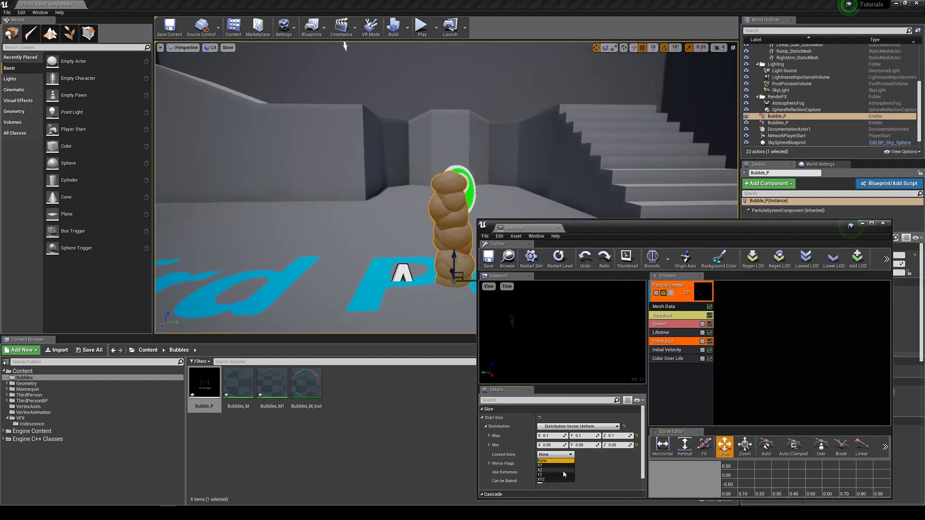
left_click(561, 479)
right_click_drag(337, 169, 332, 168)
right_click_drag(337, 46, 340, 45)
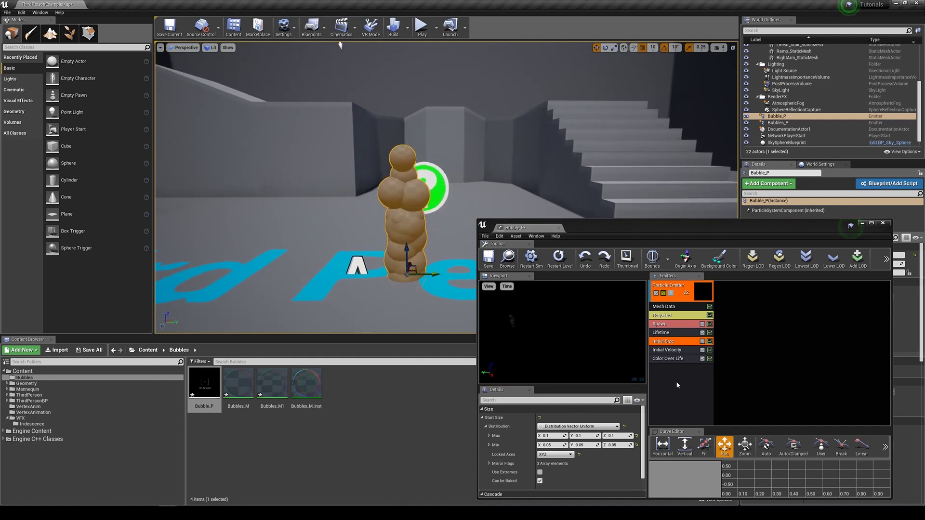
Enable Override Material in the emitter's Mesh Data module
left_click(675, 316)
left_click(676, 306)
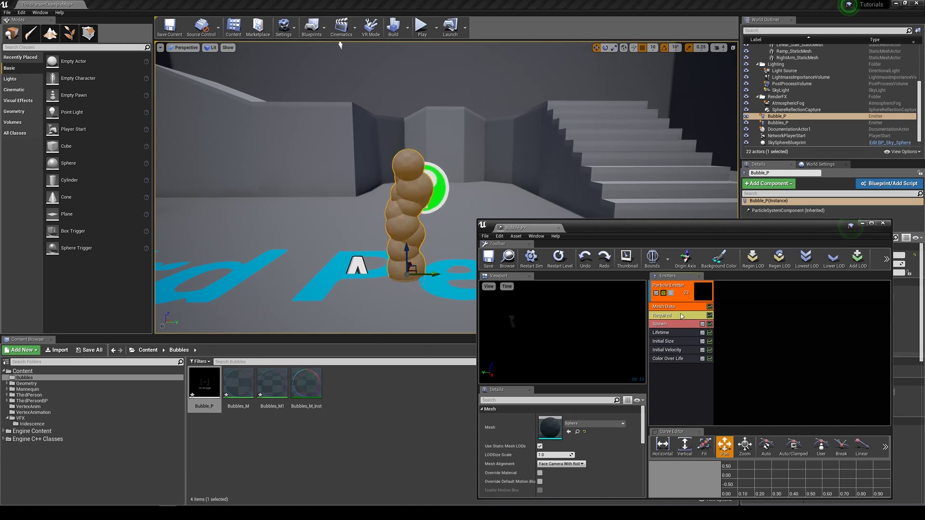
left_click_drag(667, 220, 667, 201)
scroll(579, 430, "down", 1)
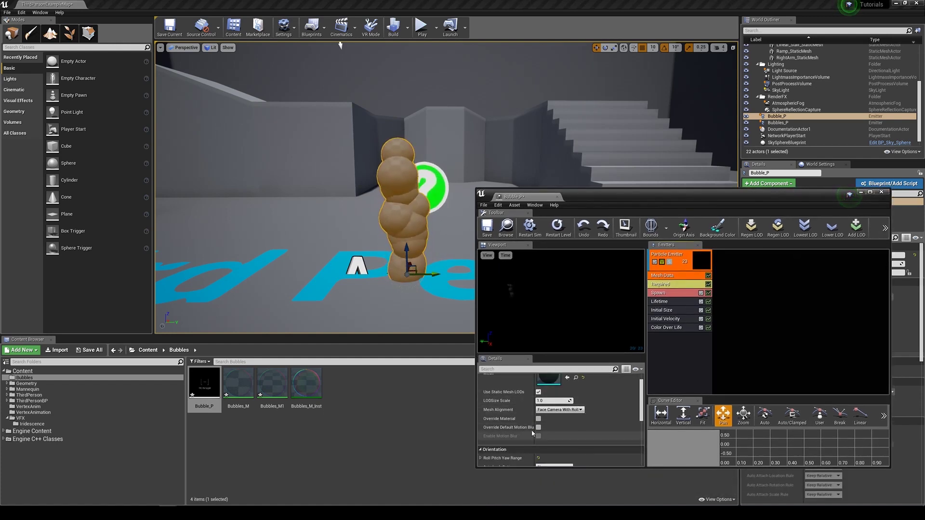
left_click(538, 418)
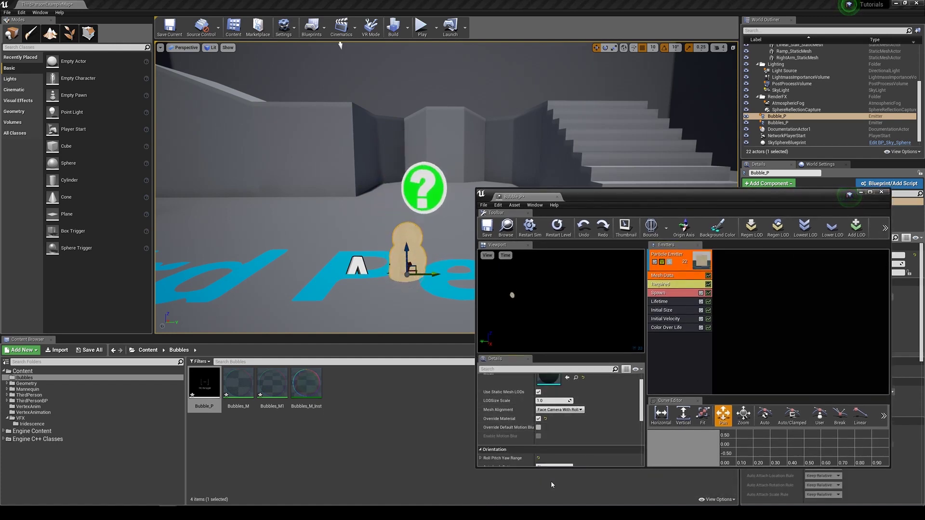
Assign Bubbles_M_Inst as the emitter's material in the Required module
left_click(678, 286)
scroll(614, 443, "up", 1)
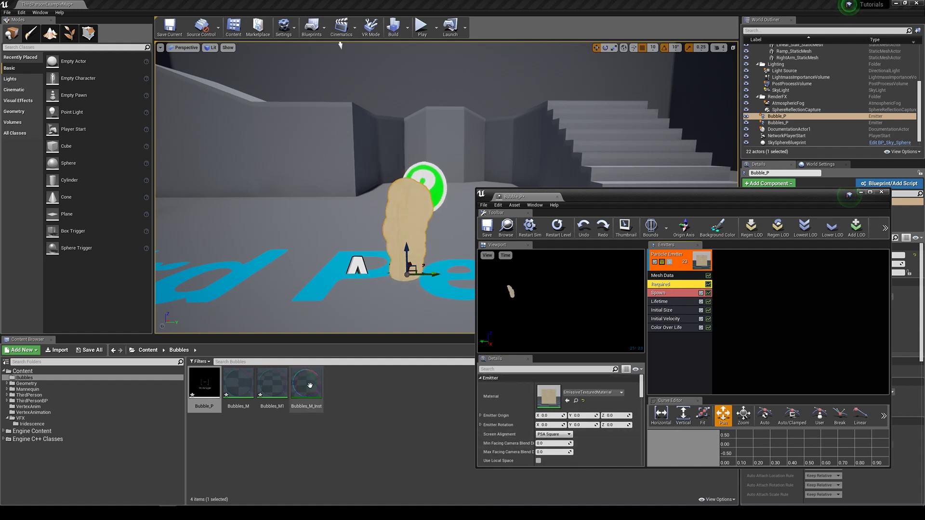
left_click_drag(310, 385, 548, 396)
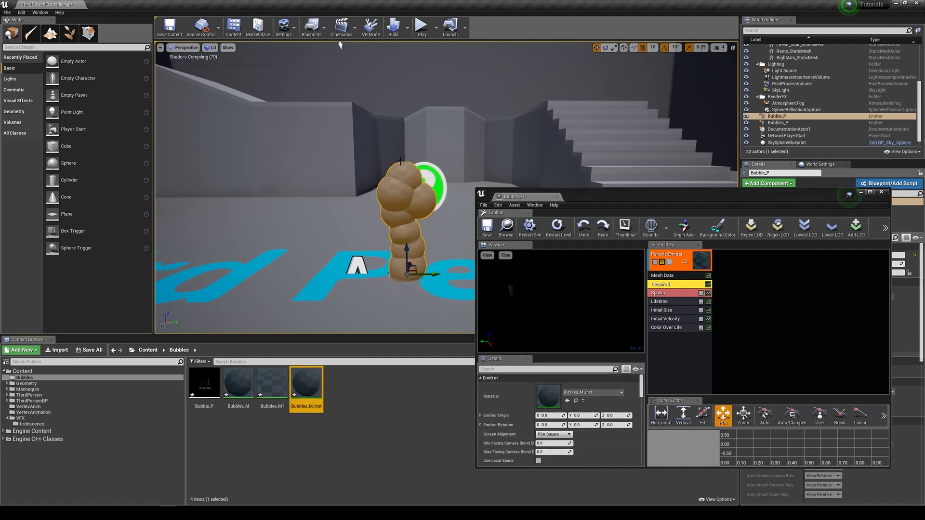
Delete the Color Over Life module from the particle emitter
left_click_drag(647, 196, 651, 178)
left_click(673, 326)
left_click(687, 314)
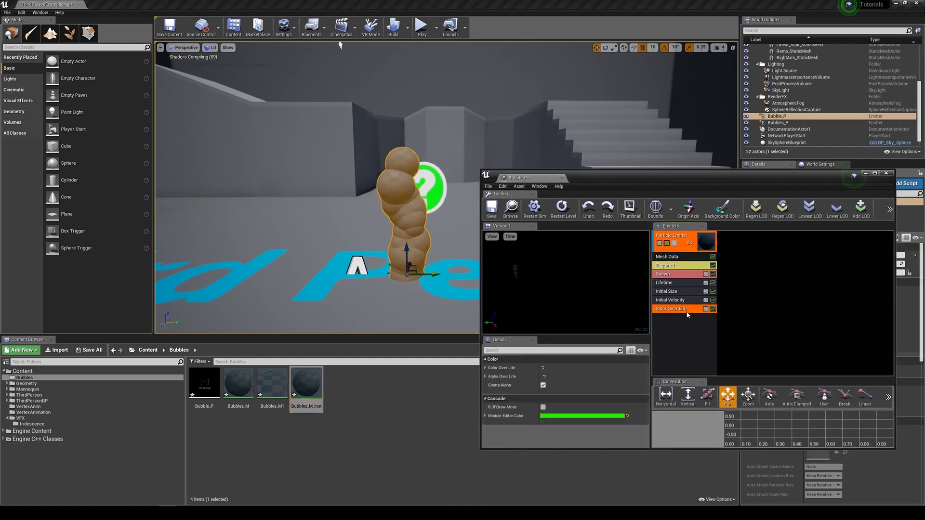
Set the Initial Velocity module's Start Velocity on Z to a maximum of 50 and a minimum of 20
left_click(684, 303)
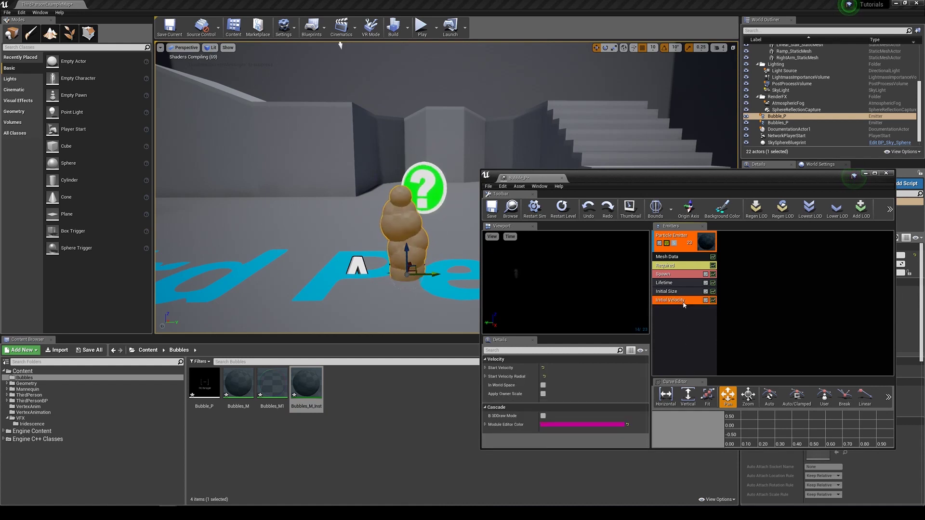
left_click(485, 368)
left_click(485, 386)
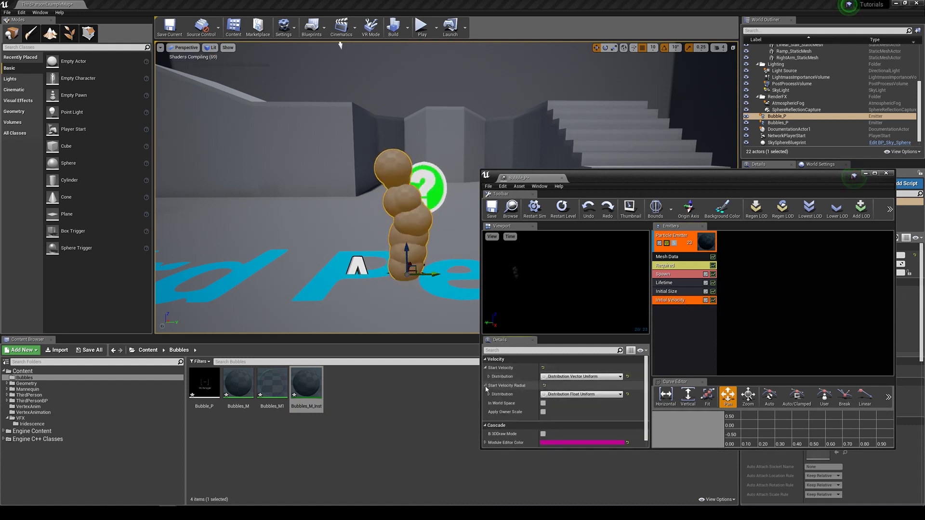
left_click(489, 377)
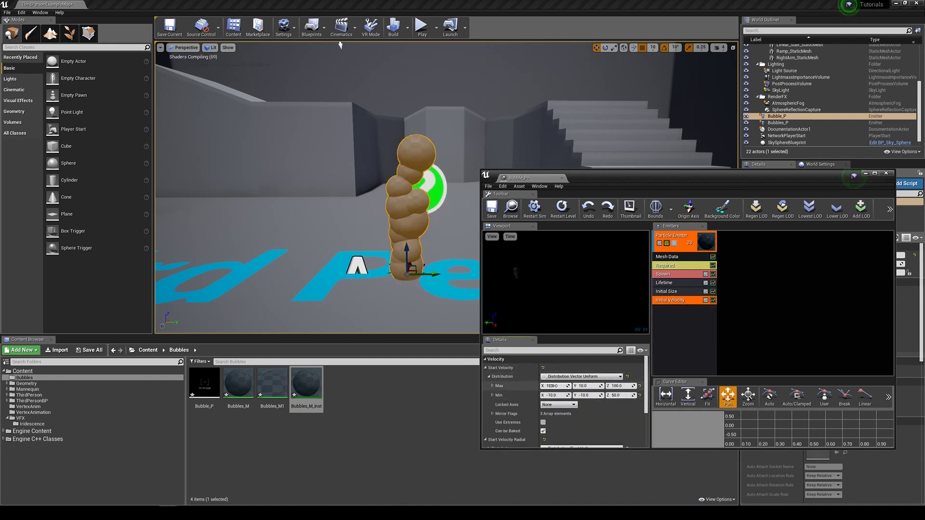
left_click(619, 386)
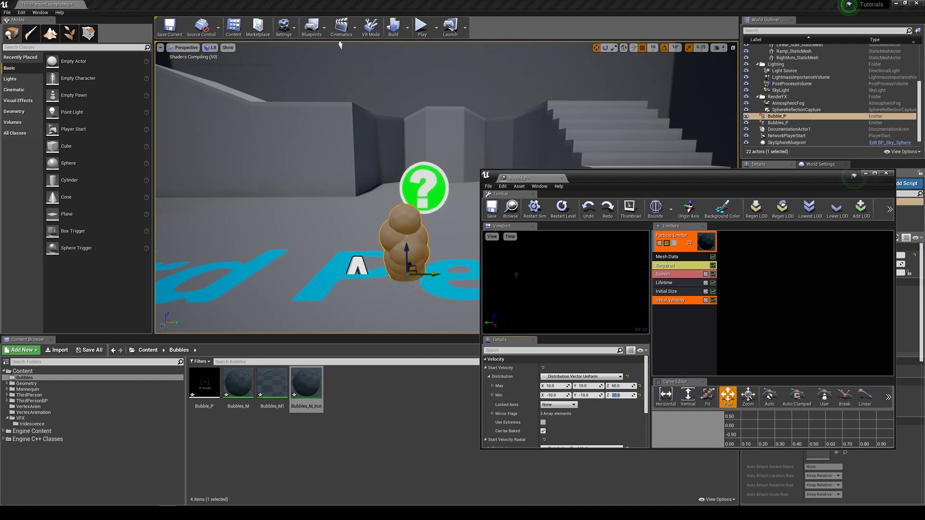
Set the Lifetime module's maximum to 5
left_click(672, 267)
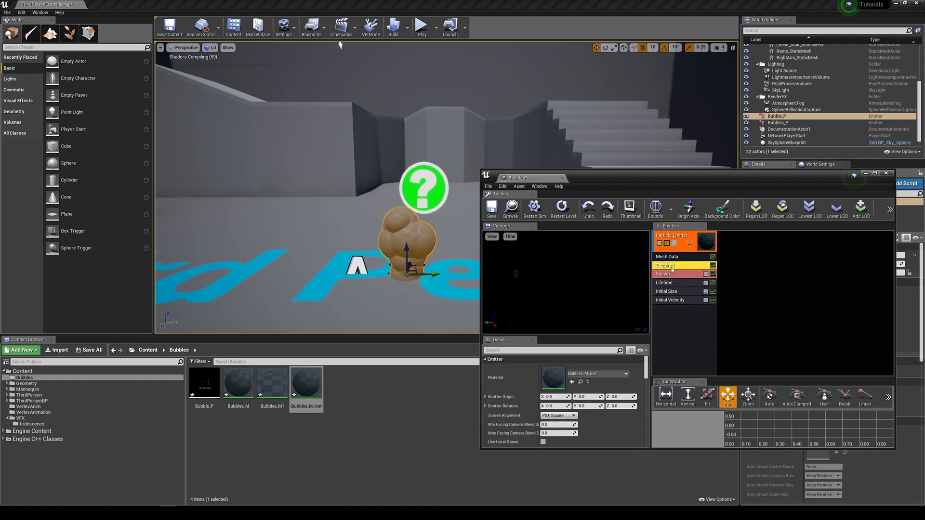
left_click(677, 283)
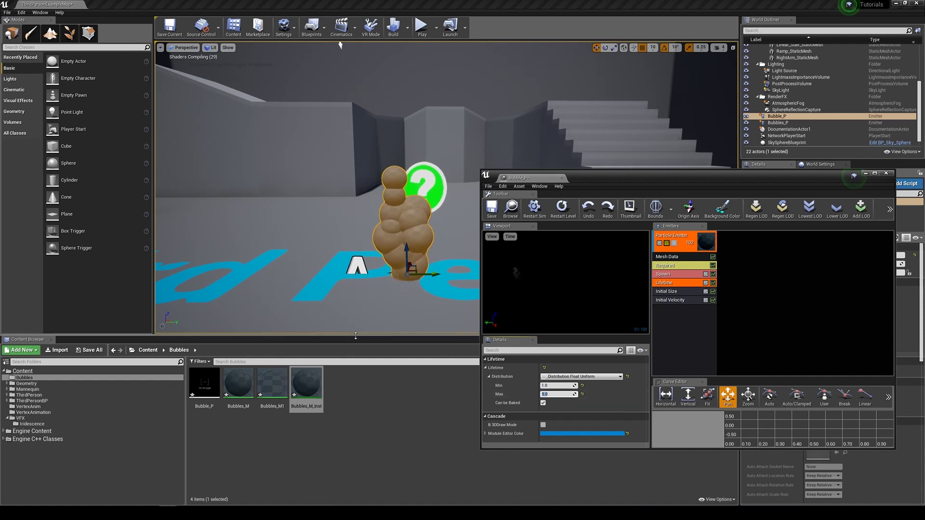
Add a Size By Life module to the particle emitter
right_click(677, 326)
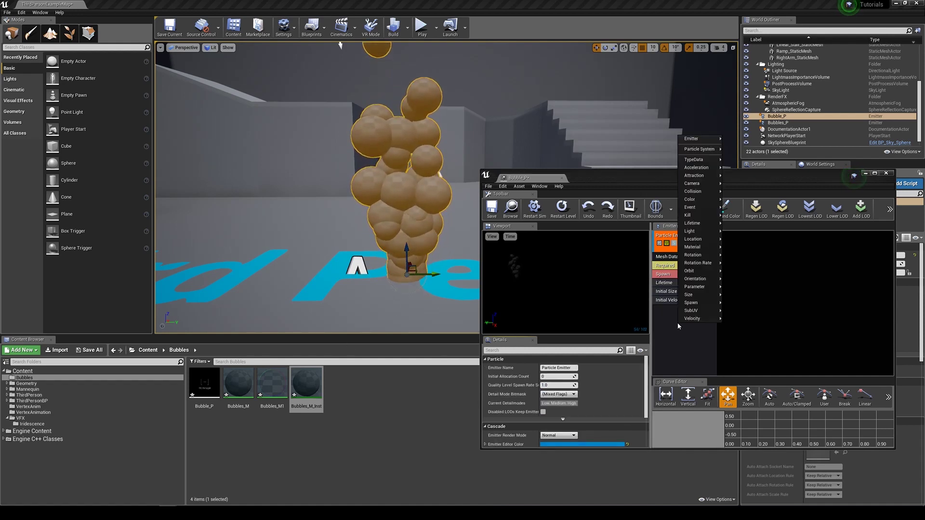
right_click(669, 318)
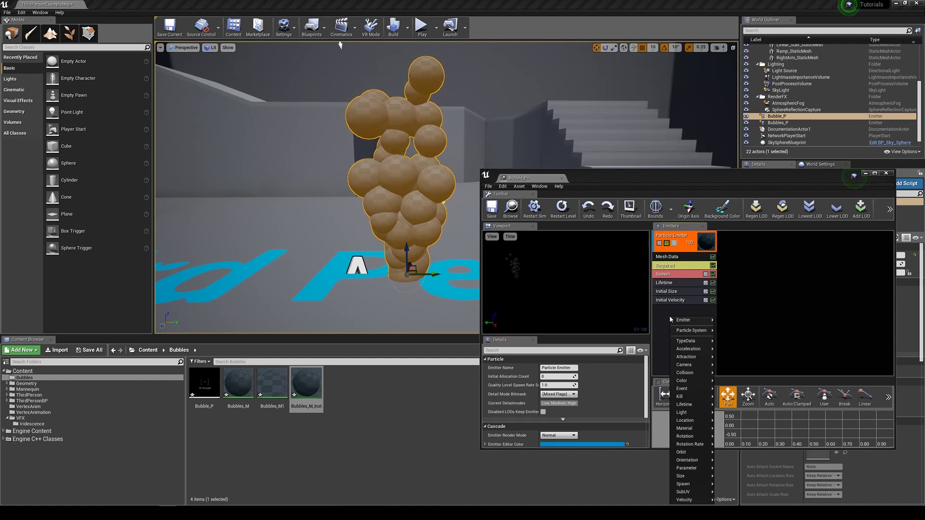
mouse_move(670, 320)
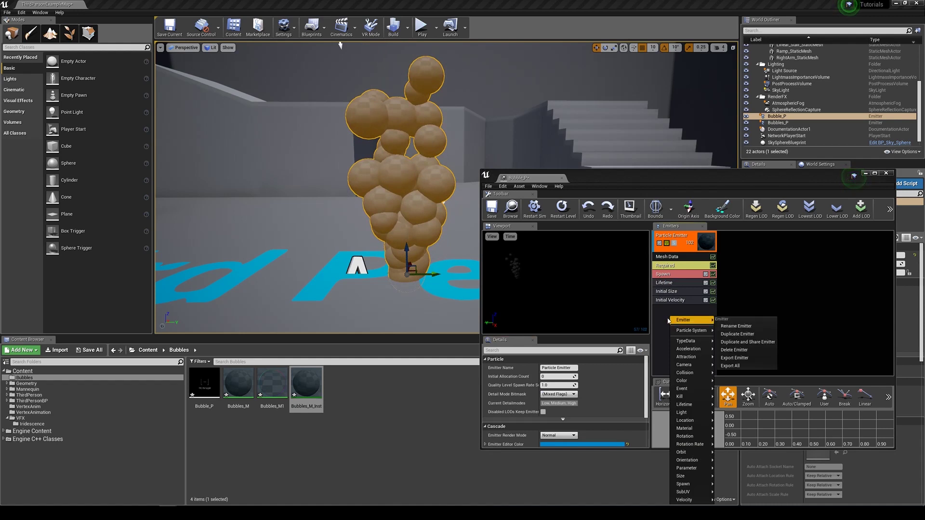
mouse_move(703, 479)
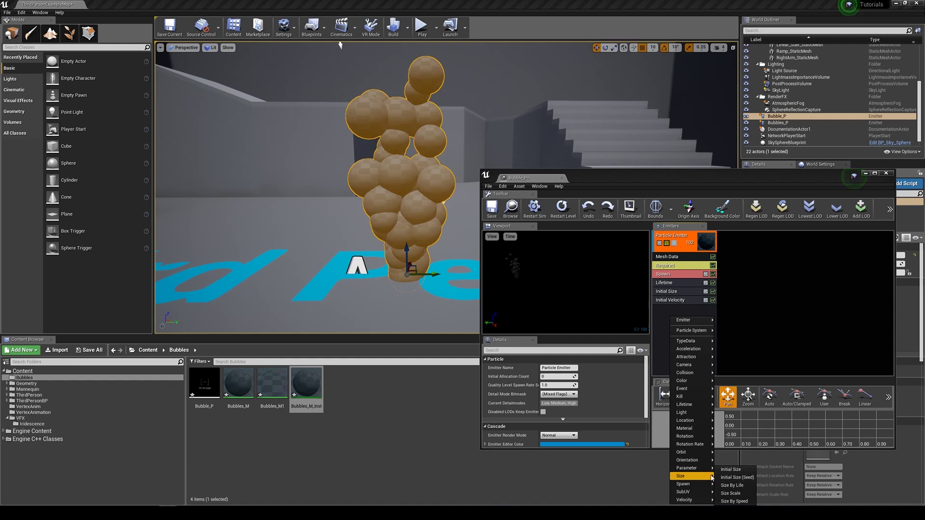
left_click(737, 485)
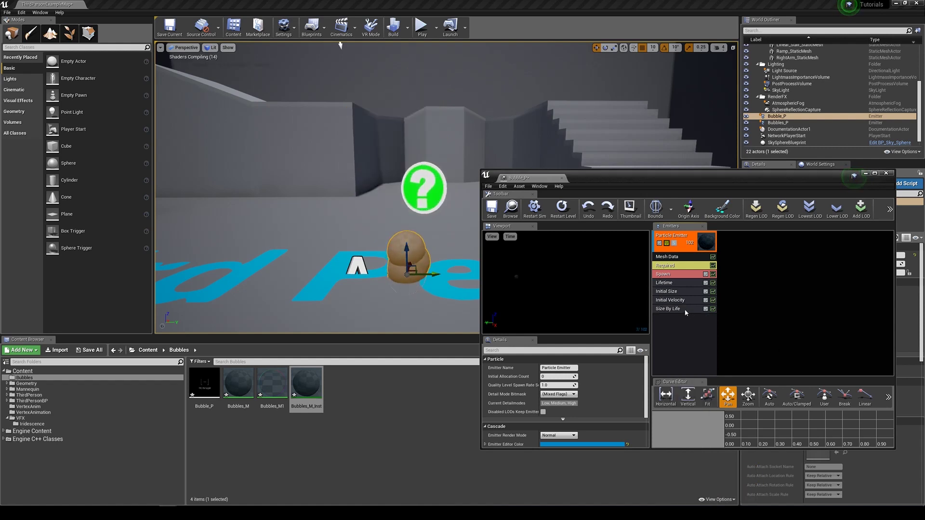
Add three points to the constant curve of the Size By Life module's Life Multiplier
left_click(485, 368)
left_click(489, 377)
left_click(492, 385)
left_click(496, 395)
left_click(582, 395)
Set the Out Val of curve point 0 to 0.0 on the X, Y and Z axes
scroll(512, 396, "down", 1)
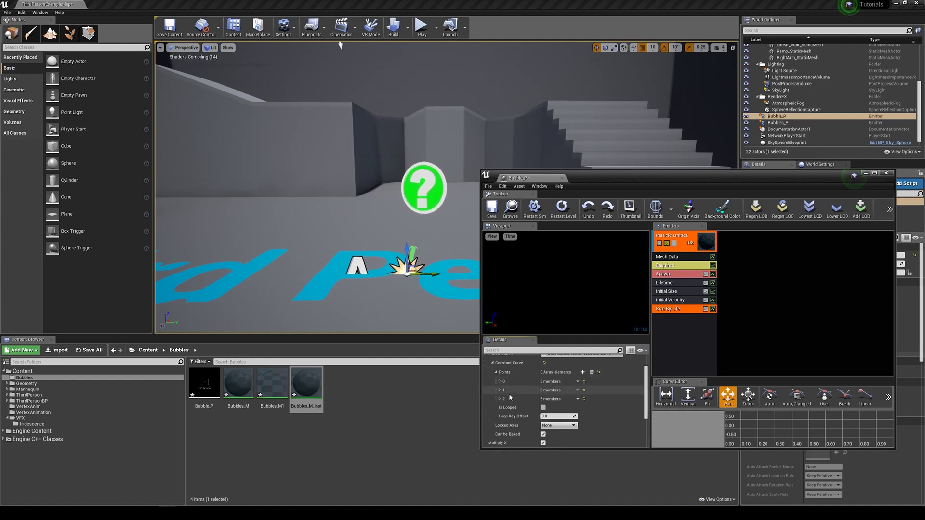
left_click(499, 382)
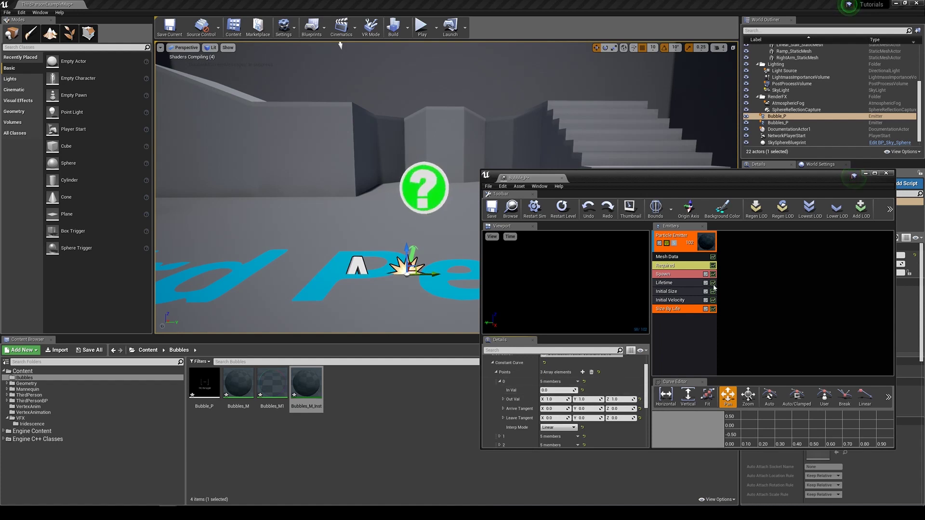
left_click(669, 291)
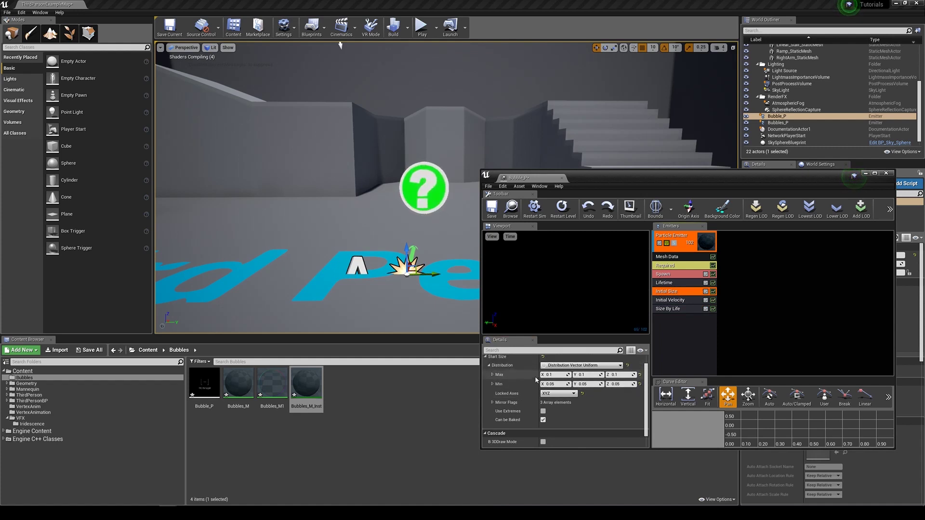
left_click(672, 309)
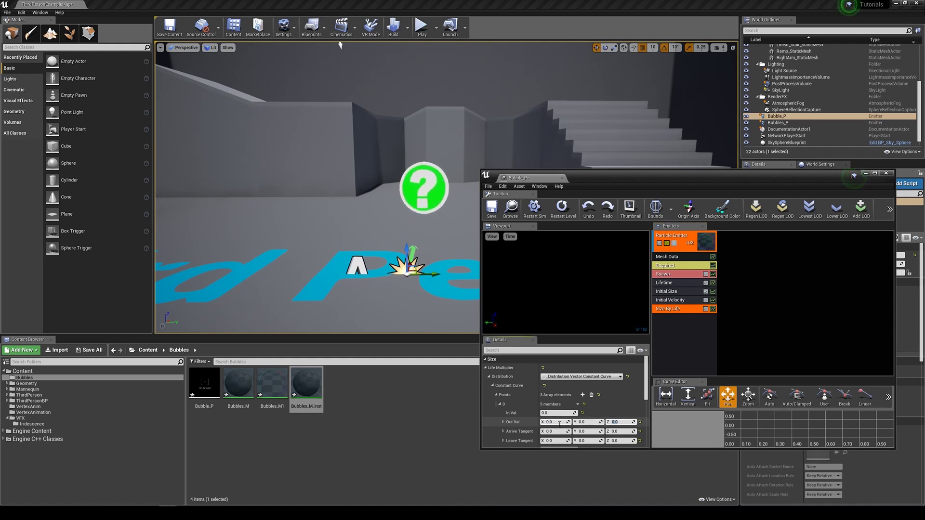
Set the In Val of curve point 1 to 0.1, with its Out Val at 1.0 on all axes
scroll(559, 424, "down", 2)
left_click(500, 414)
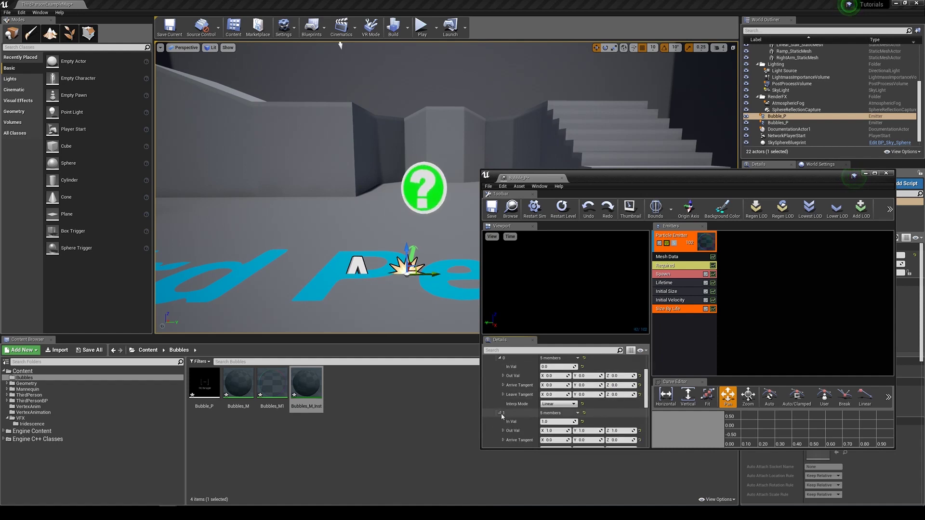
scroll(556, 409, "down", 1)
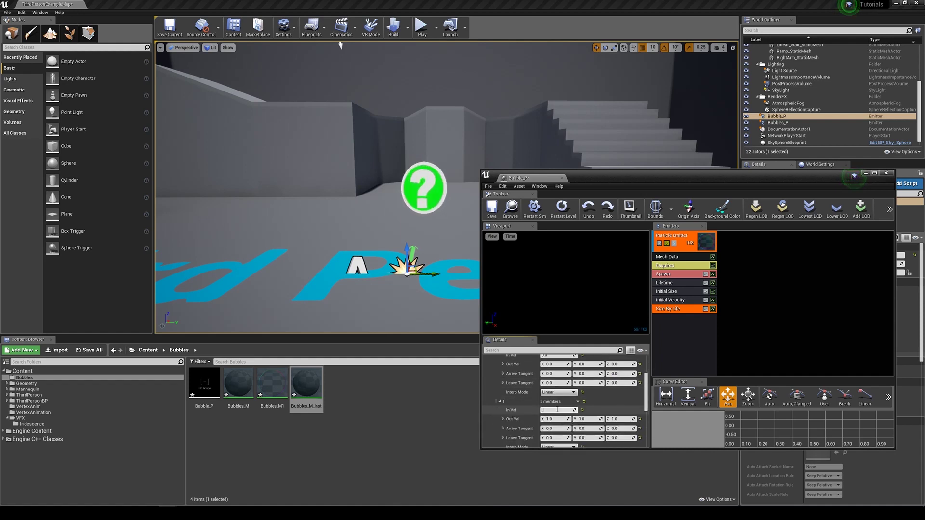
scroll(557, 410, "down", 3)
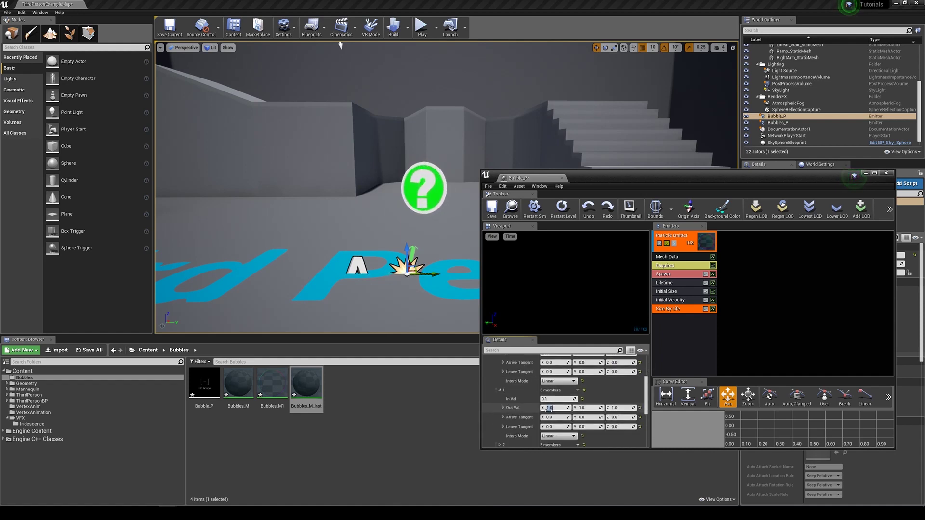
Try editing the In Val of curve point 2, and delete that point from the Life Multiplier curve
left_click(501, 398)
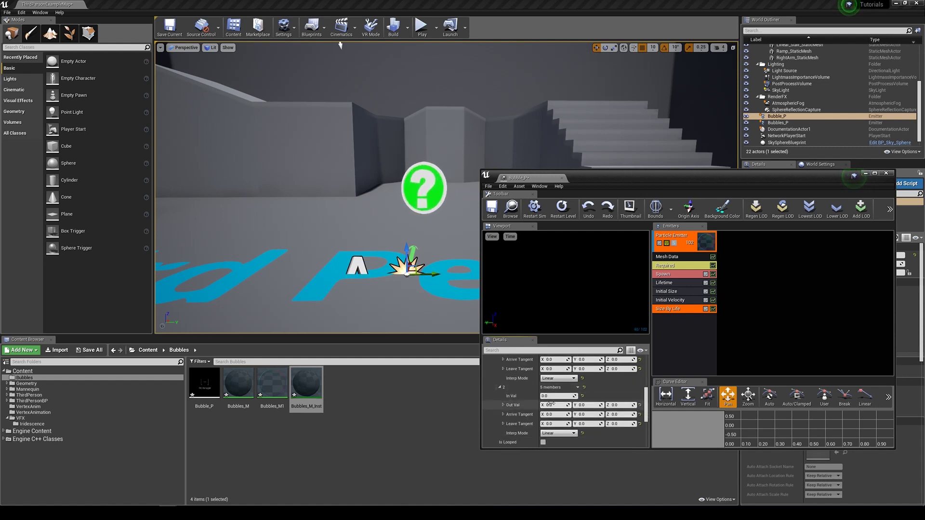
left_click(571, 407)
left_click(564, 408)
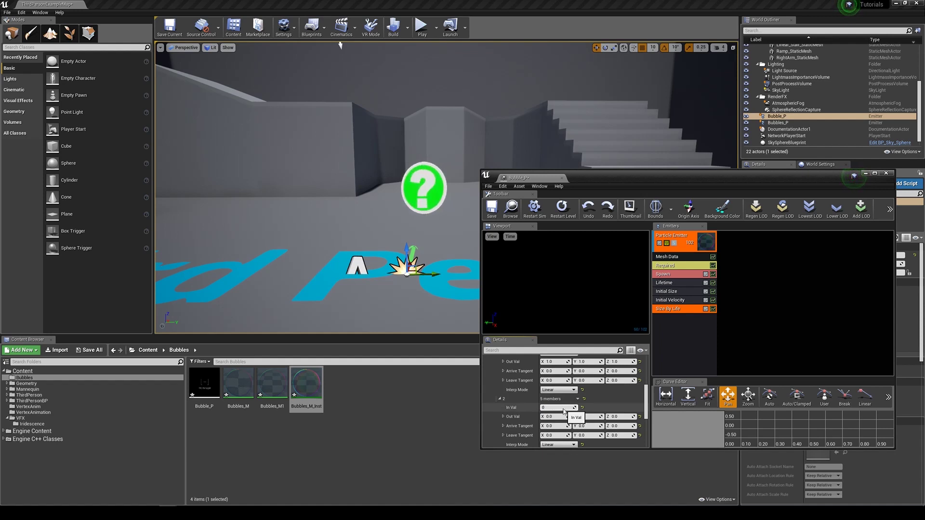
scroll(583, 414, "down", 5)
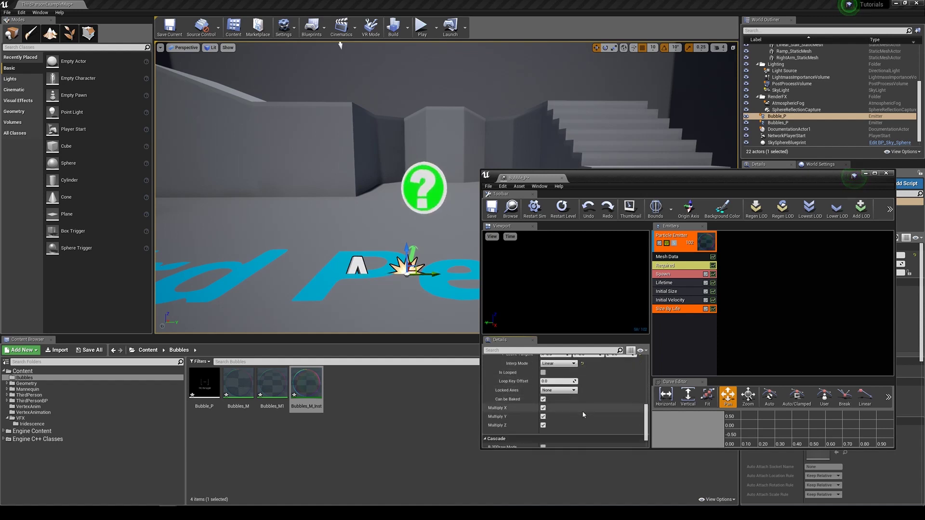
scroll(583, 414, "up", 5)
left_click(578, 387)
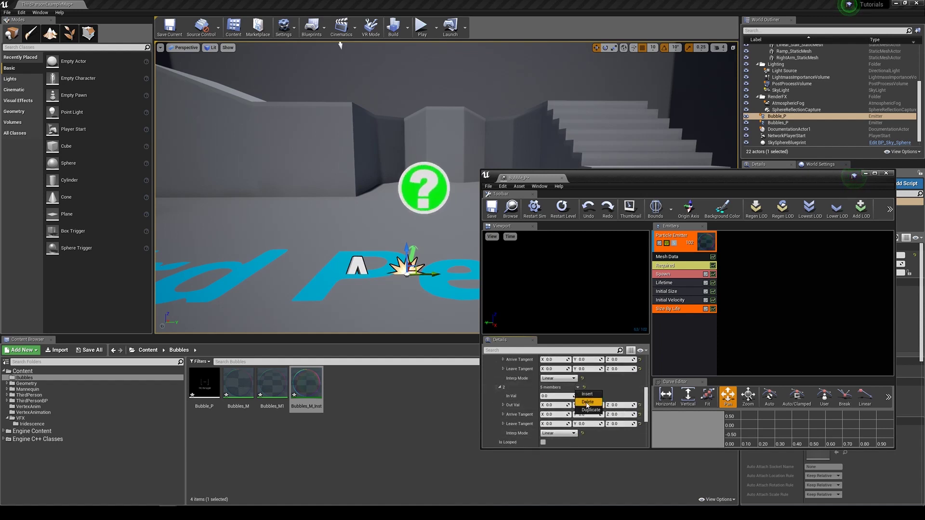
left_click(587, 402)
Check the bubbles in the level and adjust the In Val of the remaining curve point 1
left_click_drag(415, 258, 422, 235)
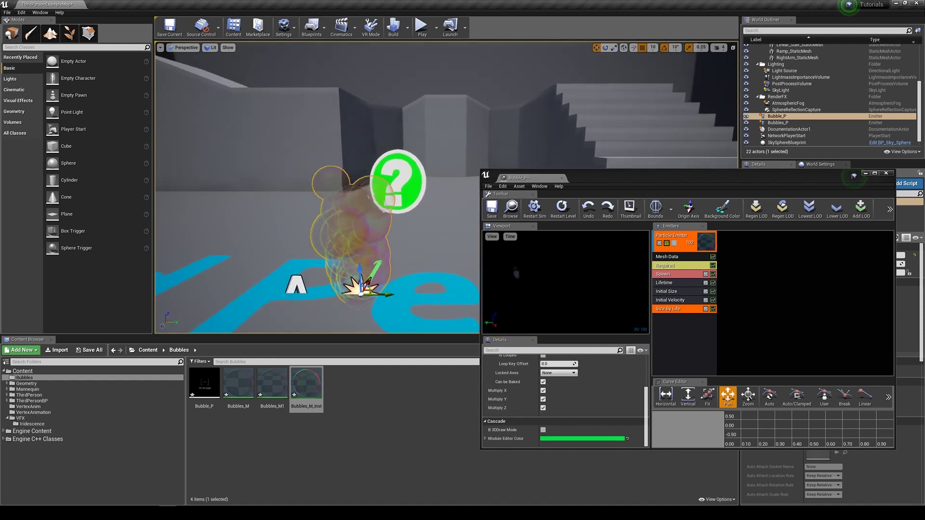
scroll(538, 399, "up", 1)
scroll(527, 405, "up", 4)
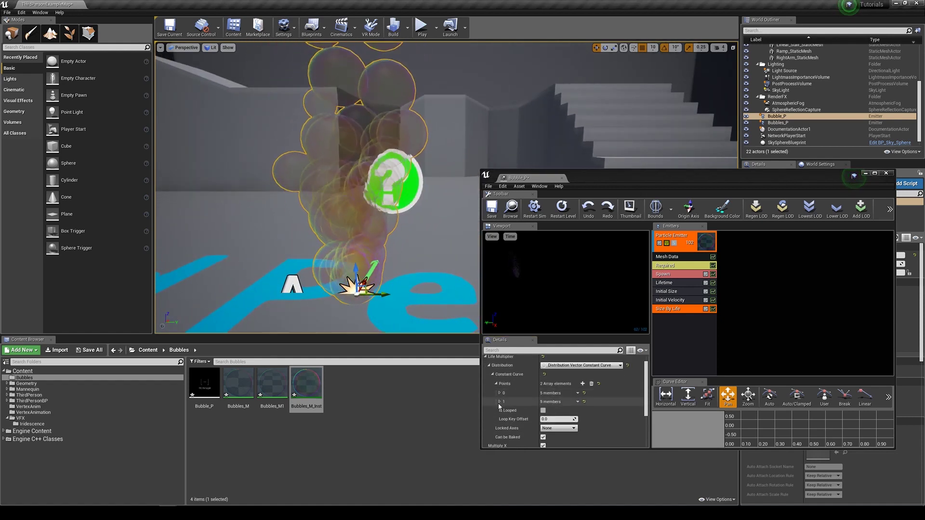
left_click(500, 402)
left_click(554, 411)
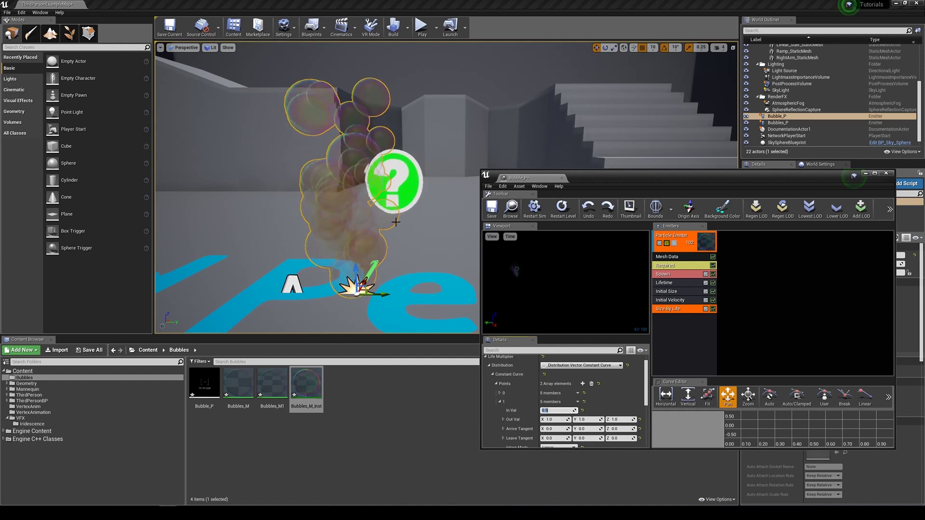
scroll(395, 221, "down", 5)
Add an Init Mesh Rotation module to the bubble emitter and expand its Start Rotation settings
left_click(445, 105)
key("w")
right_click_drag(445, 105, 448, 72)
key("s")
right_click(680, 331)
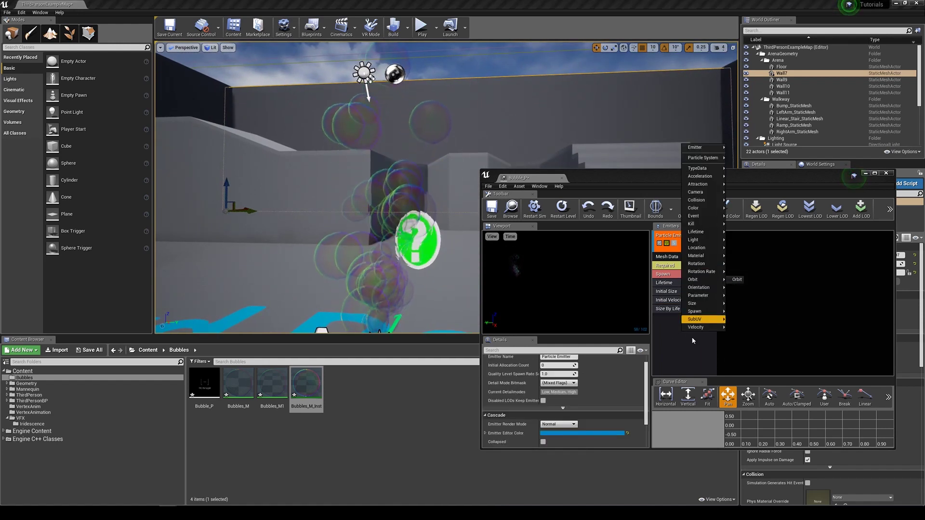
mouse_move(693, 327)
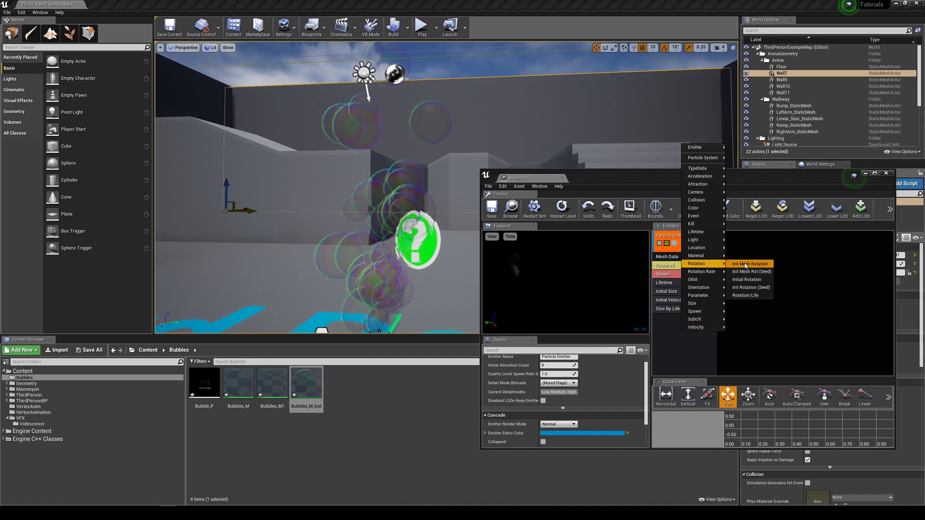
left_click(745, 266)
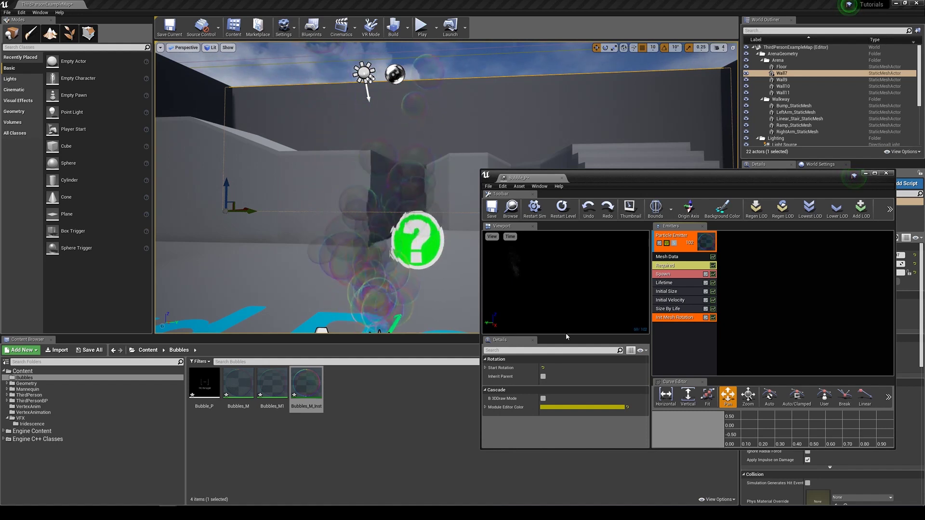
left_click(485, 368)
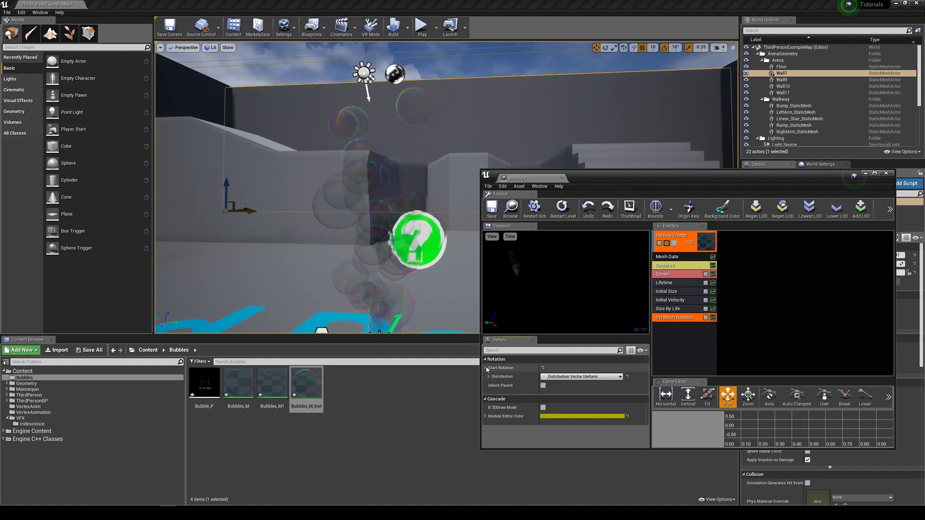
Add an Init Mesh Rotation Rate module, with Start Rotation Rate Max 0.1 and Min -0.1 on all axes
right_click(680, 340)
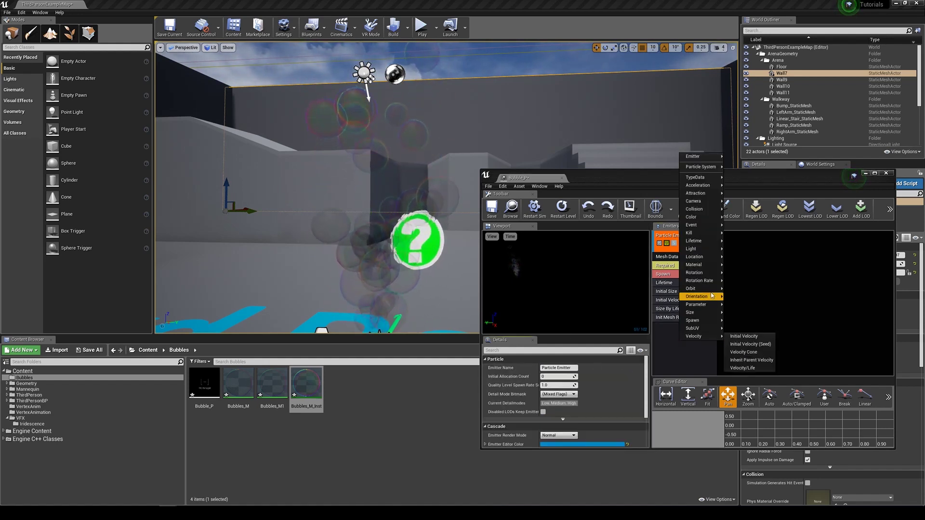
left_click(757, 283)
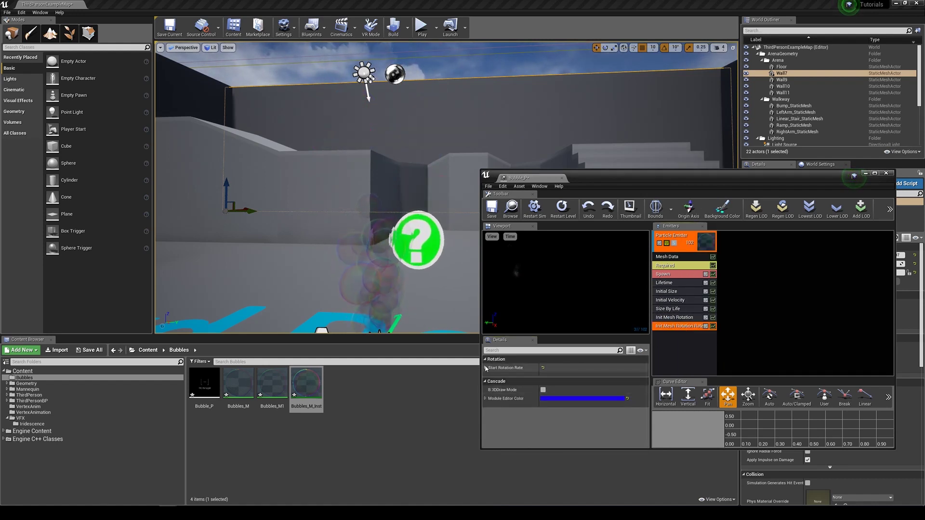
left_click(486, 368)
left_click(489, 376)
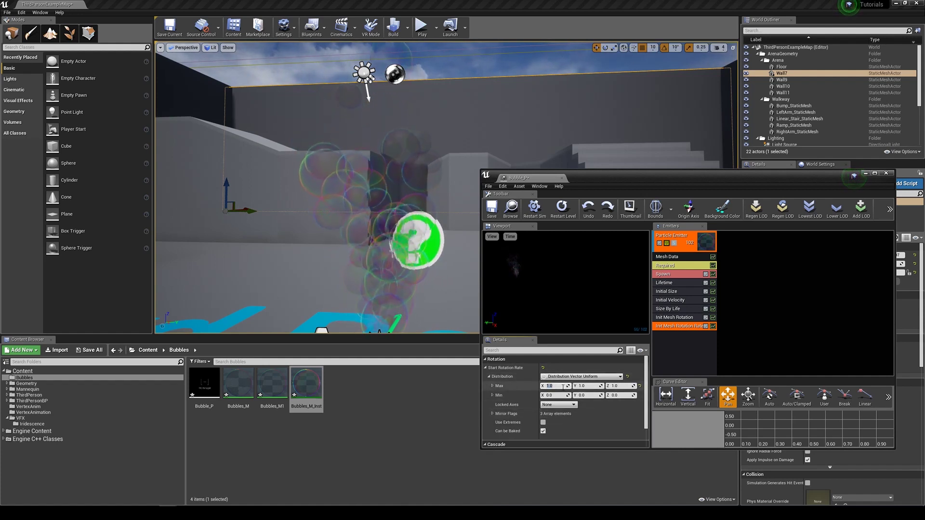
type("0.1")
key("Tab")
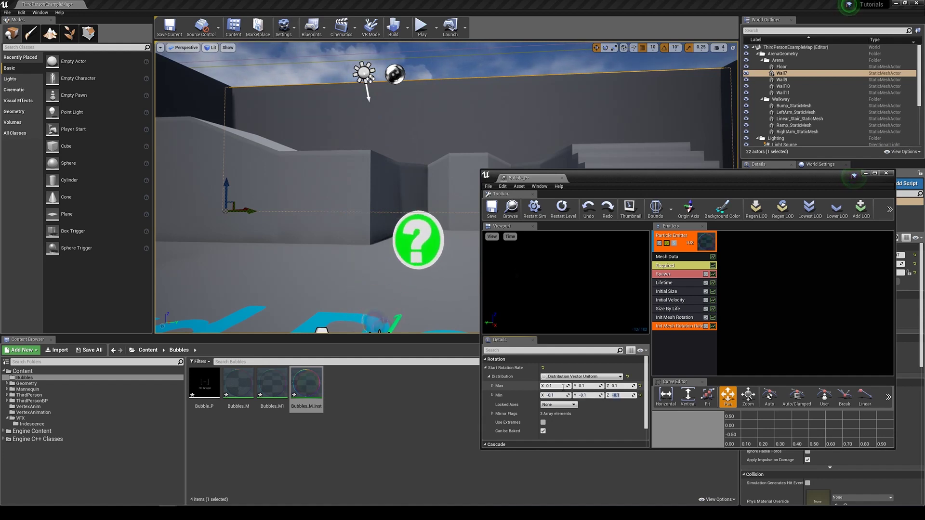
Set the Start Rotation Rate to Max 0.2 and Min -0.2 on all axes, and check the bubbles in the level
mouse_move(372, 284)
right_mouse_down()
mouse_move(356, 278)
mouse_move(410, 286)
mouse_move(371, 284)
right_mouse_up()
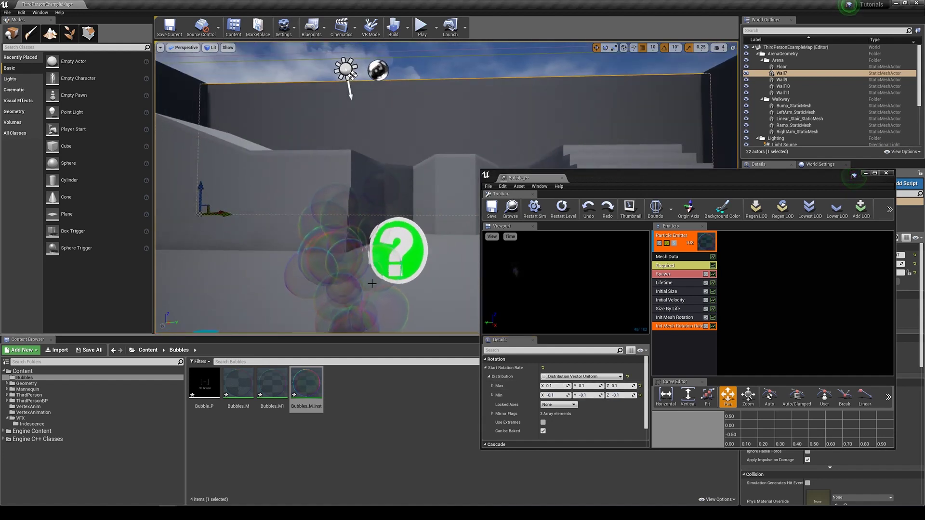
right_click_drag(344, 238, 332, 233)
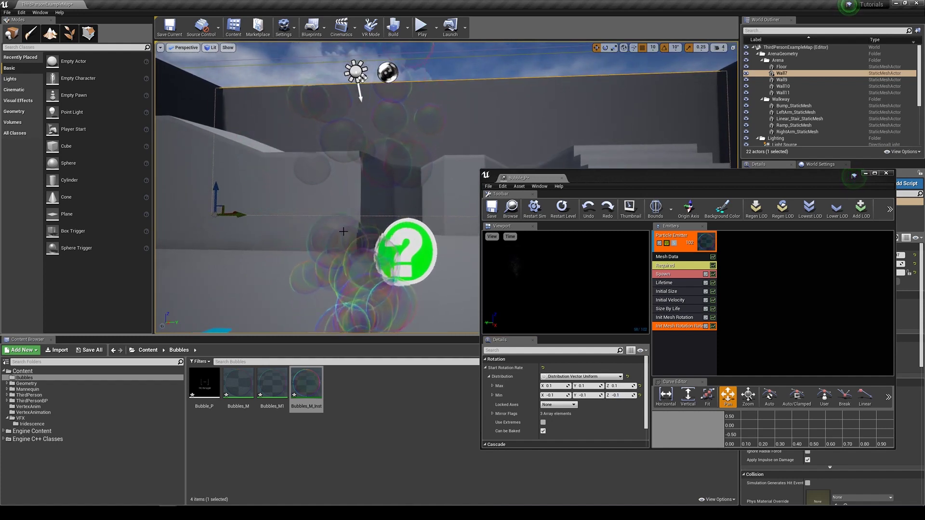
left_click(558, 386)
type("0.2")
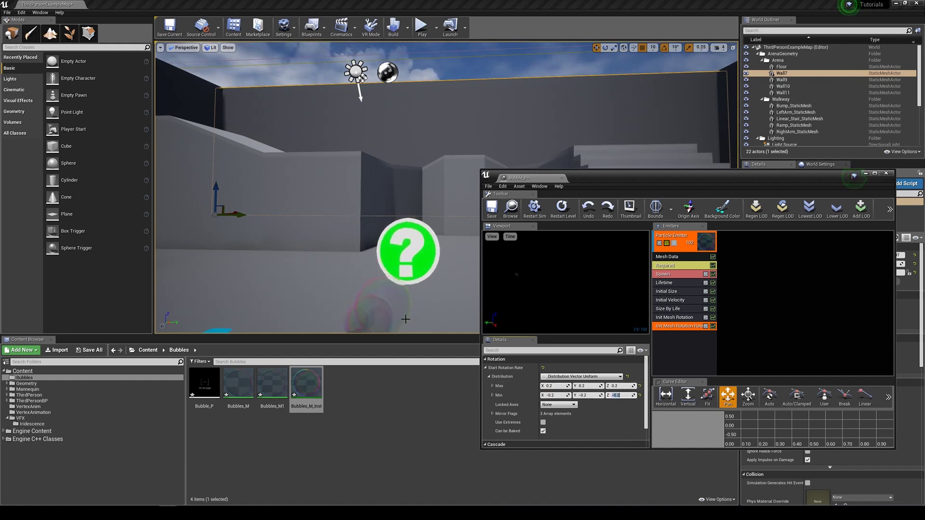
right_click_drag(387, 105, 398, 106)
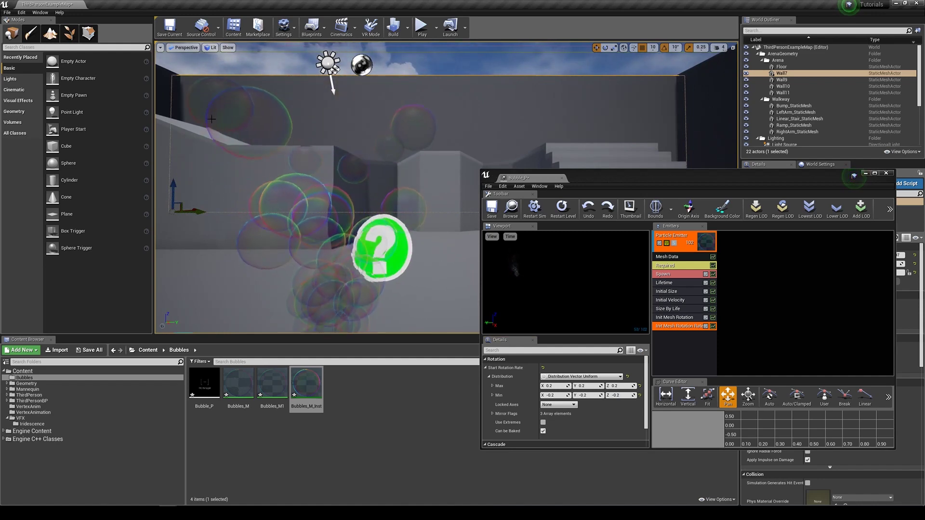
scroll(336, 186, "down", 3)
scroll(365, 284, "up", 1)
mouse_move(367, 288)
right_mouse_down()
mouse_move(360, 301)
mouse_move(348, 299)
mouse_move(358, 300)
right_mouse_up()
Add a Cylinder location module to the bubble emitter and check the spread of the bubbles
right_click(684, 362)
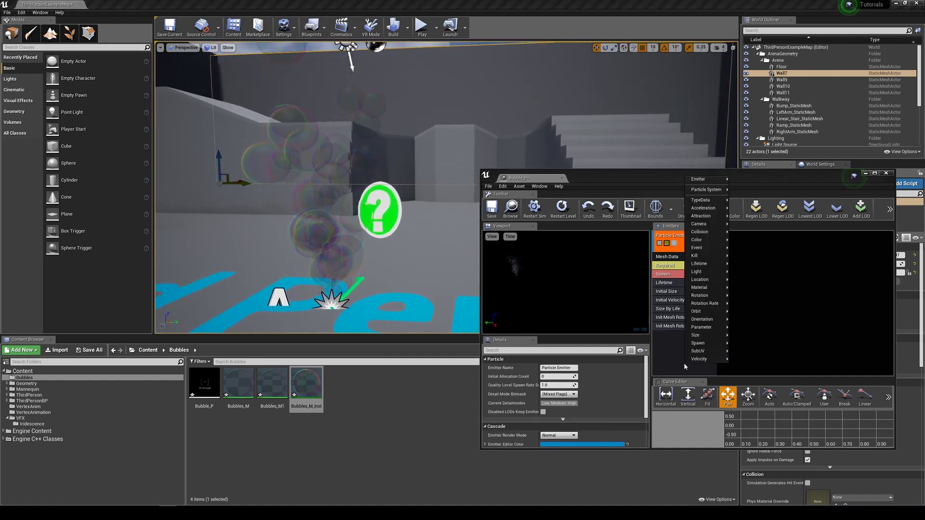
right_click(668, 348)
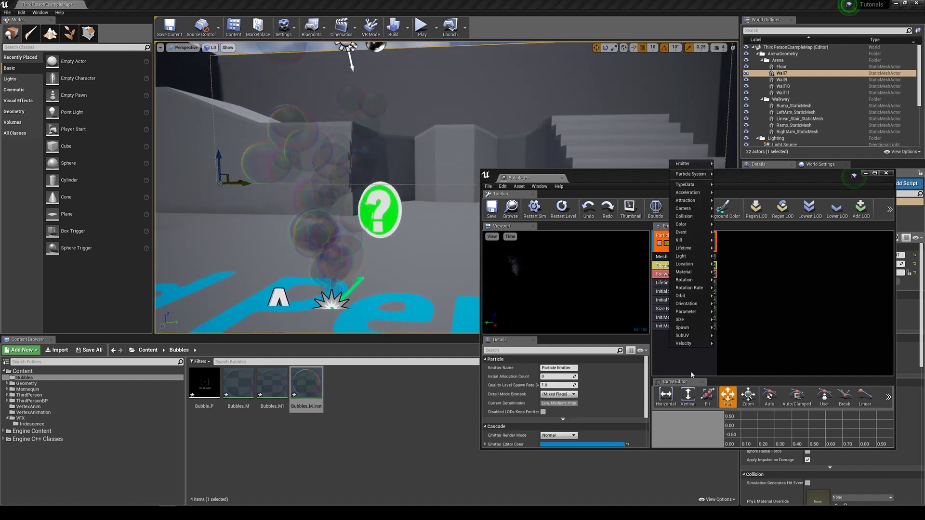
mouse_move(701, 343)
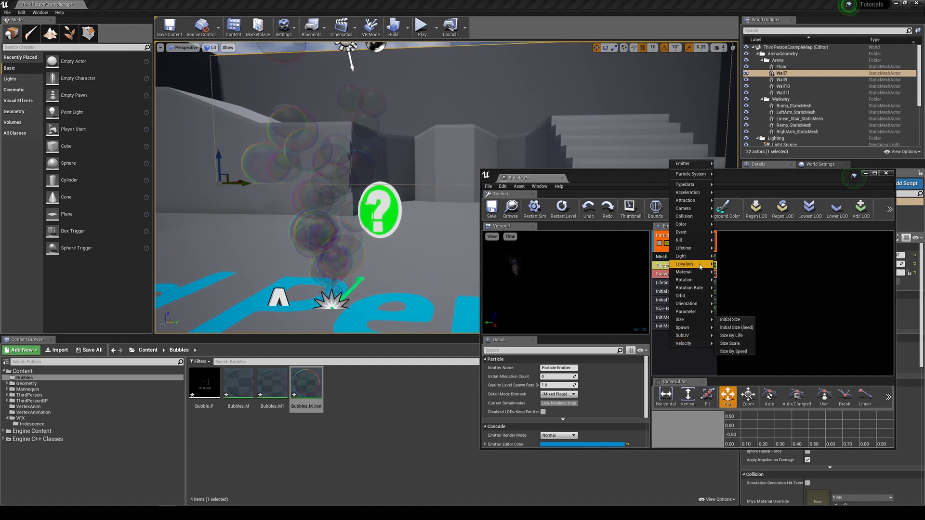
mouse_move(701, 265)
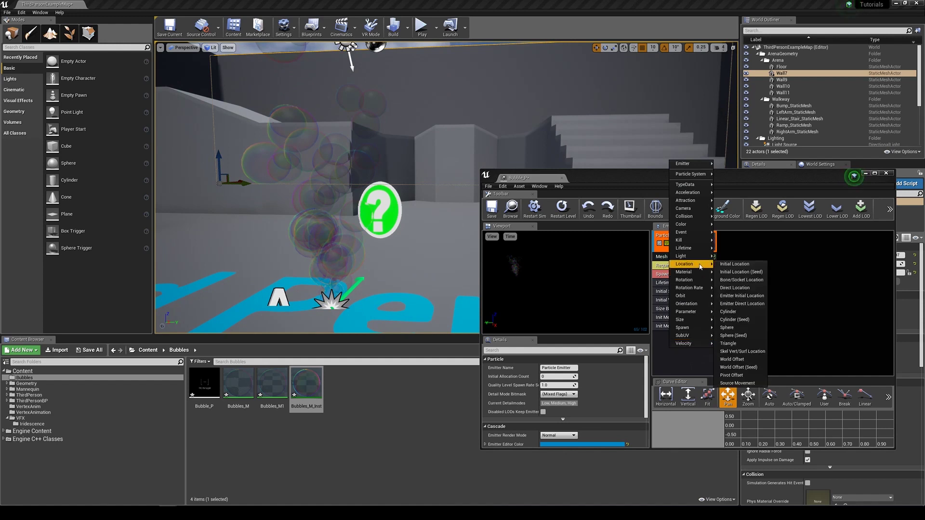
left_click(756, 313)
right_click_drag(394, 309, 377, 250)
key("w")
left_click_drag(554, 285, 608, 283)
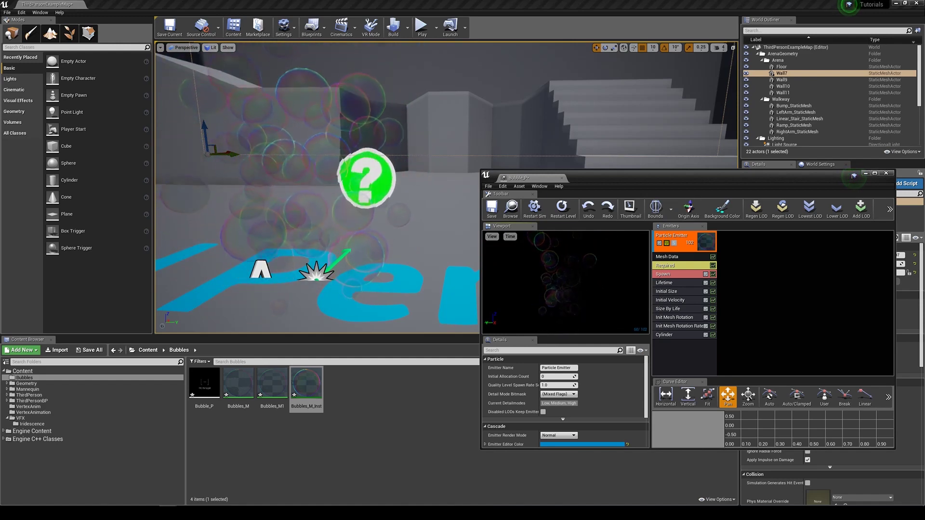
Change the particle preview's background color to grey, with a value of about 0.27
left_click(722, 208)
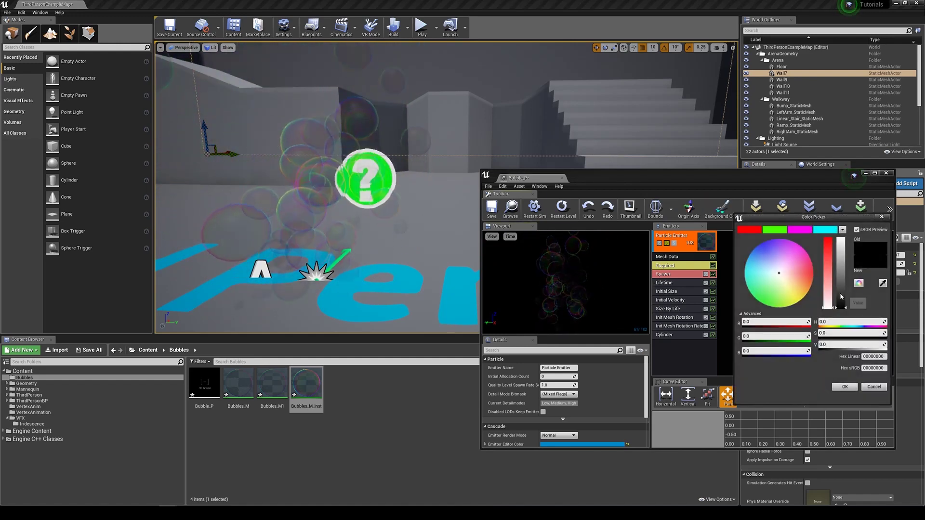
left_click_drag(840, 295, 841, 287)
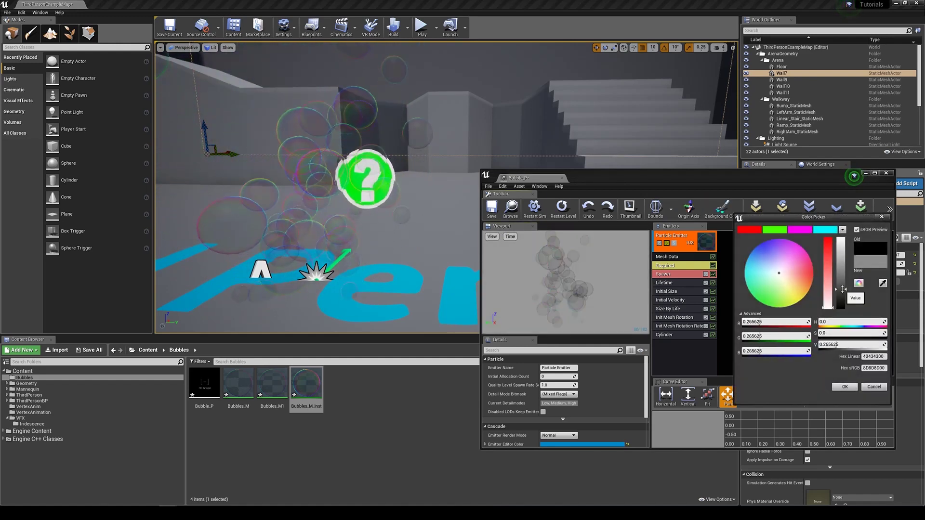
left_click(843, 387)
Enable 3D Draw Mode for the Cylinder module
left_click(665, 335)
scroll(563, 400, "down", 3)
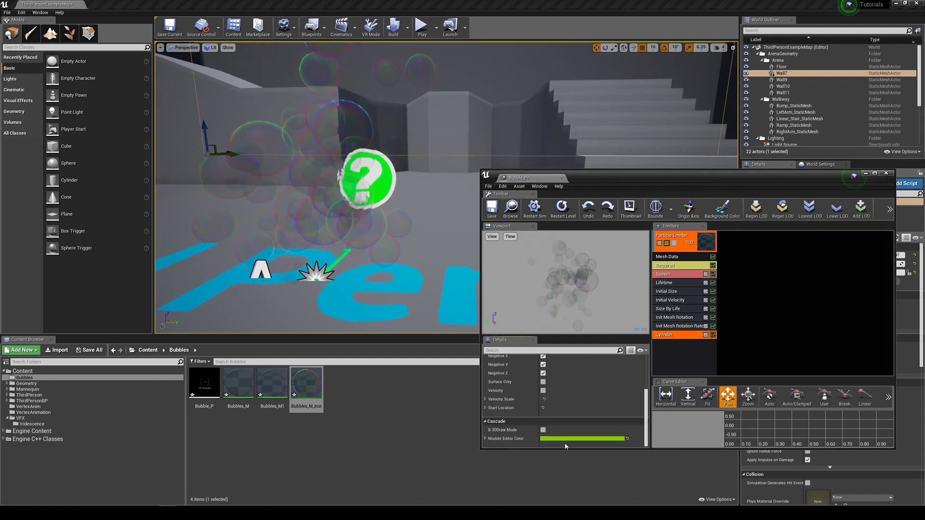
left_click(543, 429)
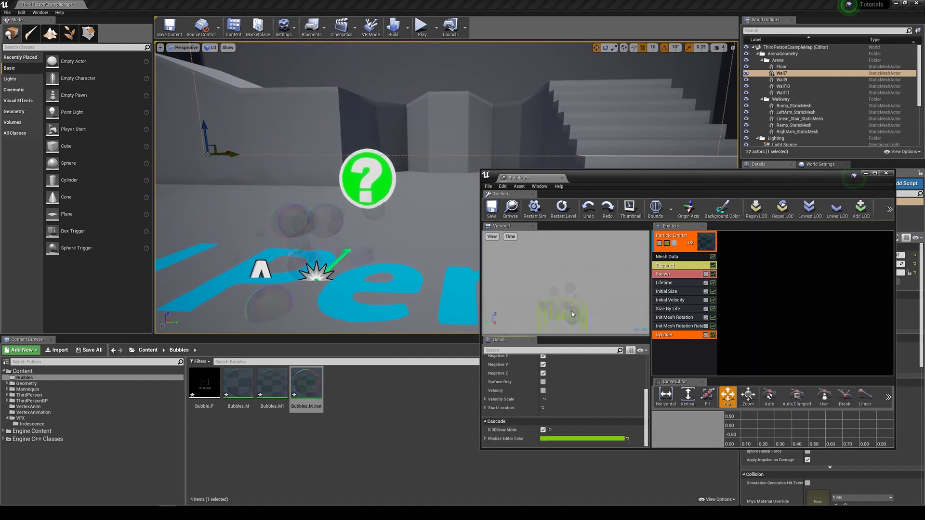
Set the Cylinder module's Start Radius constant to about 101.8 and check the wider spread in the level
scroll(602, 424, "up", 3)
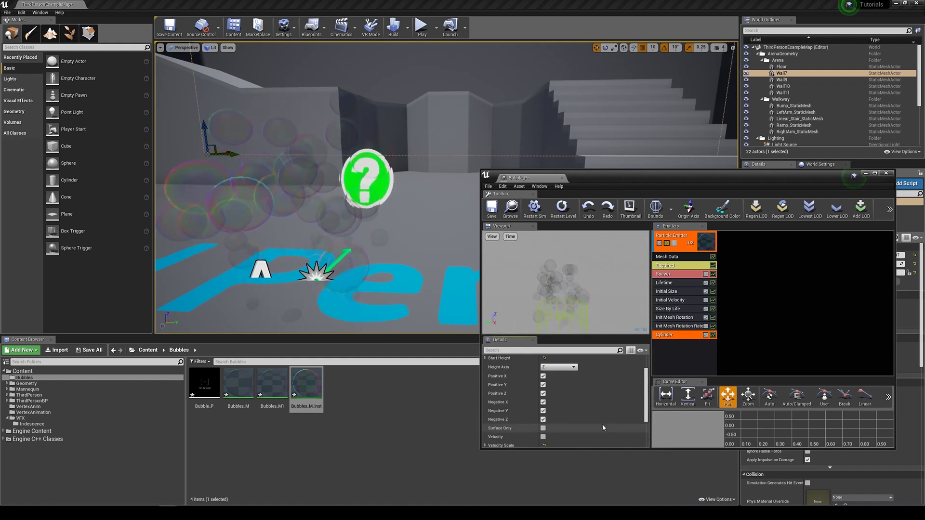
left_click(501, 376)
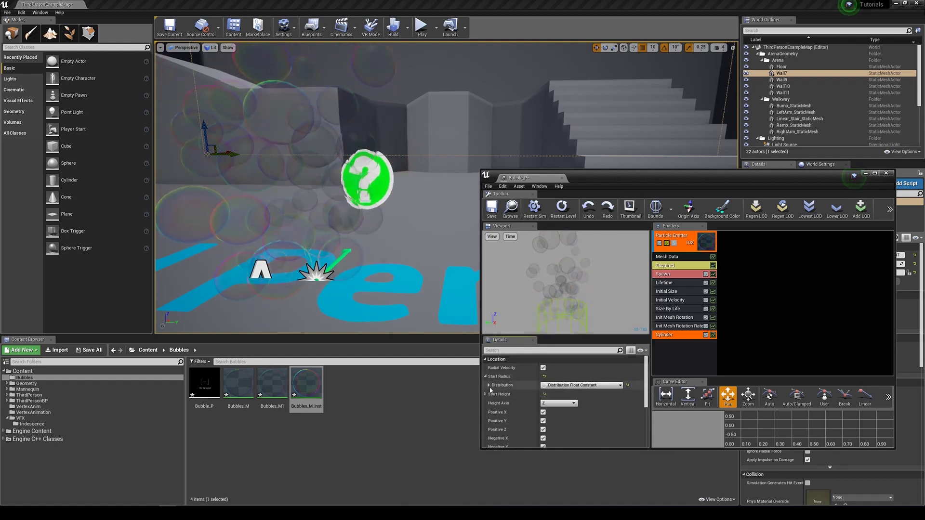
left_click_drag(555, 394, 565, 395)
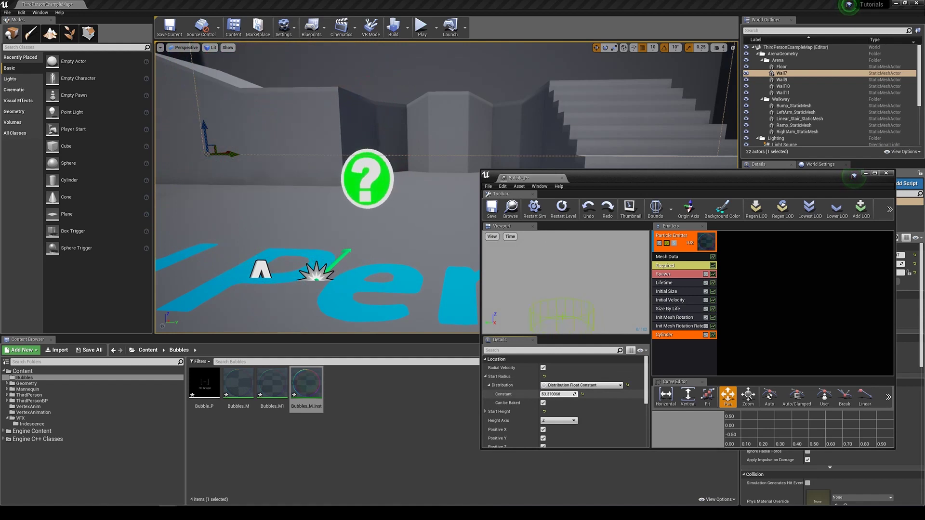
key("s")
right_click_drag(409, 284, 413, 272)
key("a")
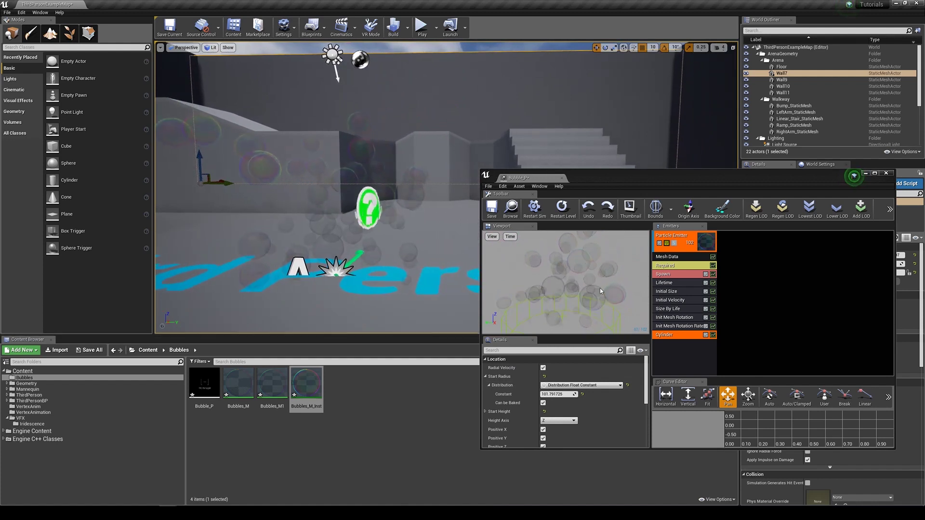
Set the Spawn module's Rate constant to 5.0 and check the bubble density in the level
left_click(677, 266)
left_click(679, 275)
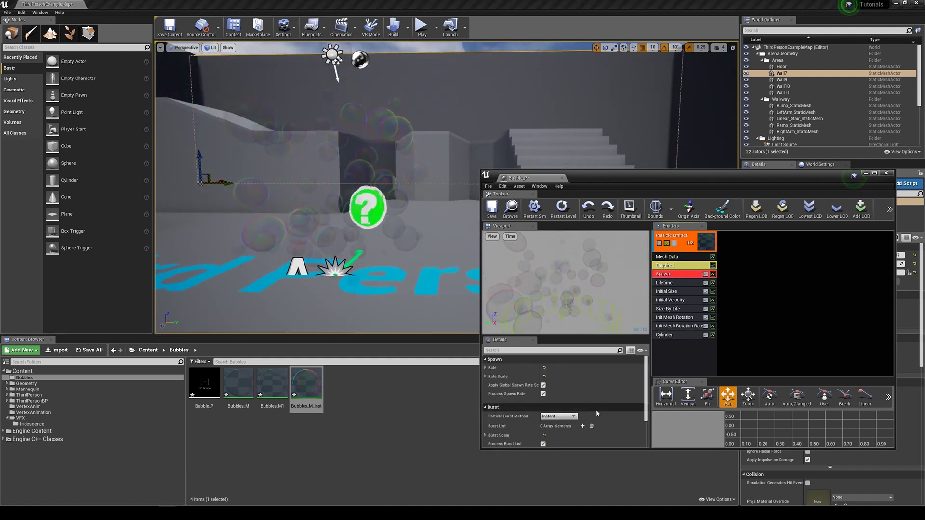
left_click(485, 367)
left_click(488, 376)
left_click(551, 385)
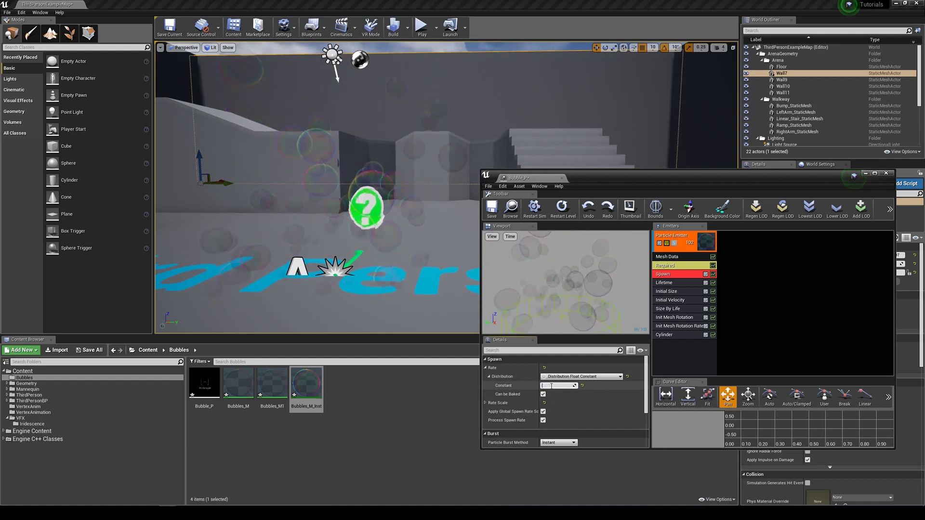
key("Return")
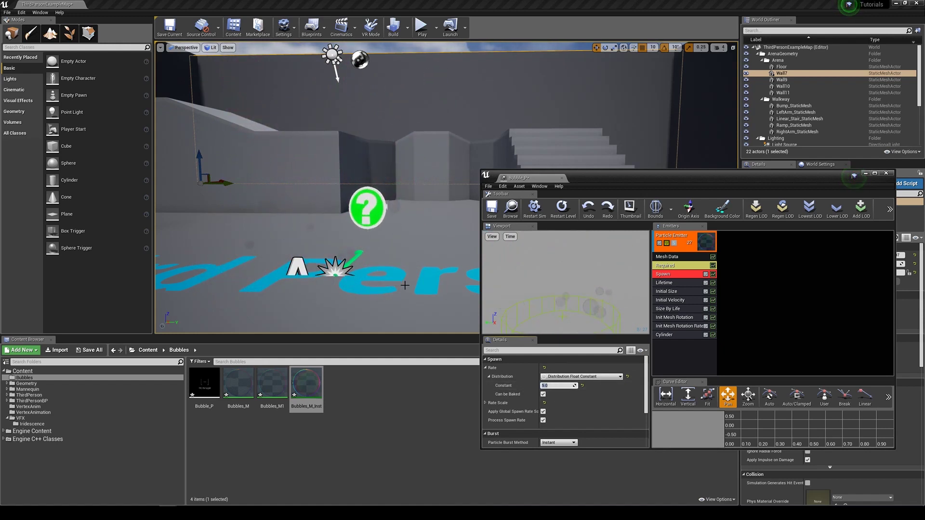
mouse_move(398, 292)
right_mouse_down()
mouse_move(391, 283)
mouse_move(398, 287)
right_mouse_up()
key("a")
key("d")
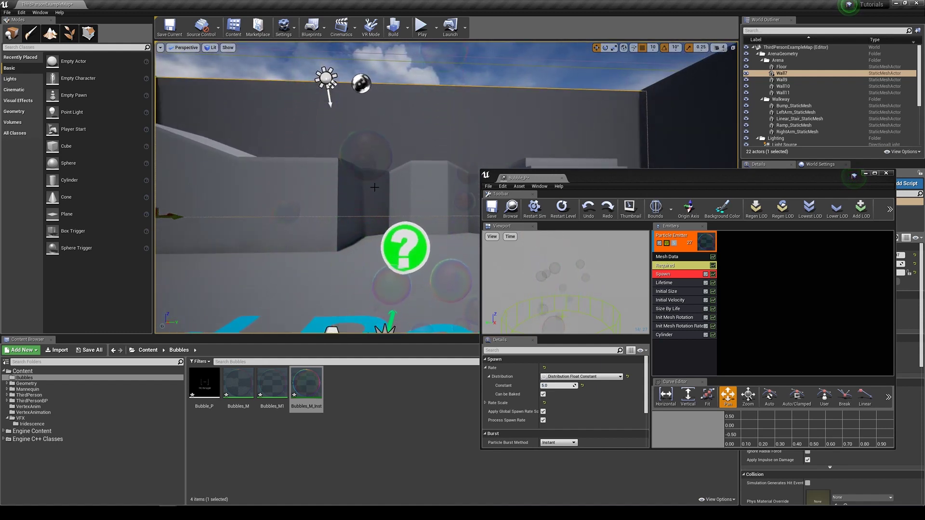
Set the particle Lifetime to Min 2.0 and Max 7.0, and check the bubbles in the level
key("s")
right_click_drag(453, 260, 452, 260)
left_click(673, 283)
left_click(557, 386)
type("2")
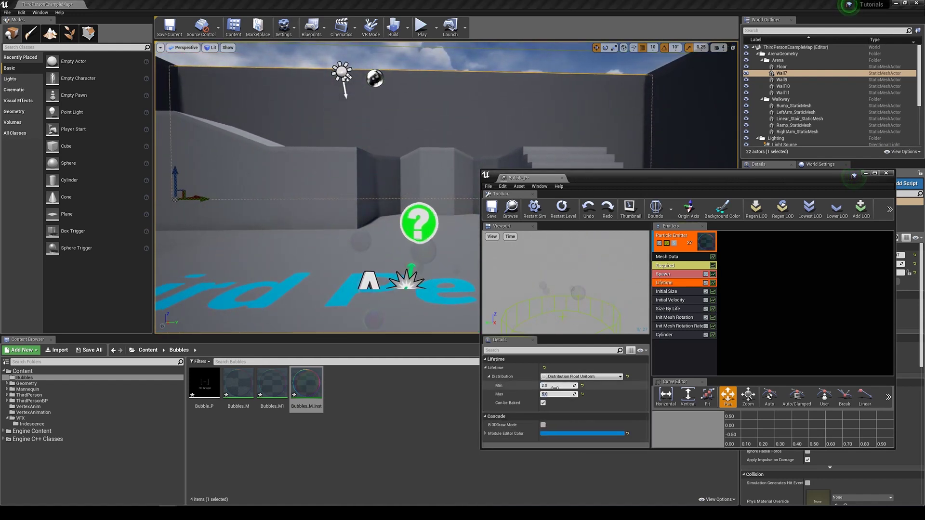
right_click_drag(424, 310, 424, 310)
key("w")
key("s")
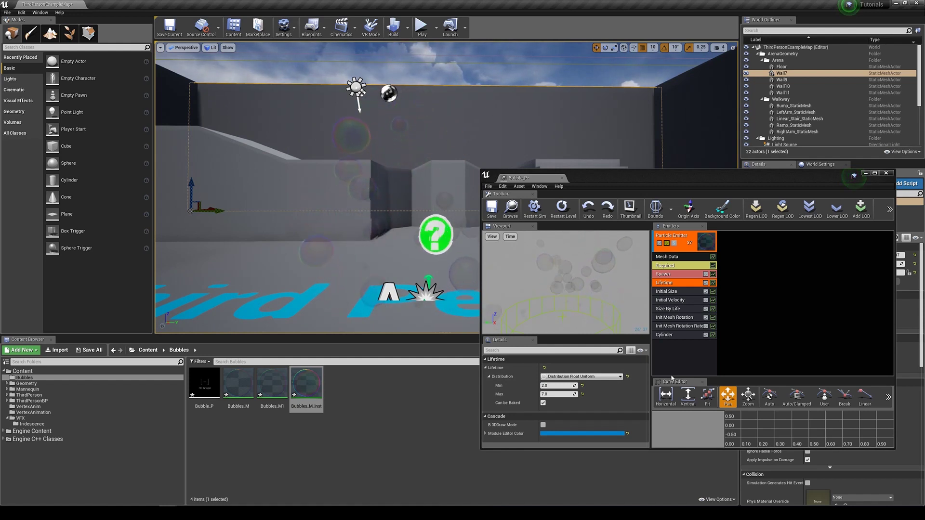
Add a Const Acceleration module with Acceleration X 2.0, Y 2.0 and Z 5.0
right_click(683, 354)
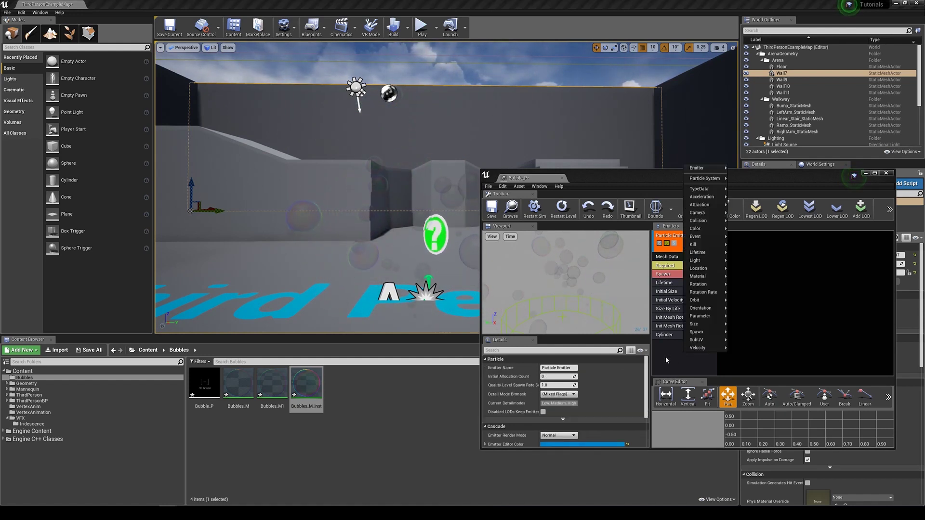
mouse_move(717, 201)
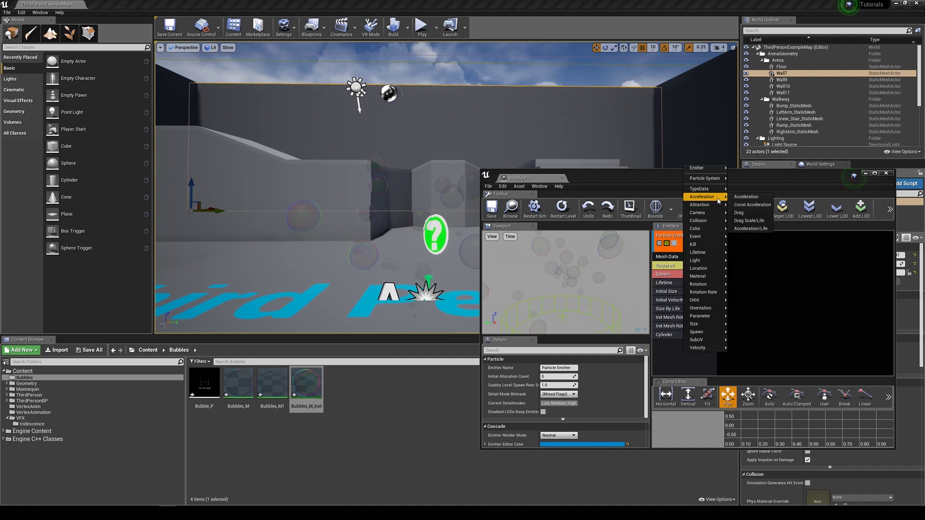
left_click(759, 206)
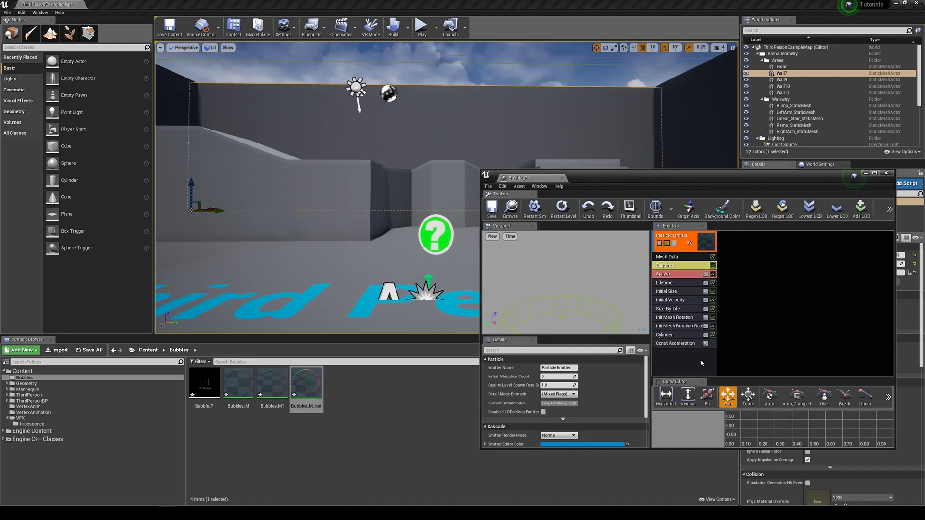
left_click(484, 369)
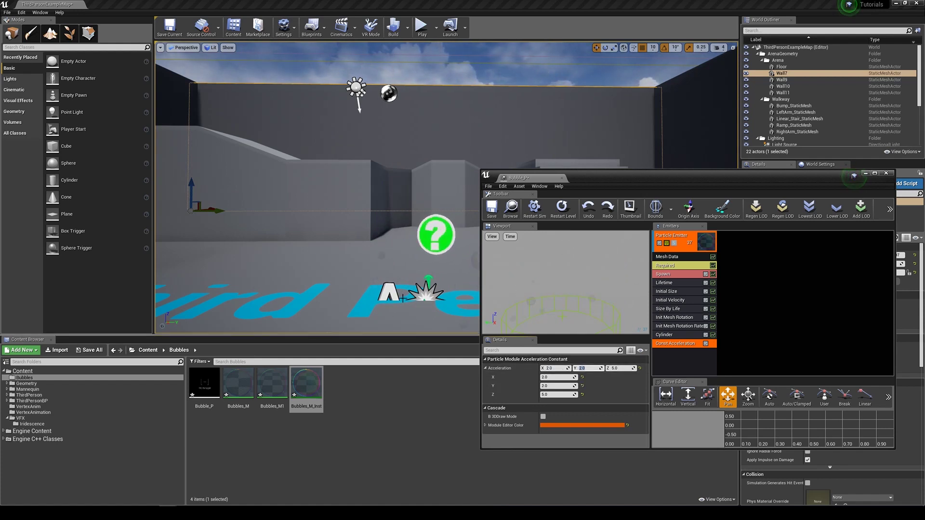
Move the particle editor aside and check how the accelerated bubbles drift in the level
left_click_drag(609, 175, 631, 195)
right_click_drag(403, 242, 390, 241)
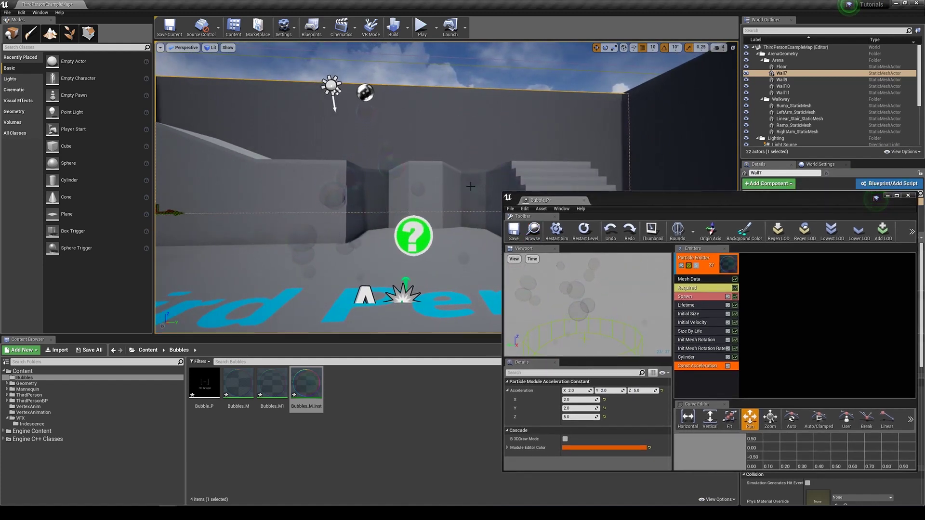
mouse_move(422, 279)
right_mouse_down()
mouse_move(356, 270)
mouse_move(310, 278)
mouse_move(421, 279)
right_mouse_up()
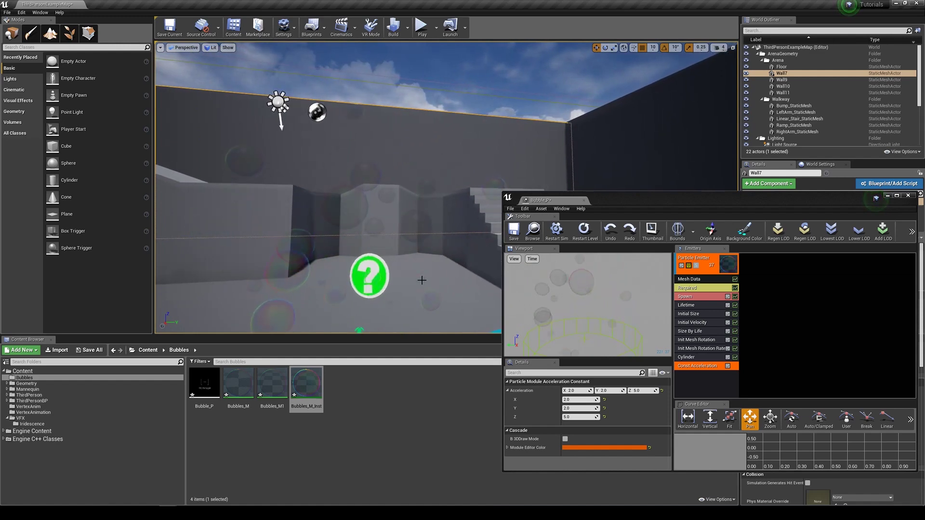
Open the Bubbles_M material and connect a new Constant node with value 0 to its Roughness input
double_click(239, 385)
right_click_drag(708, 352, 725, 361)
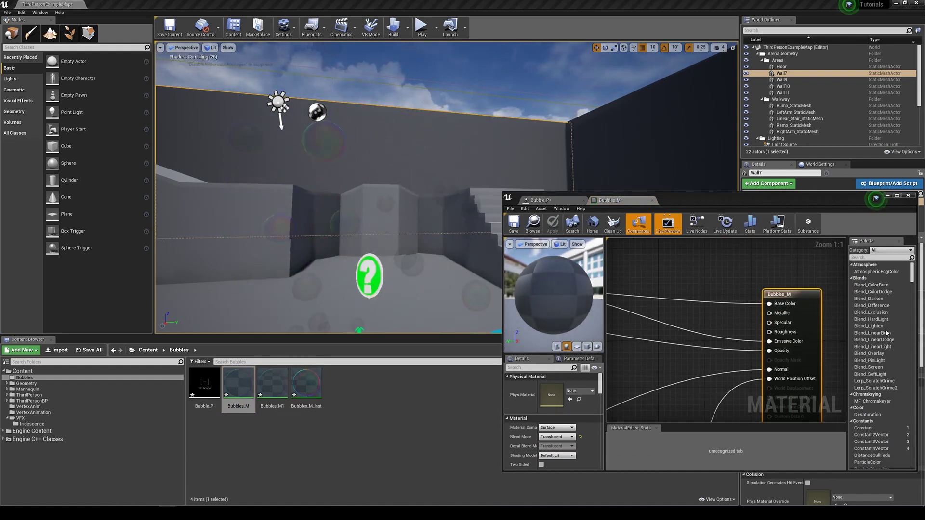
right_click_drag(681, 305, 695, 305)
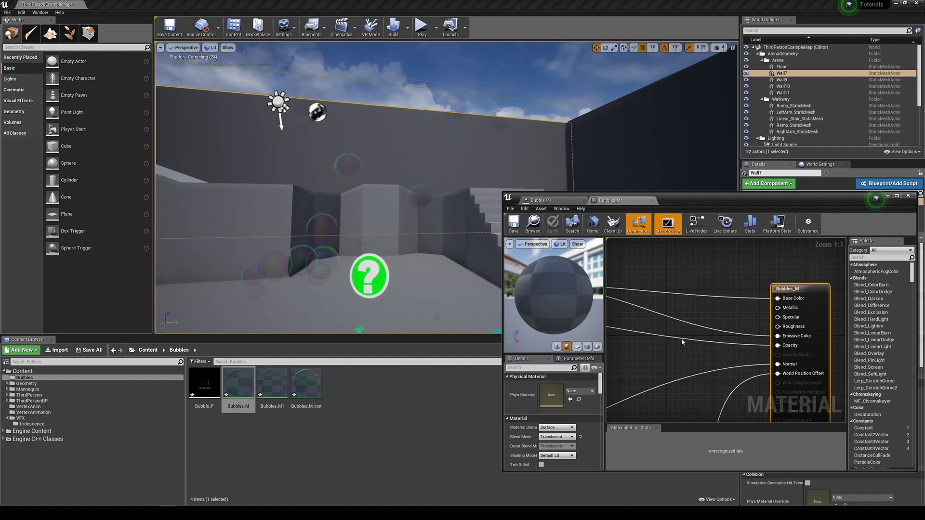
key("1")
left_click(668, 338)
left_click_drag(679, 351, 777, 327)
Add a Constant node with value 1.0, connect it to Metallic, and arrange both constants above the other connections
key("1")
left_click(690, 307)
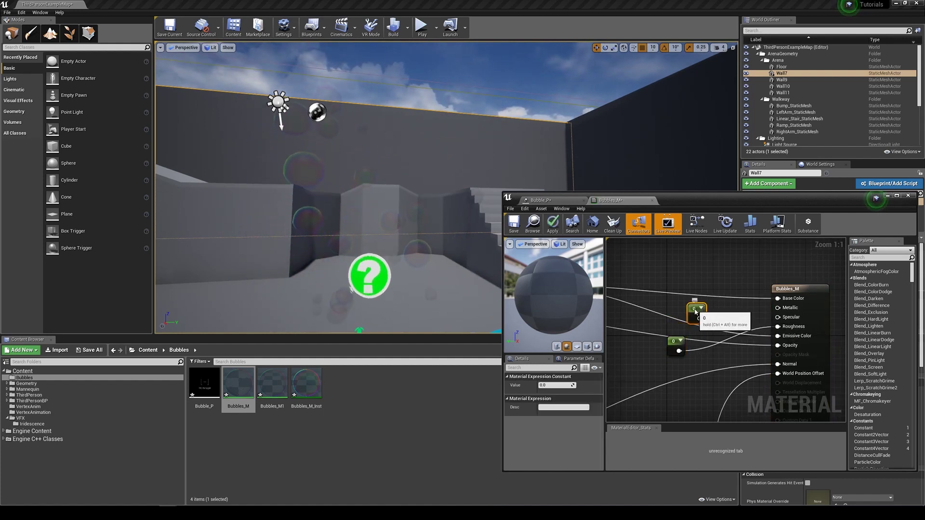
left_click_drag(699, 318, 790, 310)
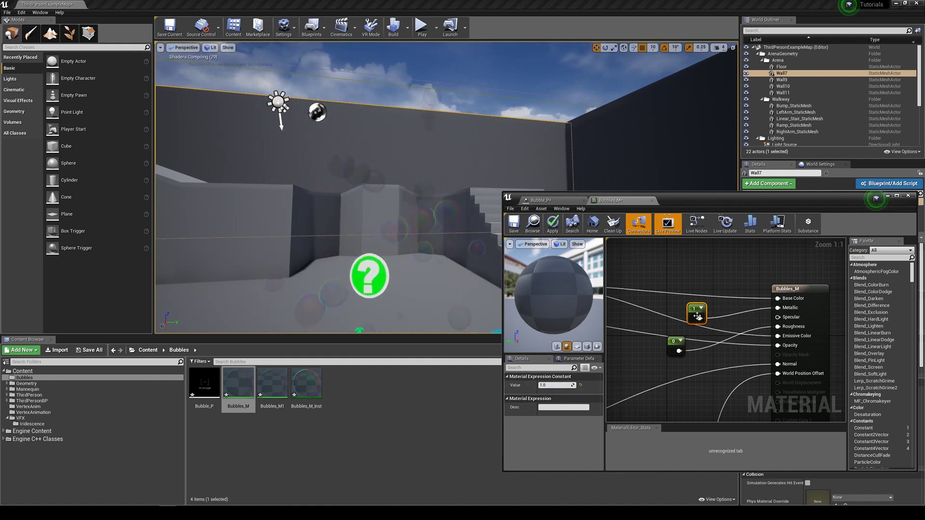
left_click_drag(691, 318, 680, 281)
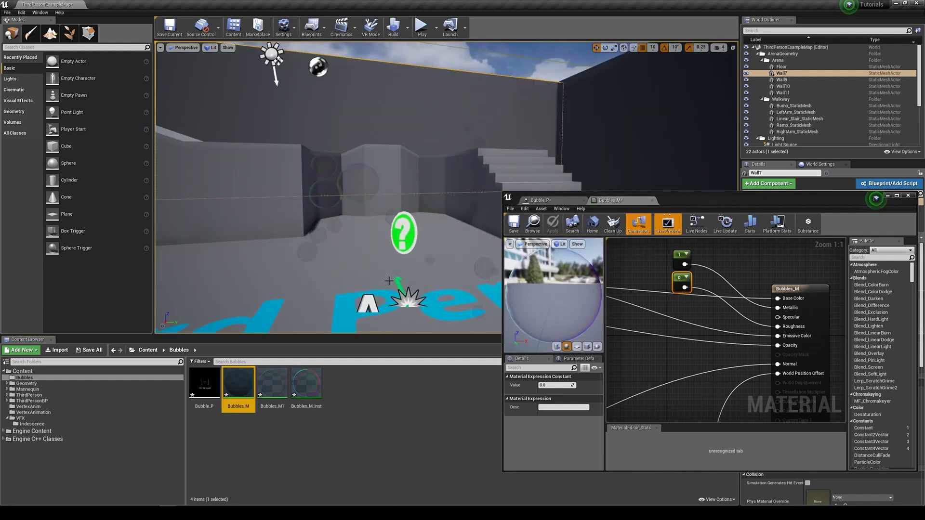
Minimize the material editor and inspect the bubbles with the updated material from several angles in the level
left_click(887, 196)
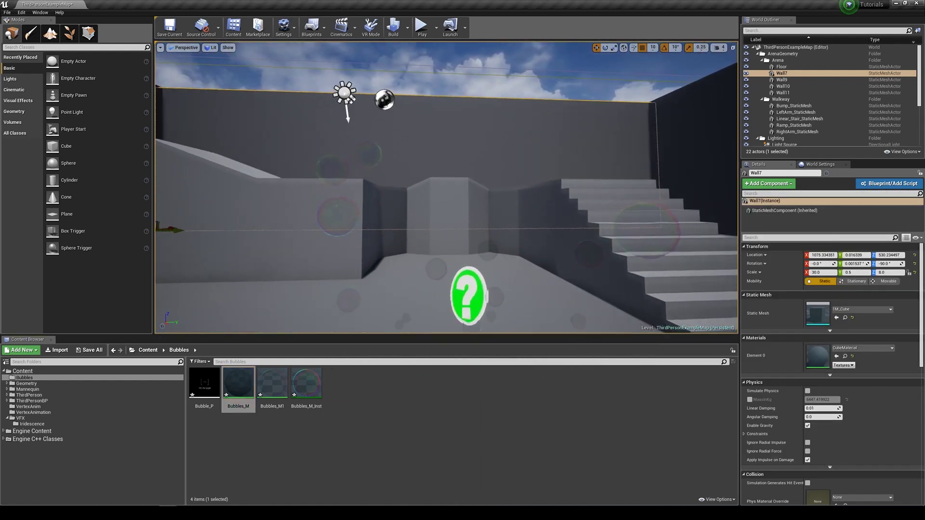
right_click_drag(385, 193, 337, 171)
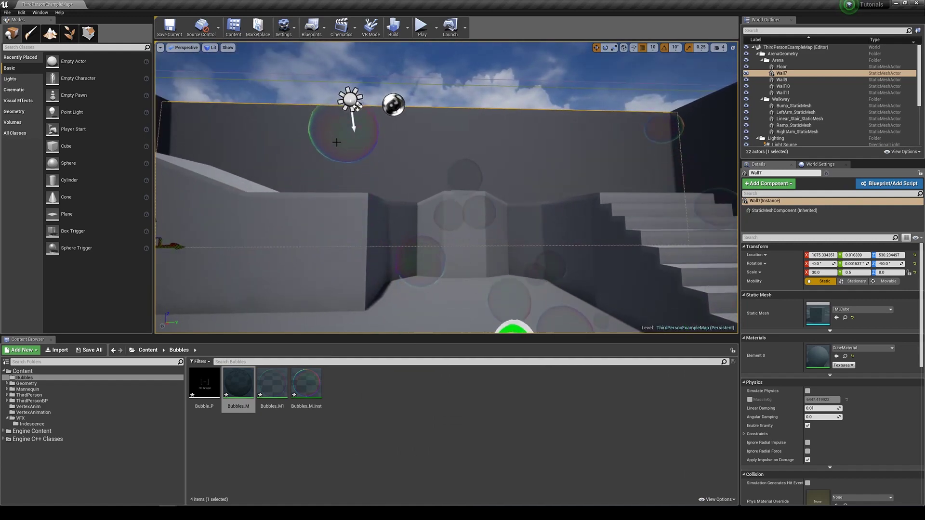
right_click_drag(411, 171, 520, 231)
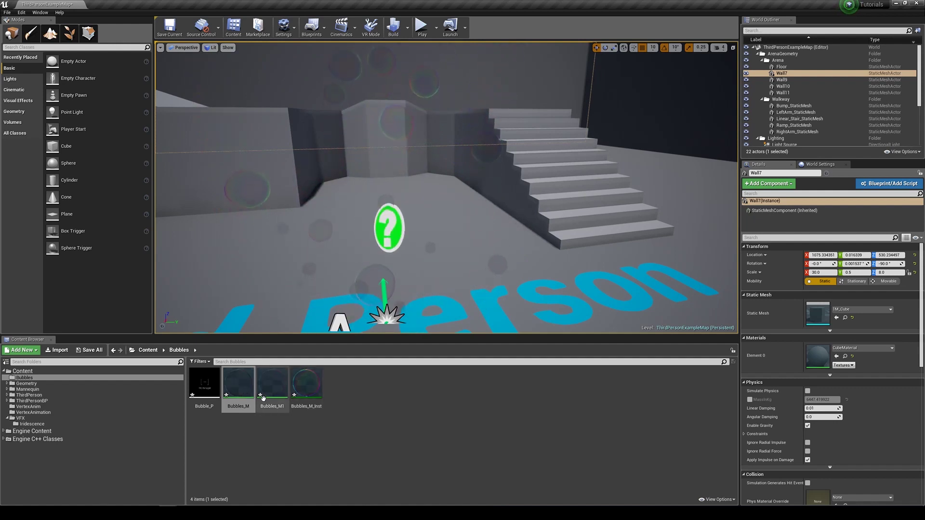
Open the Bubbles_M1 material and look over its node graph, and return to the Bubble_P particle system
double_click(272, 383)
scroll(680, 336, "down", 2)
right_click_drag(680, 336, 742, 355)
scroll(742, 356, "down", 2)
right_click_drag(651, 347, 829, 337)
left_click(539, 200)
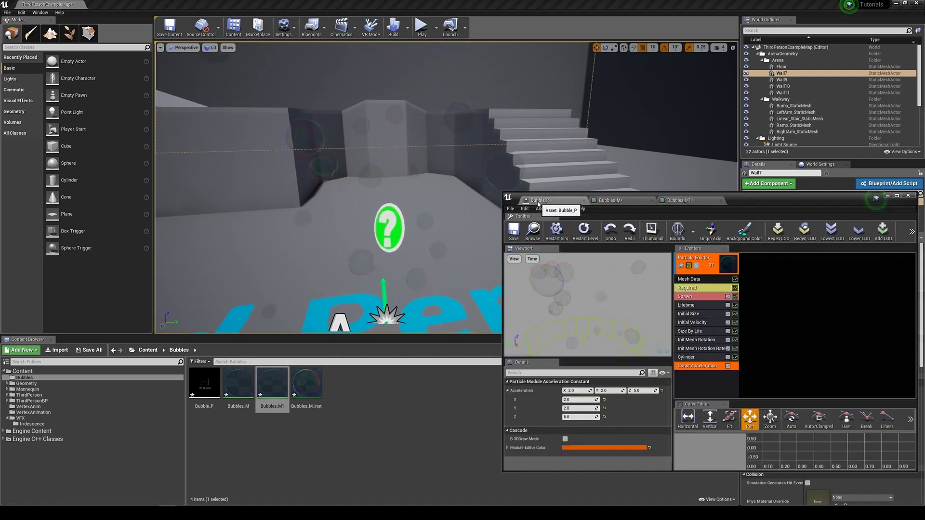
Open the Bubbles_M_Inst material instance to review its parameters and preview, and inspect the bubbles in the level
double_click(310, 377)
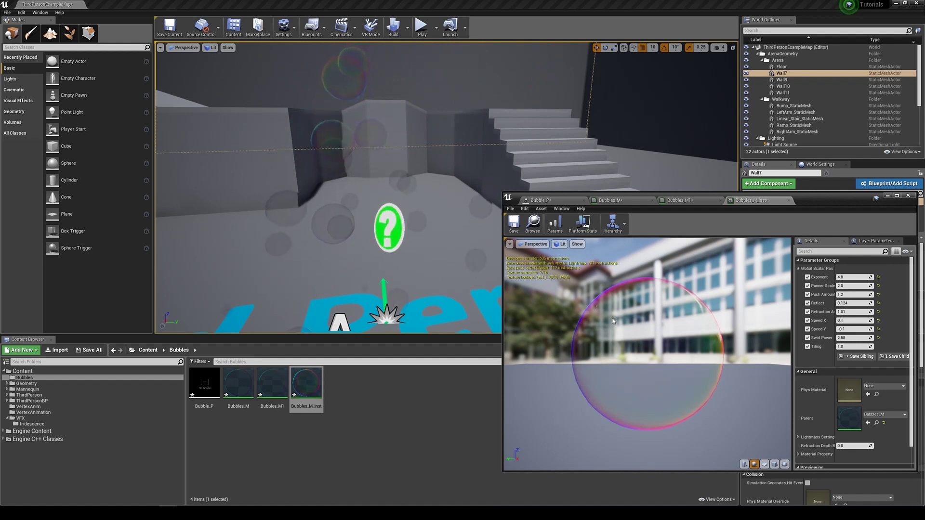
right_click_drag(396, 284, 386, 242)
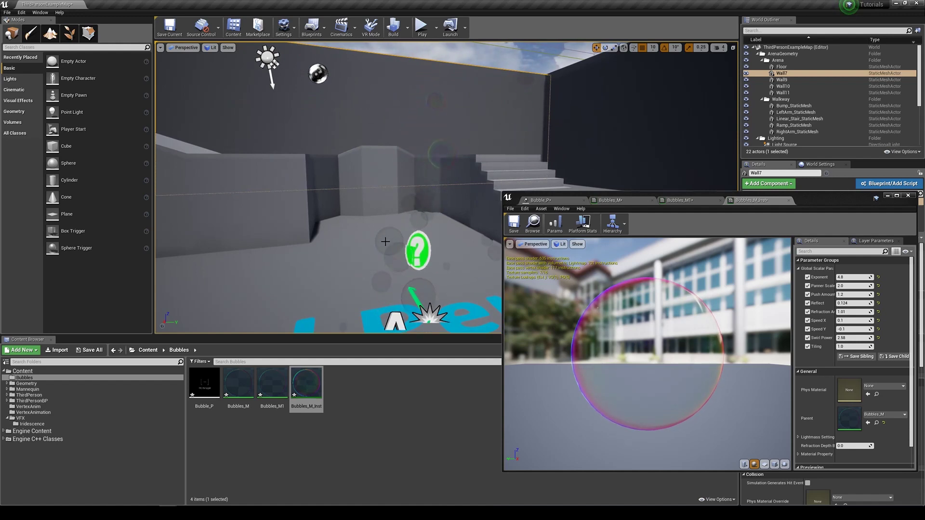
left_click(887, 196)
right_click_drag(549, 255, 526, 245)
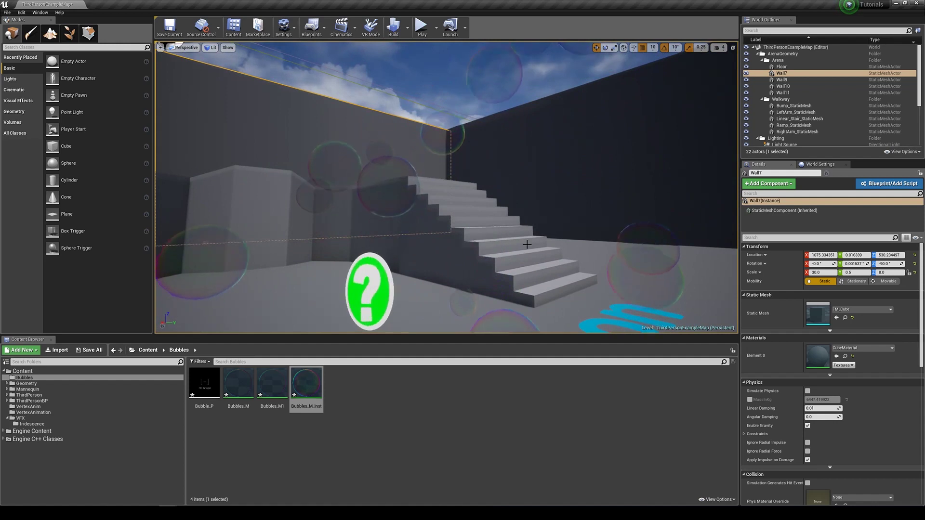